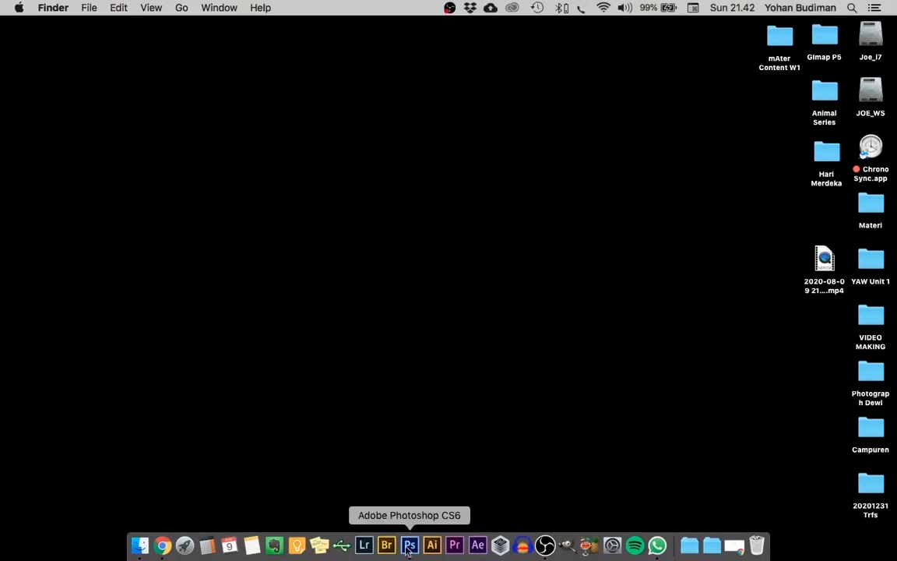
# Launch Photoshop and create a new A4 document named "Compilation 1" at 300 pixels/inch in RGB Color with a white background
pyautogui.click(413, 550)
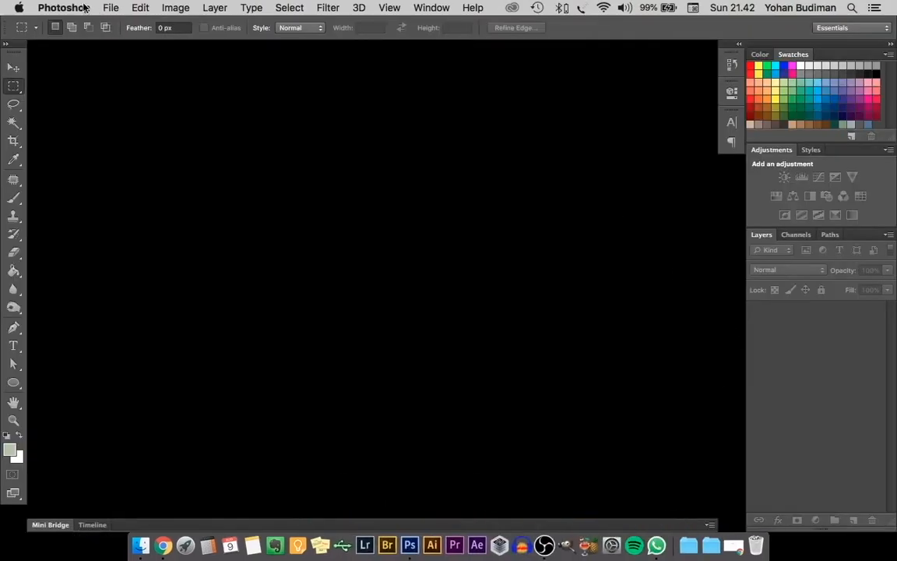
pyautogui.click(107, 9)
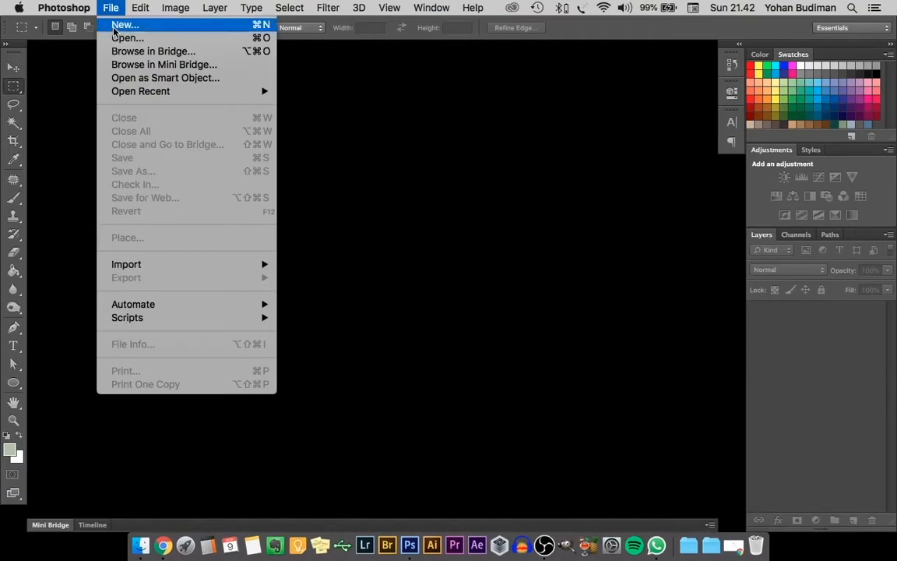
pyautogui.click(113, 25)
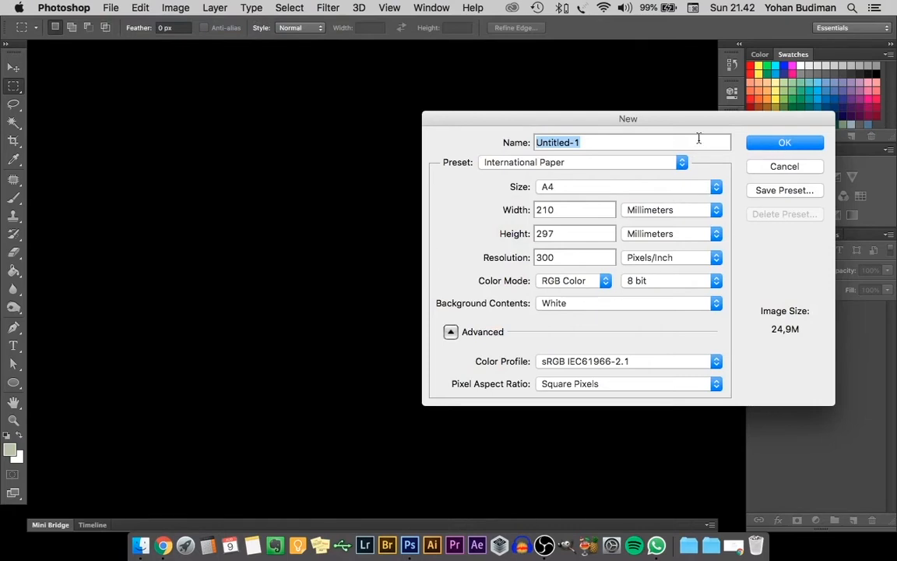
pyautogui.write('Comp')
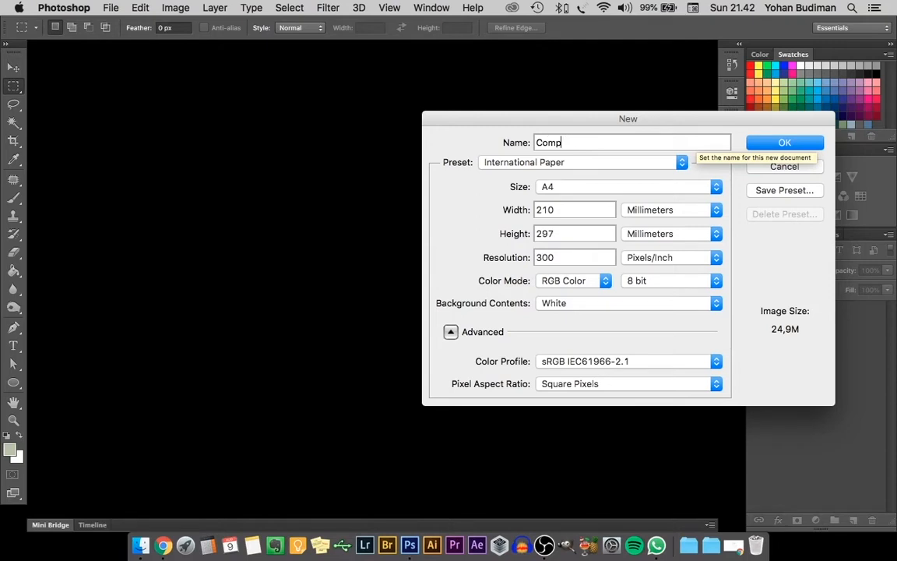
pyautogui.write('ilation 1')
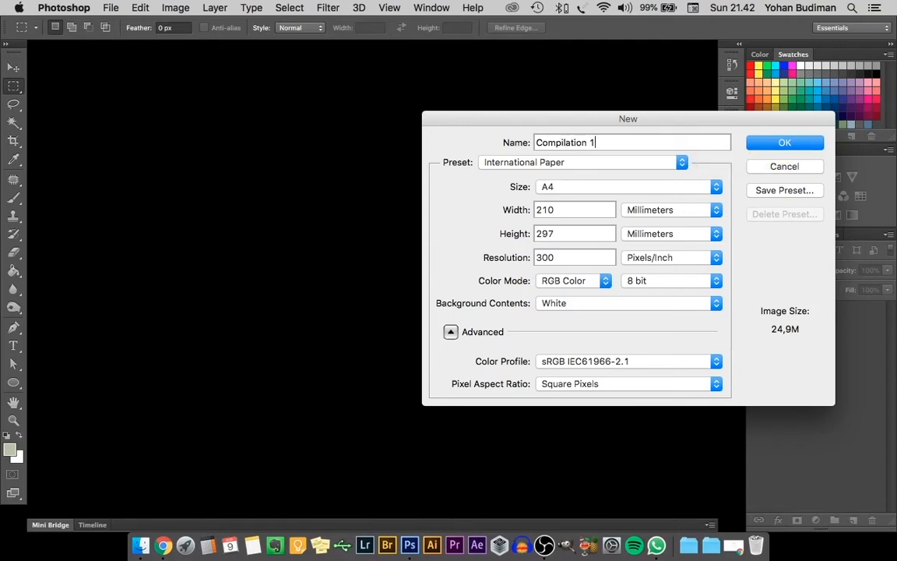
pyautogui.press('Return')
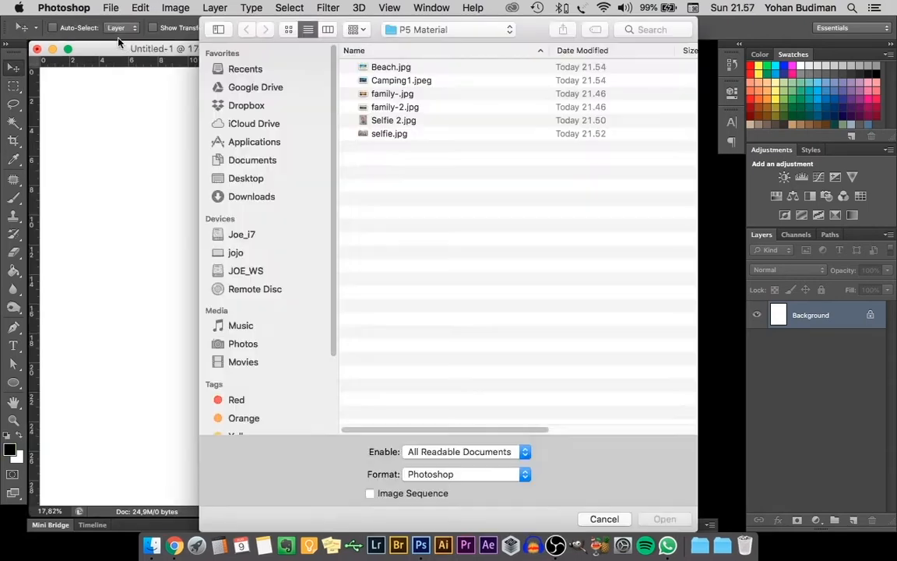
# Open family-2.jpg from the P5 Material folder and float it in its own window over the blank A4 document
pyautogui.click(402, 109)
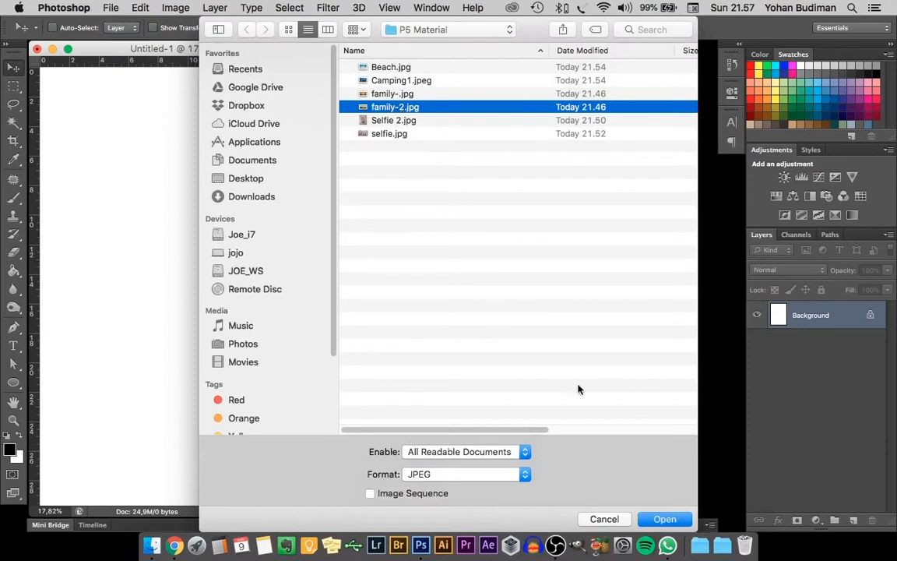
pyautogui.click(675, 519)
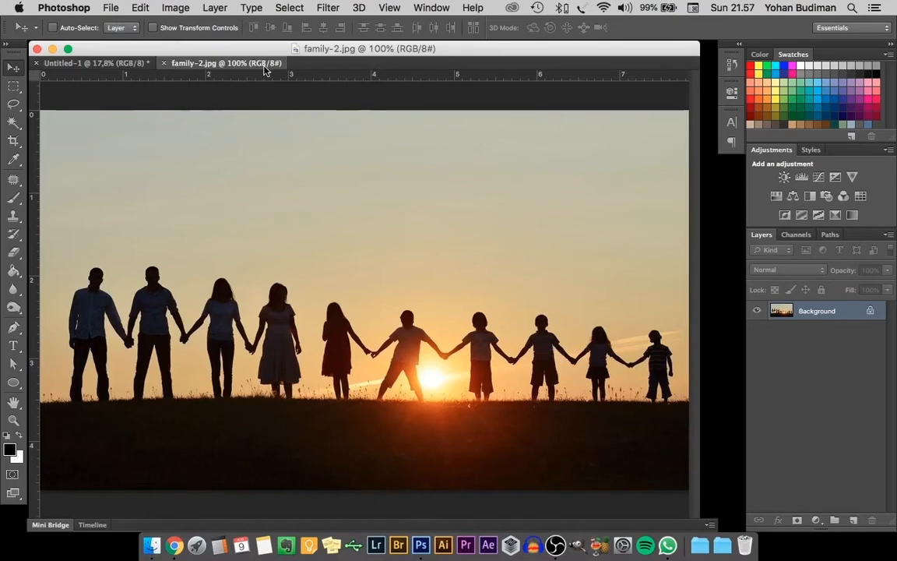
pyautogui.moveTo(265, 70); pyautogui.dragTo(361, 153)
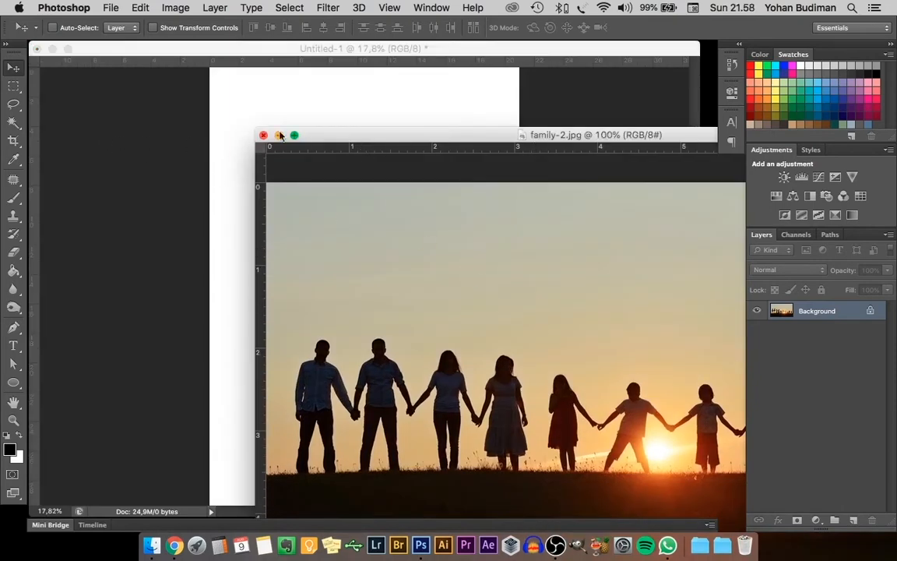
pyautogui.moveTo(370, 141); pyautogui.dragTo(153, 57)
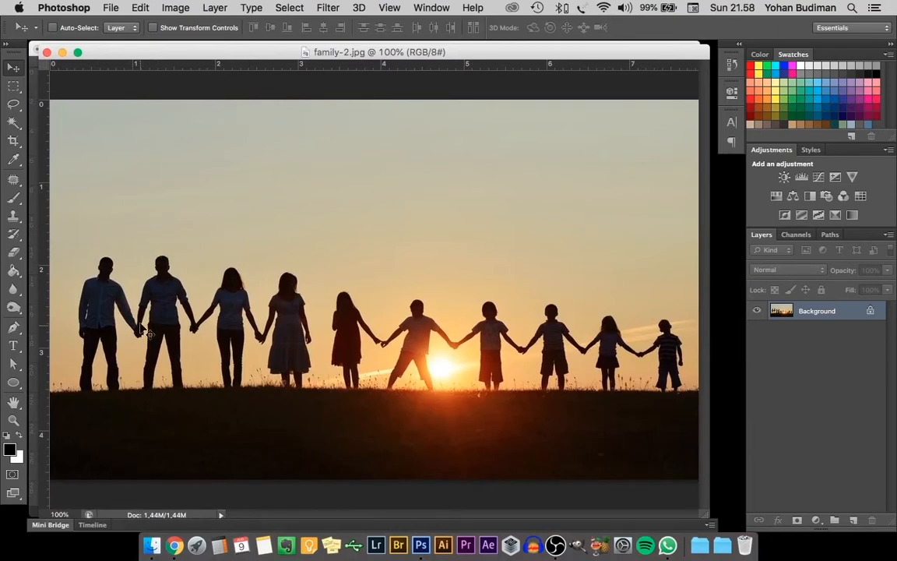
# Zoom the family-2.jpg photo out to 50% and enlarge its floating window so a margin surrounds the image
pyautogui.click(13, 421)
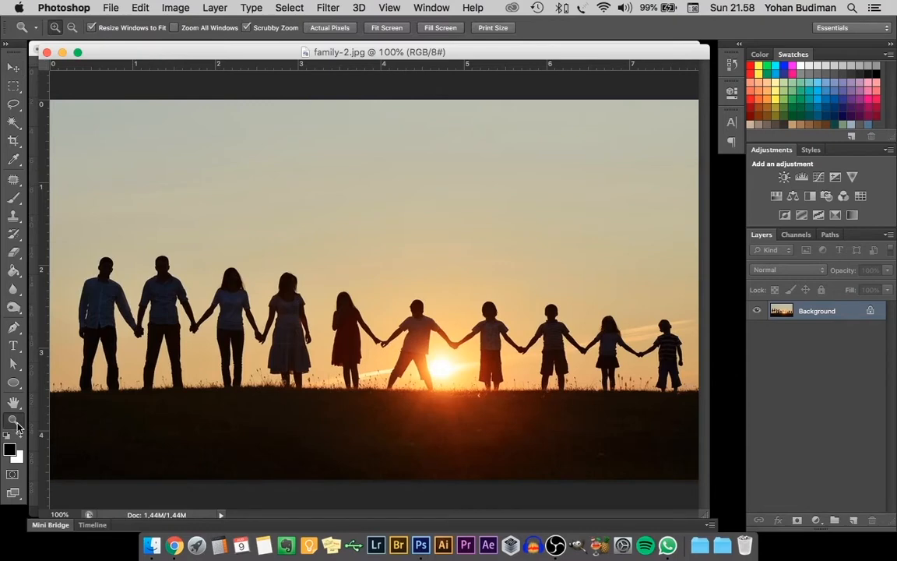
pyautogui.rightClick(327, 275)
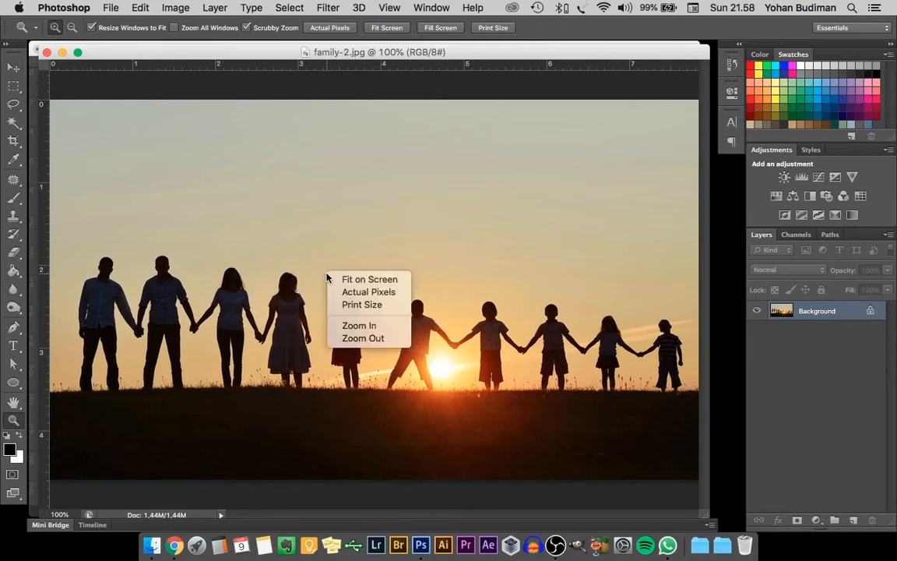
pyautogui.click(325, 273)
pyautogui.press('alt')
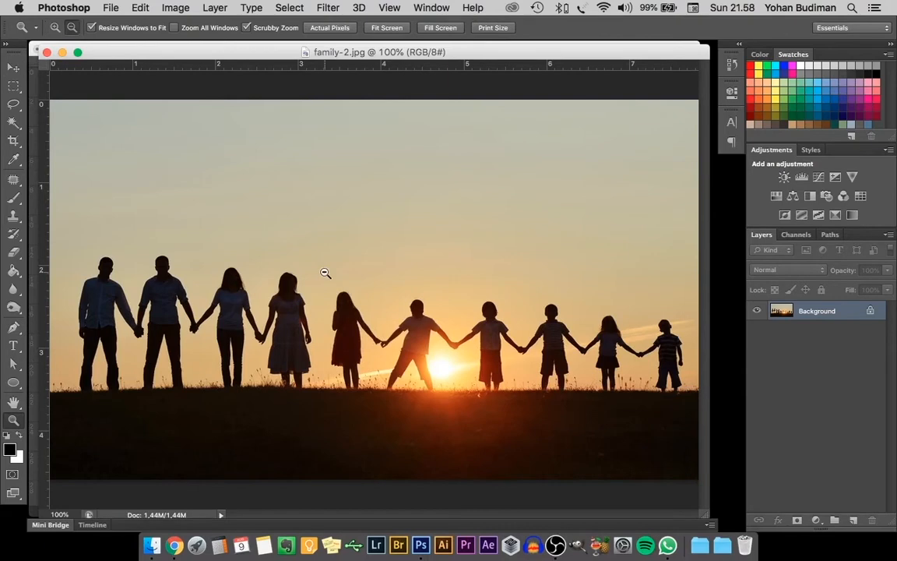
pyautogui.press('alt')
pyautogui.keyDown('alt'); pyautogui.click(325, 272); pyautogui.keyUp('alt')
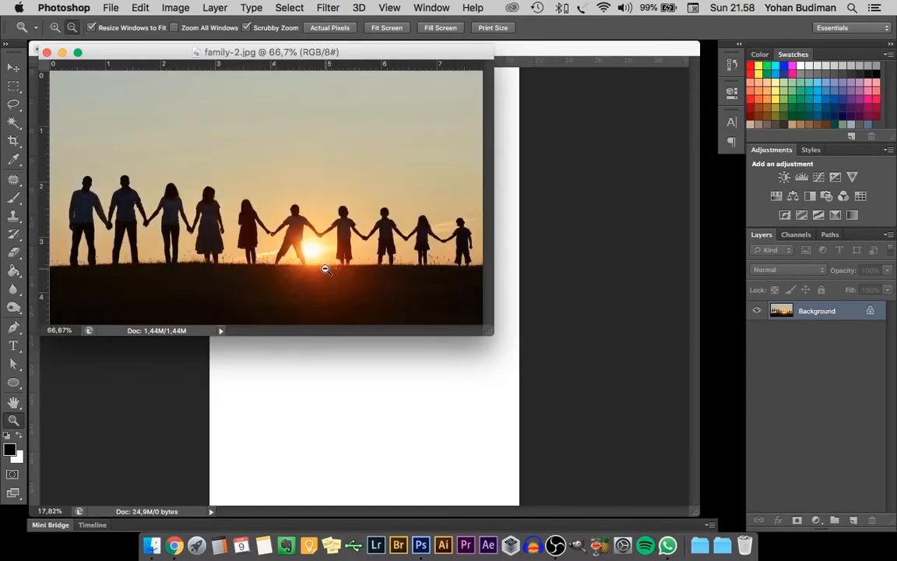
pyautogui.keyDown('alt'); pyautogui.click(319, 260); pyautogui.keyUp('alt')
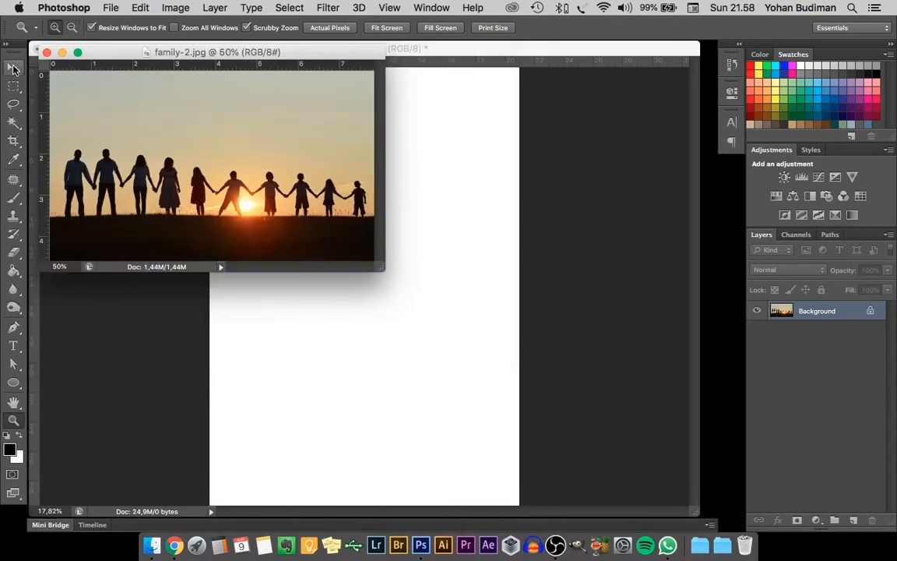
pyautogui.click(13, 69)
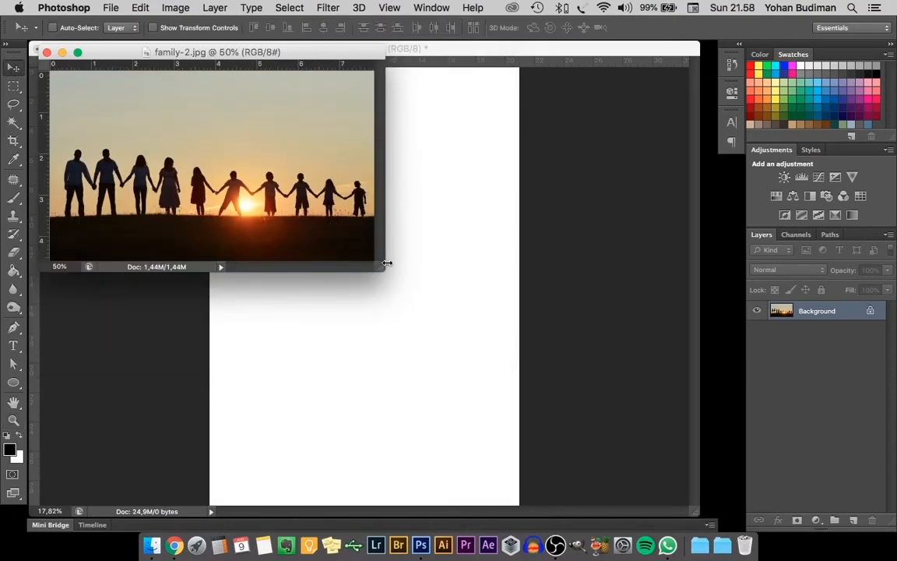
pyautogui.moveTo(381, 269); pyautogui.dragTo(417, 356)
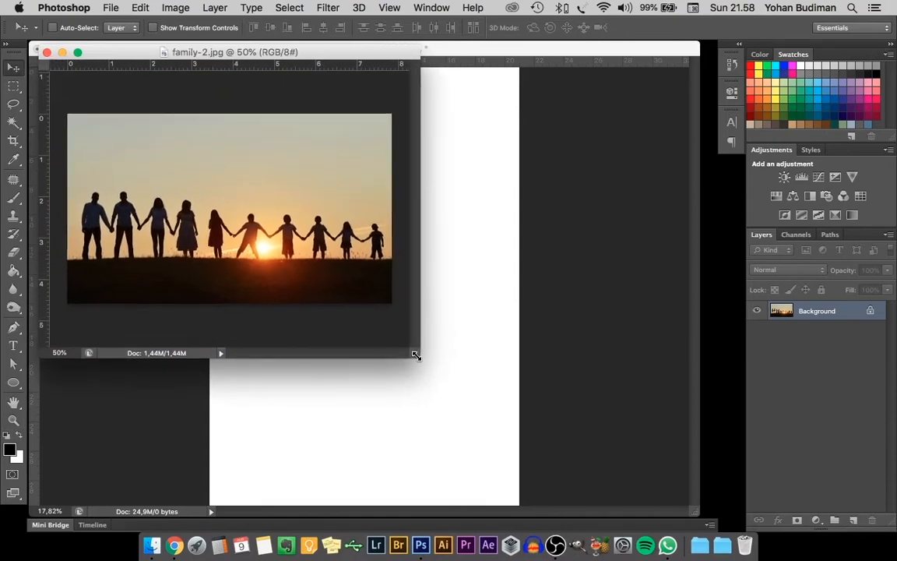
# Select the whole family-2.jpg image with the Rectangular Marquee and move it onto the blank A4 page
pyautogui.click(12, 87)
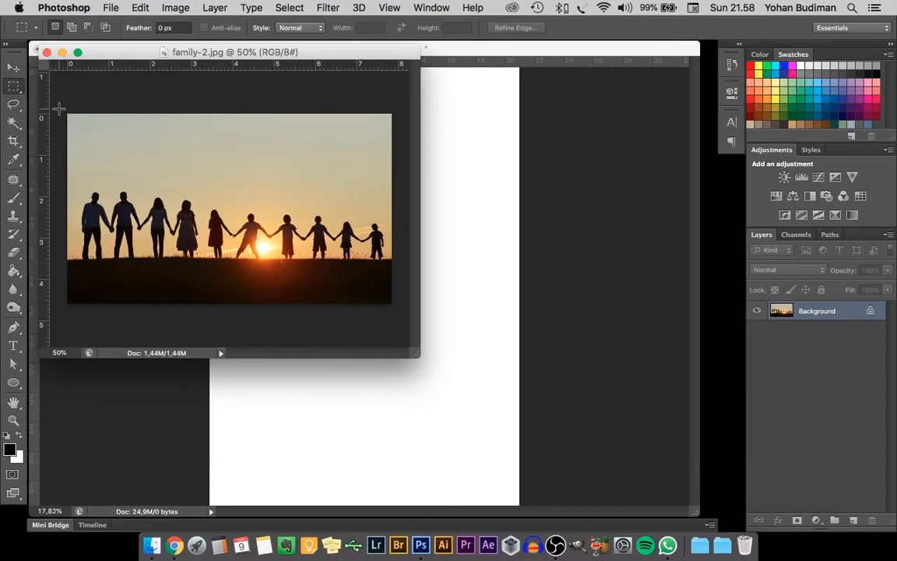
pyautogui.moveTo(67, 115); pyautogui.dragTo(399, 304)
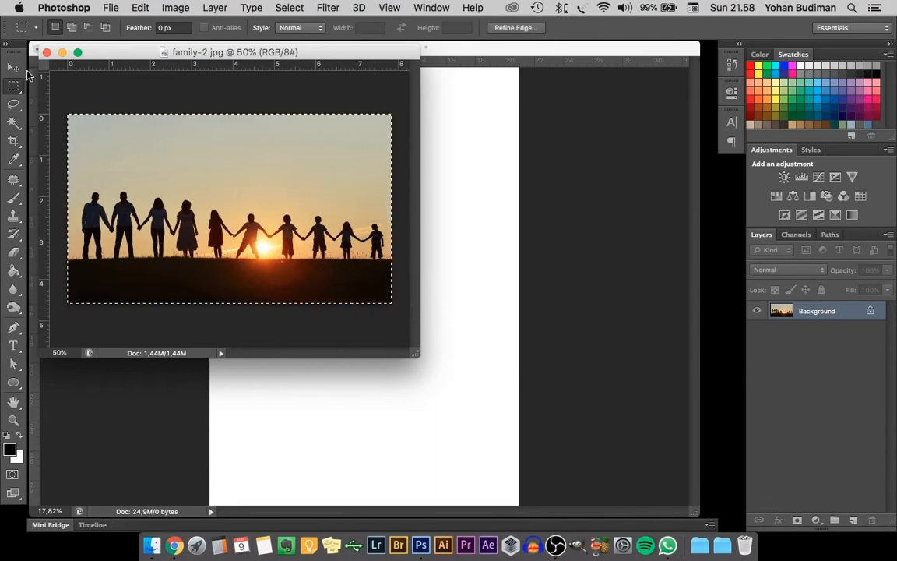
pyautogui.click(13, 68)
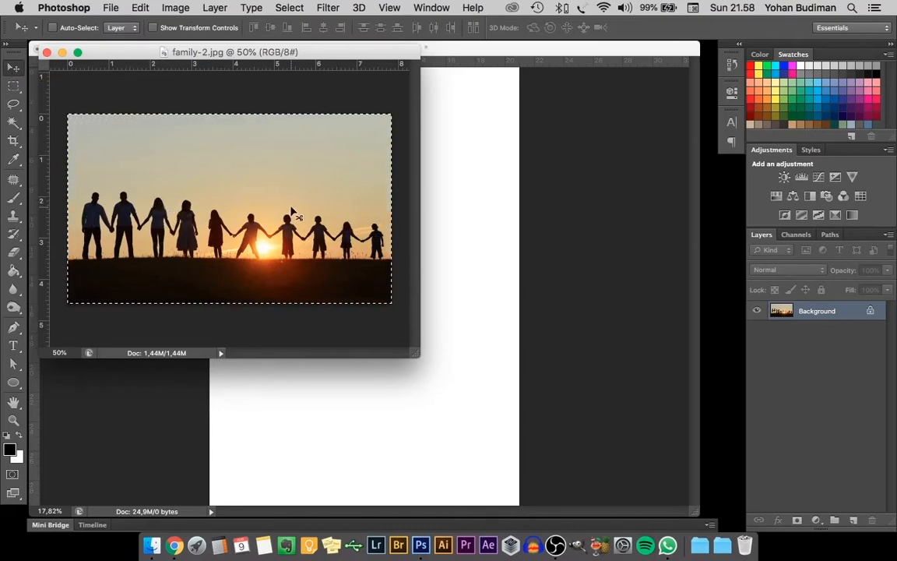
pyautogui.moveTo(292, 212); pyautogui.dragTo(445, 106)
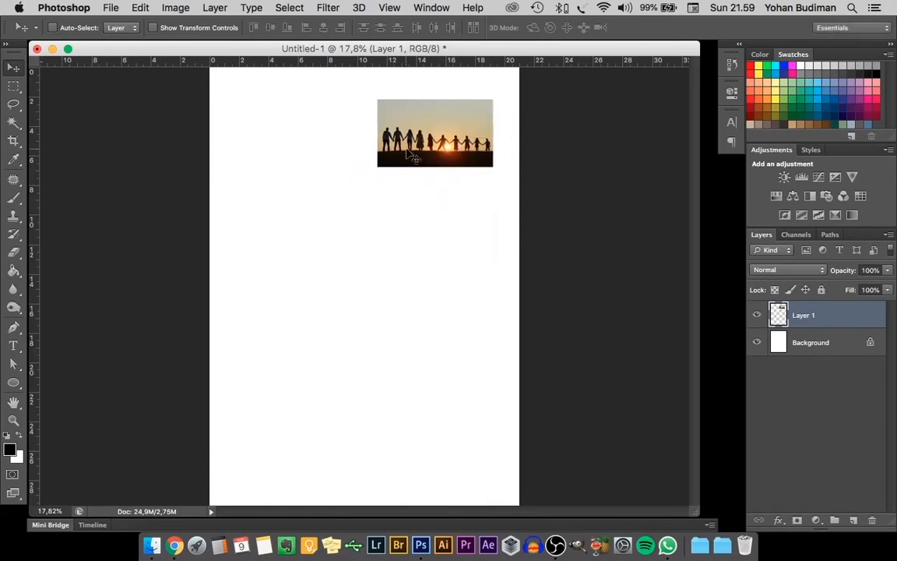
# Rename the layer holding the placed family photo to "Family"
pyautogui.doubleClick(801, 317)
pyautogui.write('Family')
pyautogui.click(812, 359)
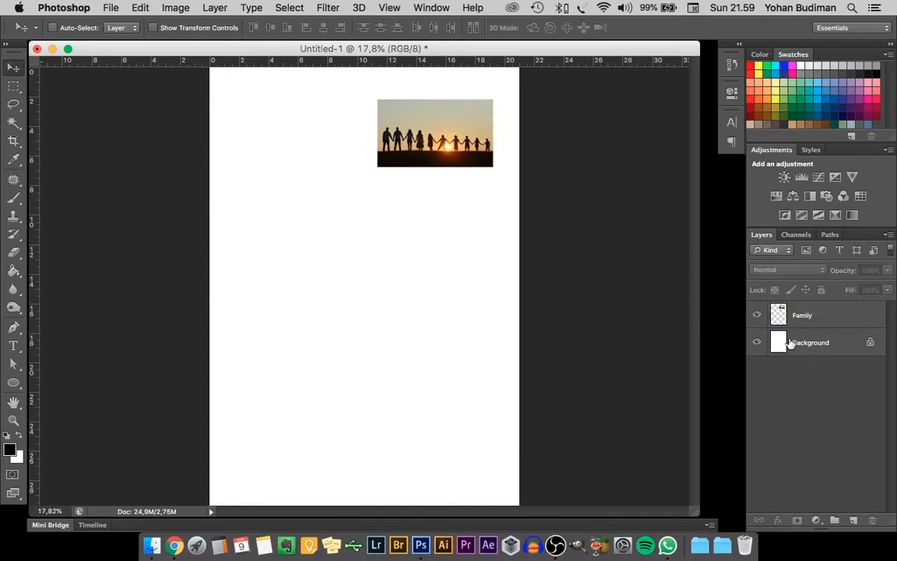
# Move the Family layer into the page's upper-right corner and scale it to about 268.6% so it spans the full page width
pyautogui.click(796, 321)
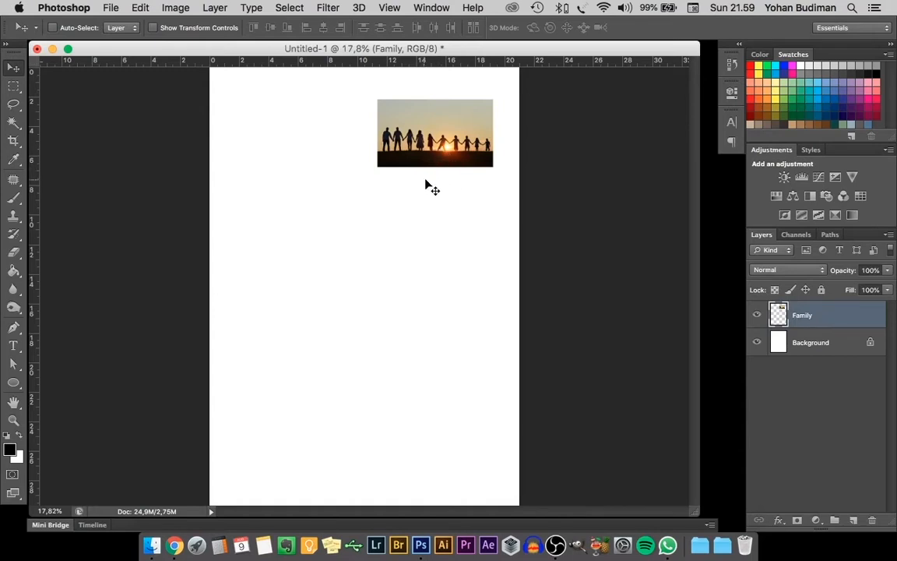
pyautogui.moveTo(432, 189); pyautogui.dragTo(453, 153)
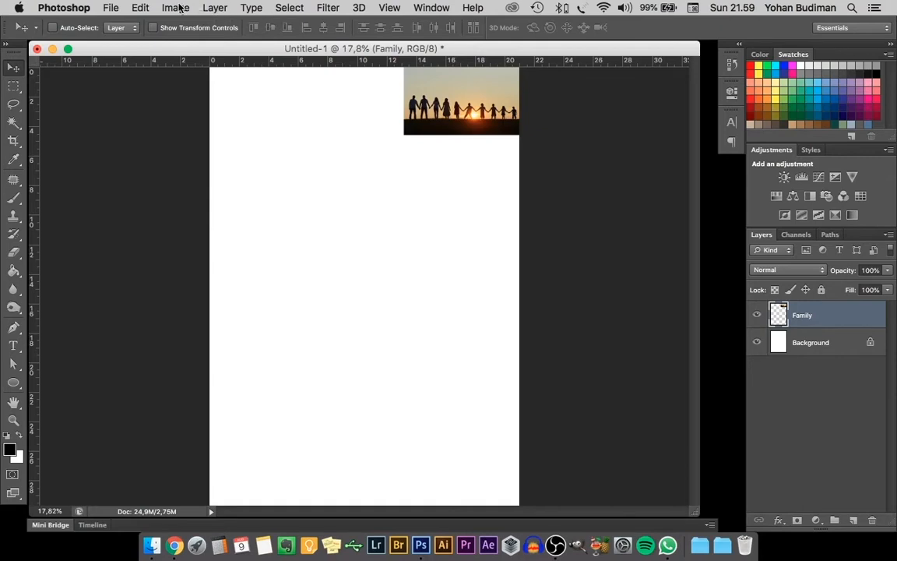
pyautogui.click(140, 8)
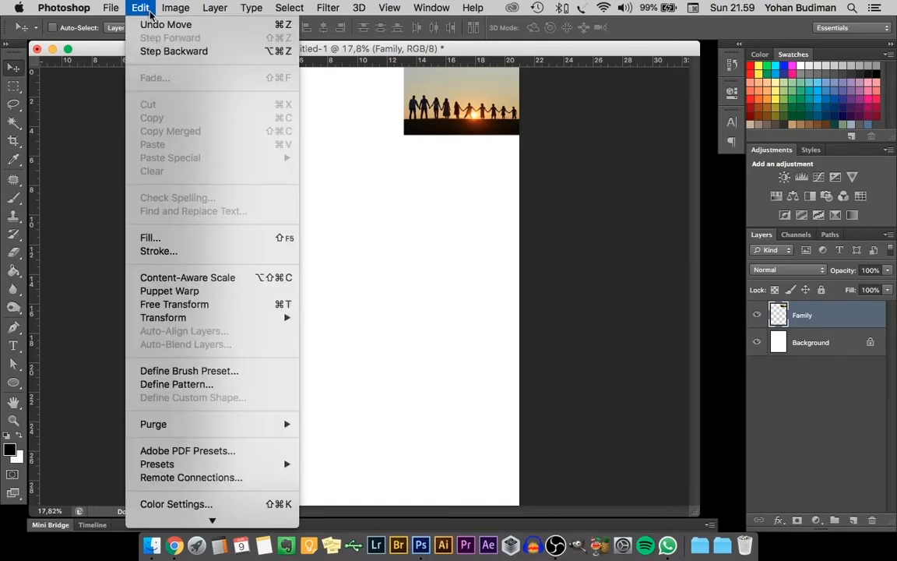
pyautogui.moveTo(217, 319)
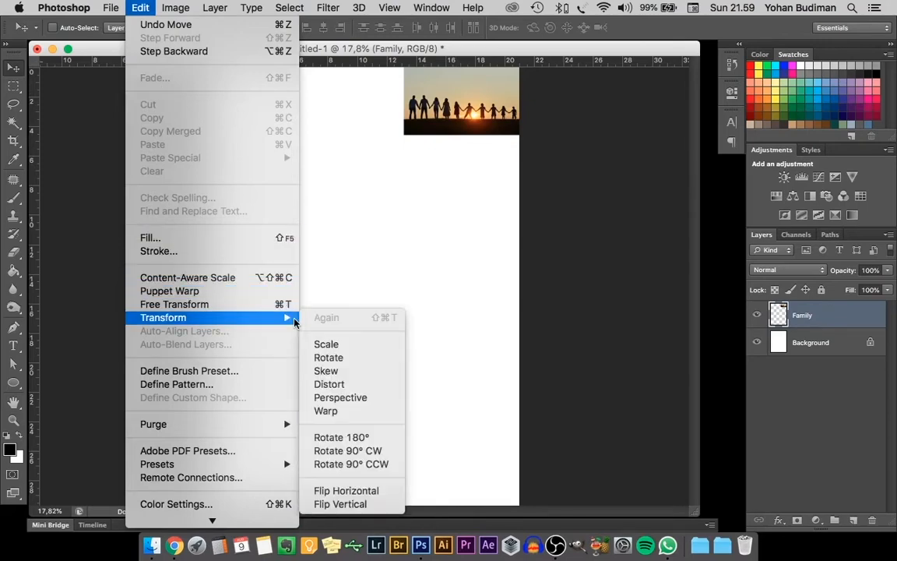
pyautogui.click(342, 344)
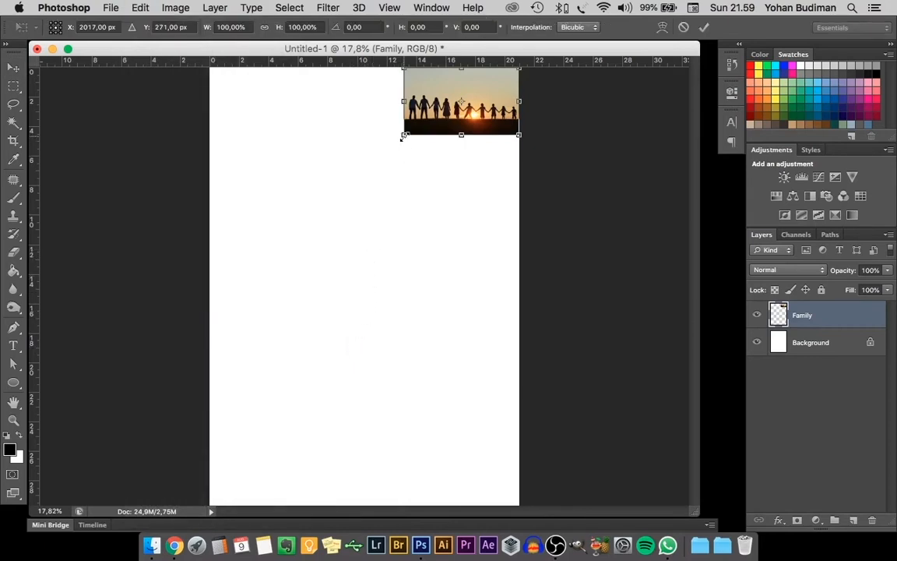
pyautogui.moveTo(404, 136); pyautogui.dragTo(205, 246)
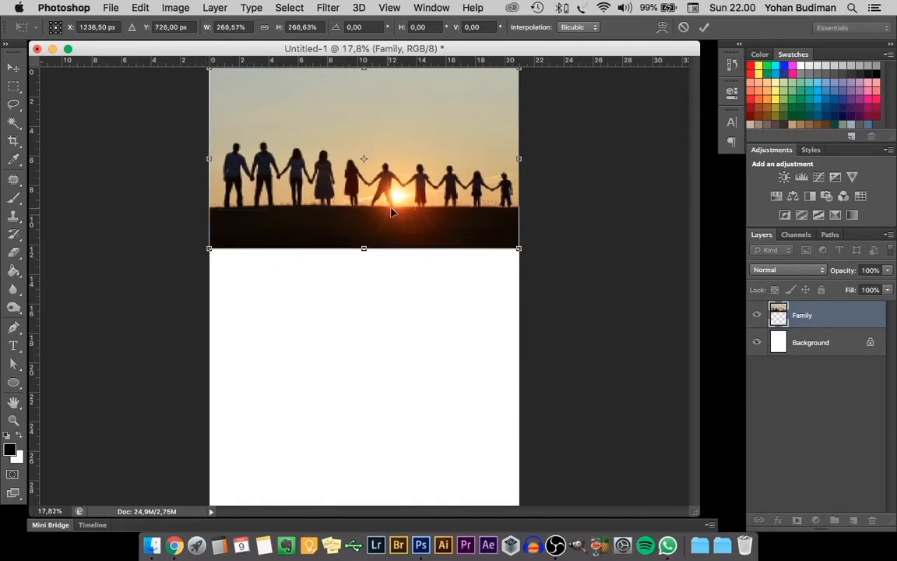
pyautogui.press('Return')
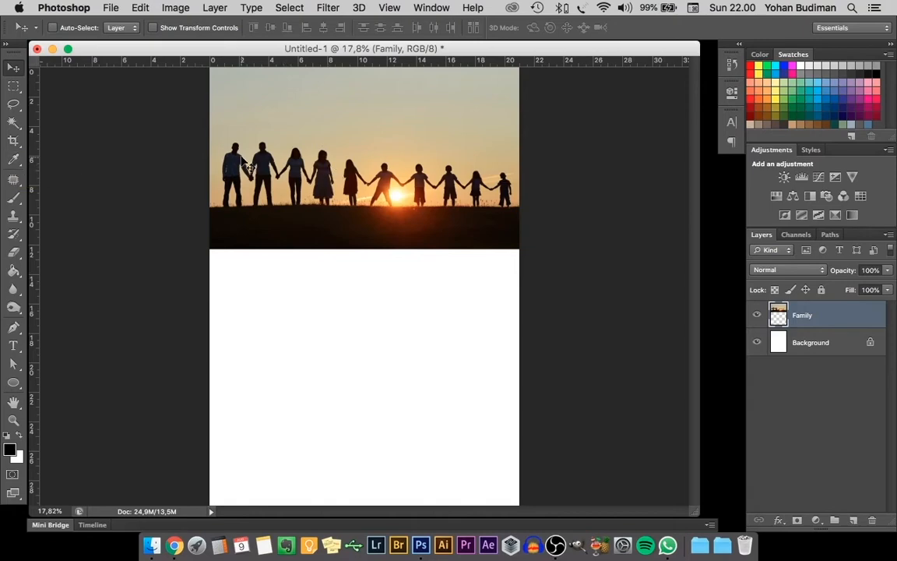
# Narrow the A4 document's window to the page width and close the family-2.jpg photo
pyautogui.click(109, 8)
pyautogui.click(407, 158)
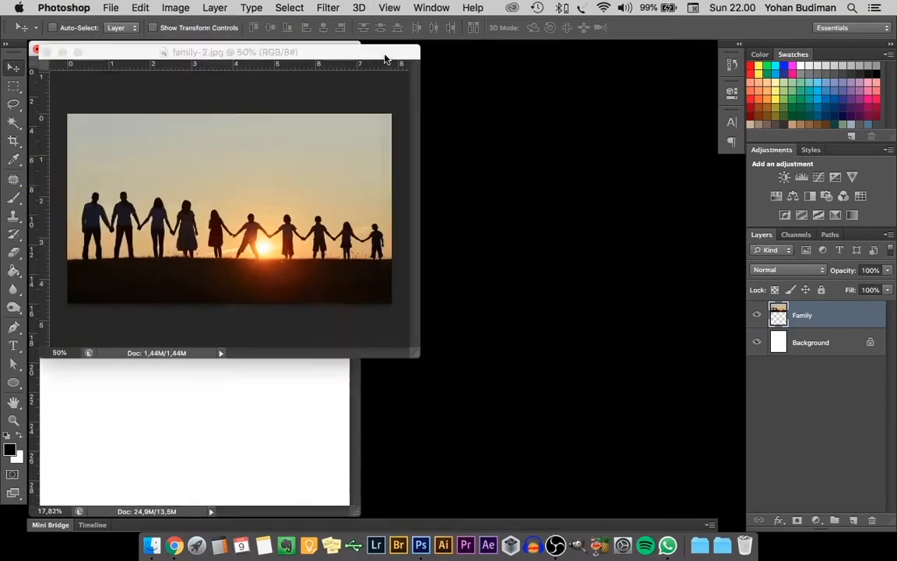
pyautogui.moveTo(160, 68); pyautogui.dragTo(456, 93)
pyautogui.click(344, 83)
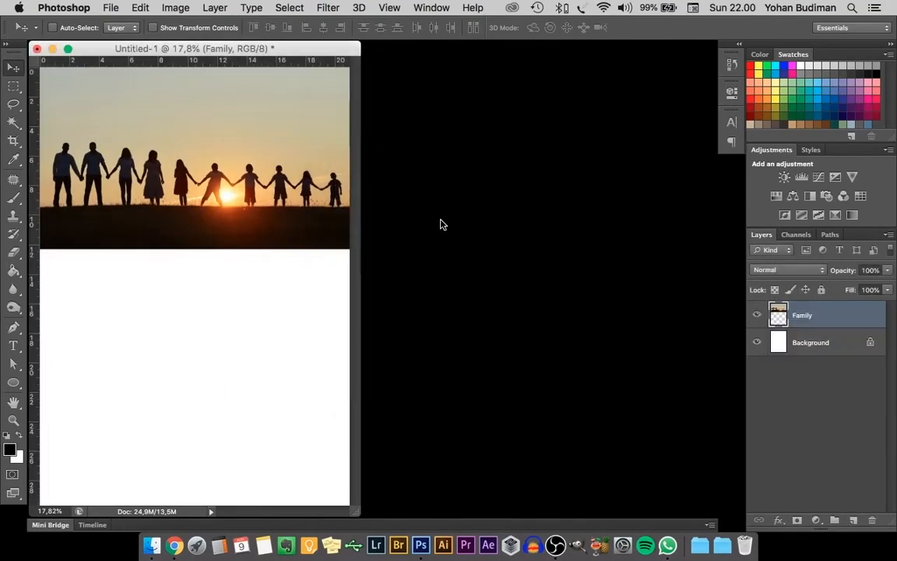
# Open Selfie 2.jpg from the P5 Material folder and float its window beside the A4 document
pyautogui.click(111, 10)
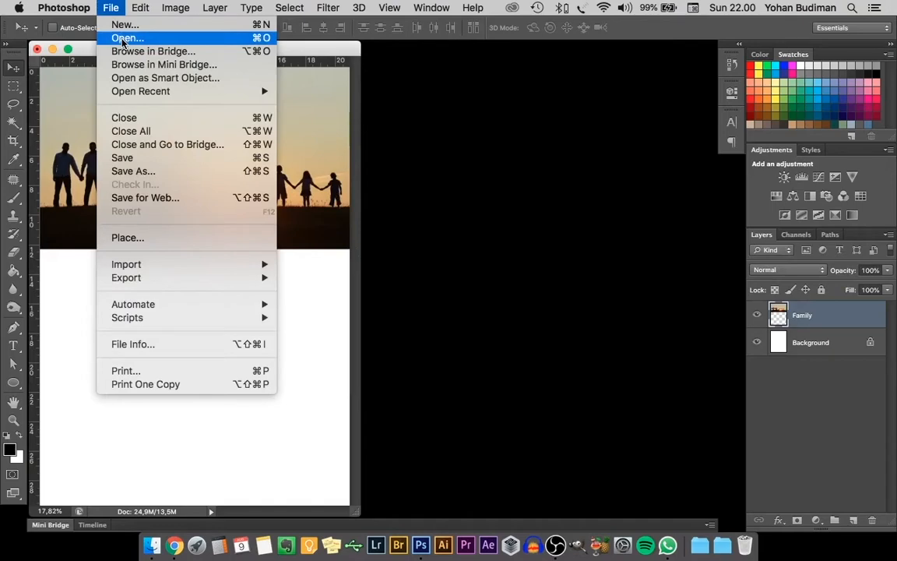
pyautogui.click(125, 38)
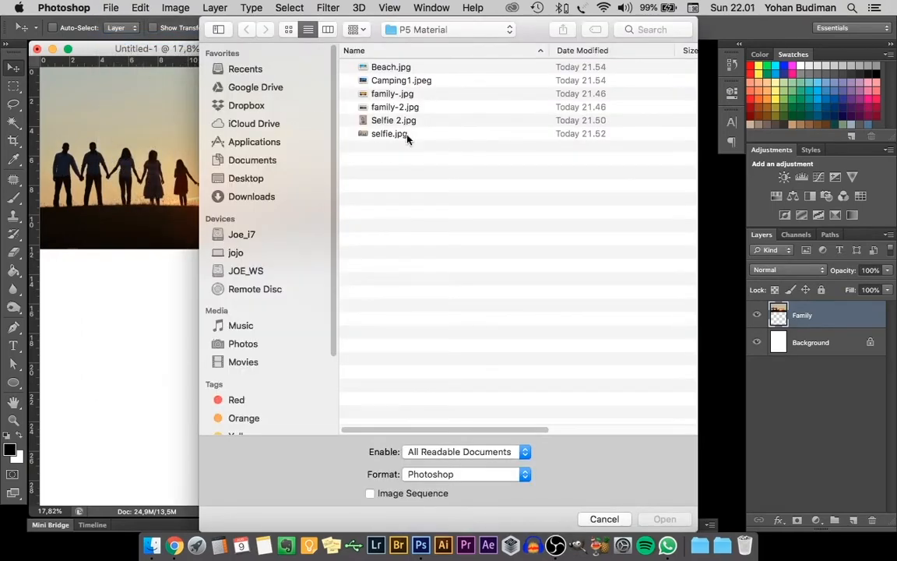
pyautogui.click(392, 121)
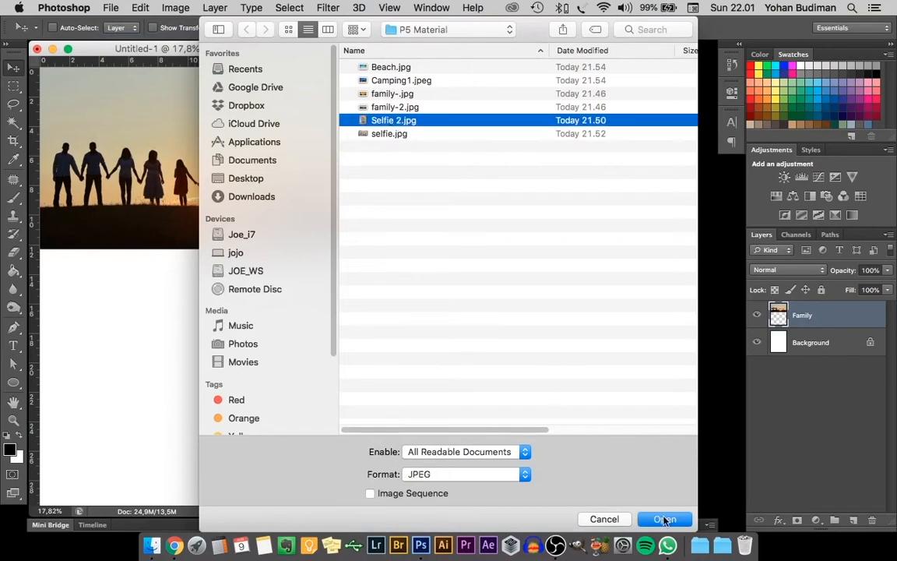
pyautogui.click(664, 519)
pyautogui.moveTo(261, 69); pyautogui.dragTo(460, 50)
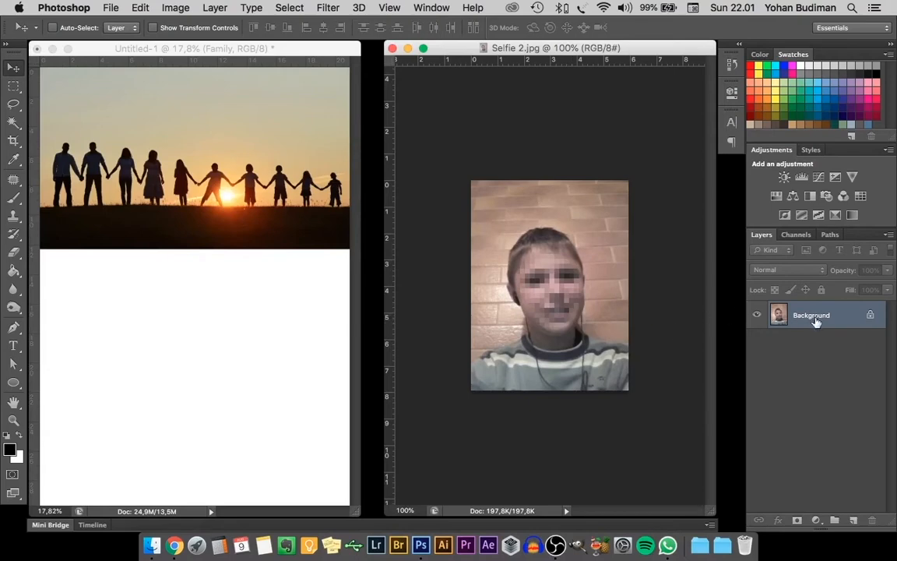
# Duplicate the Background layer of Selfie 2.jpg
pyautogui.moveTo(816, 321); pyautogui.dragTo(854, 522)
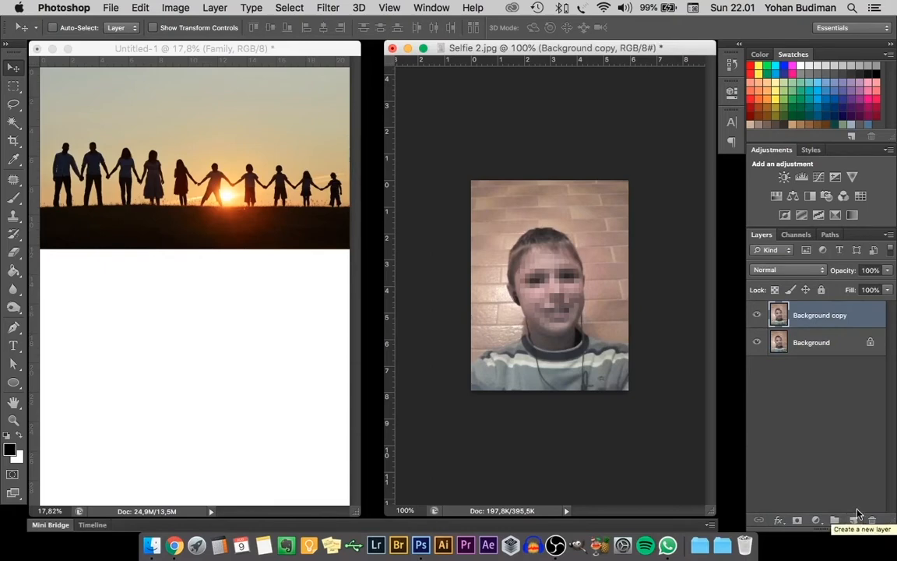
# Duplicate the Background layer once more as "Background copy 2" and delete that extra copy
pyautogui.rightClick(831, 352)
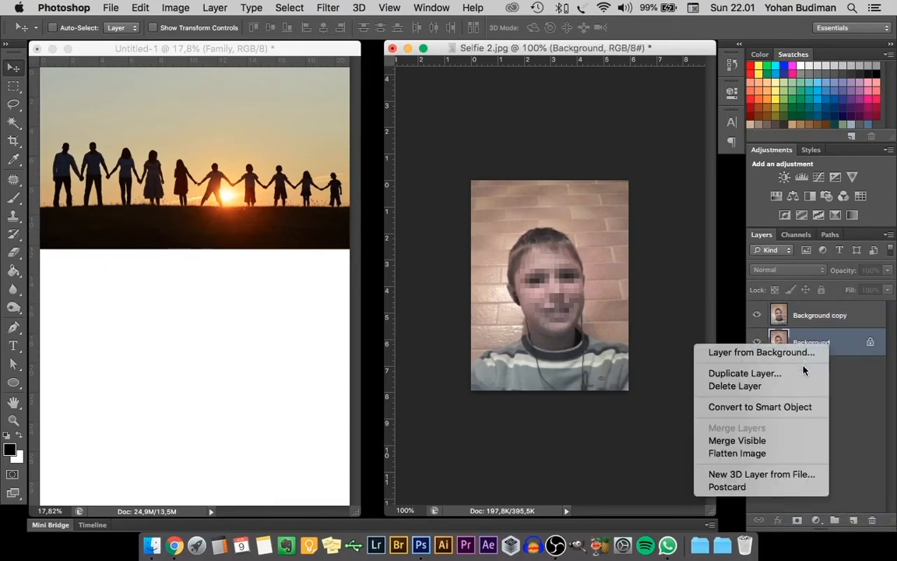
pyautogui.click(805, 374)
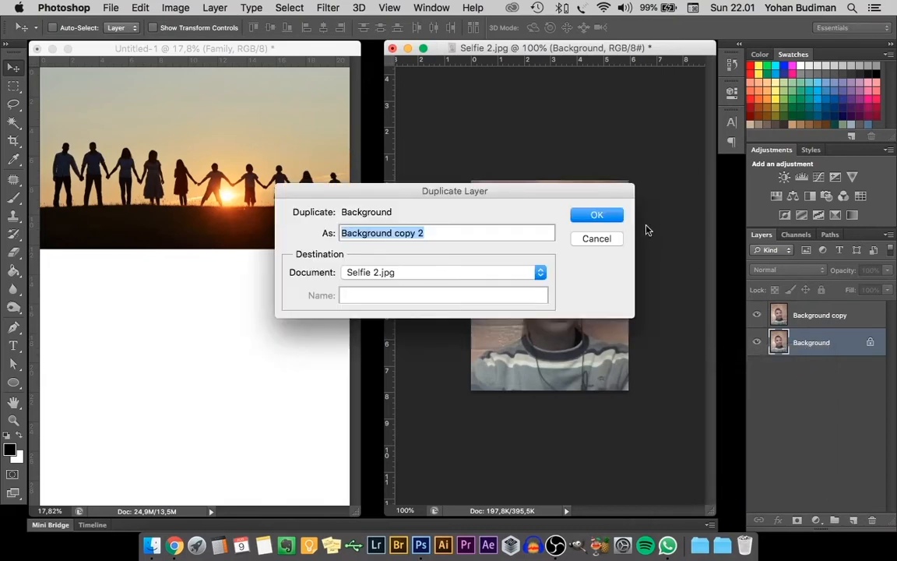
pyautogui.click(596, 215)
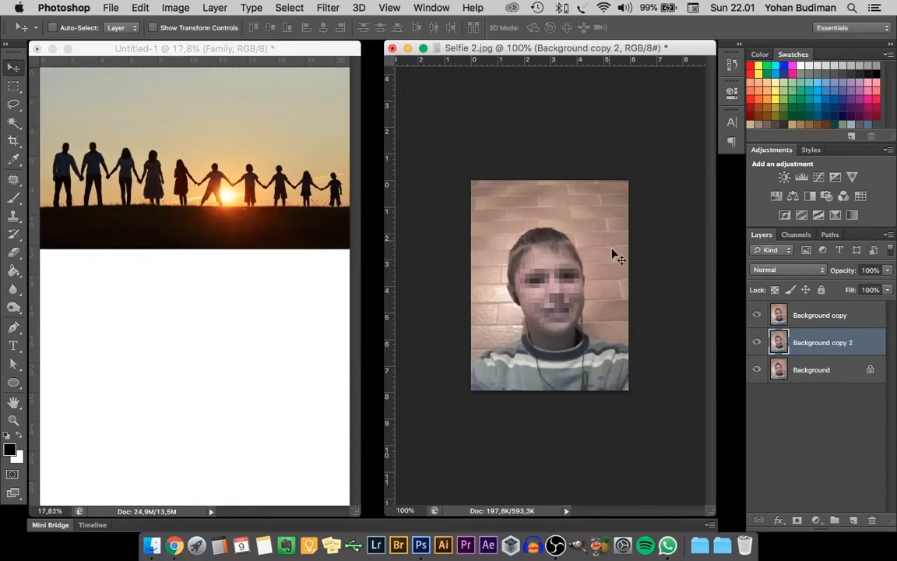
pyautogui.click(872, 520)
pyautogui.click(536, 207)
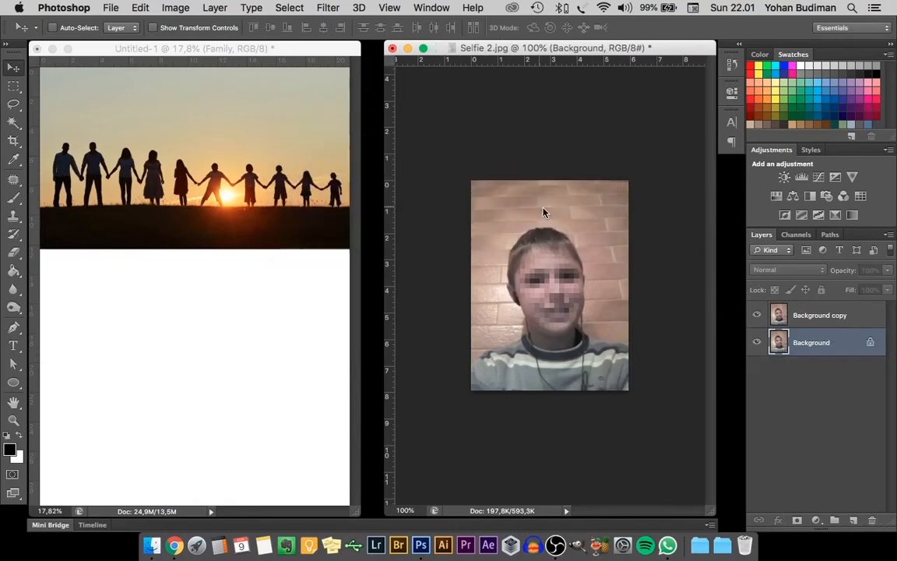
# Select the Background copy layer and set up the Eraser with a 44 px brush
pyautogui.click(810, 381)
pyautogui.click(798, 320)
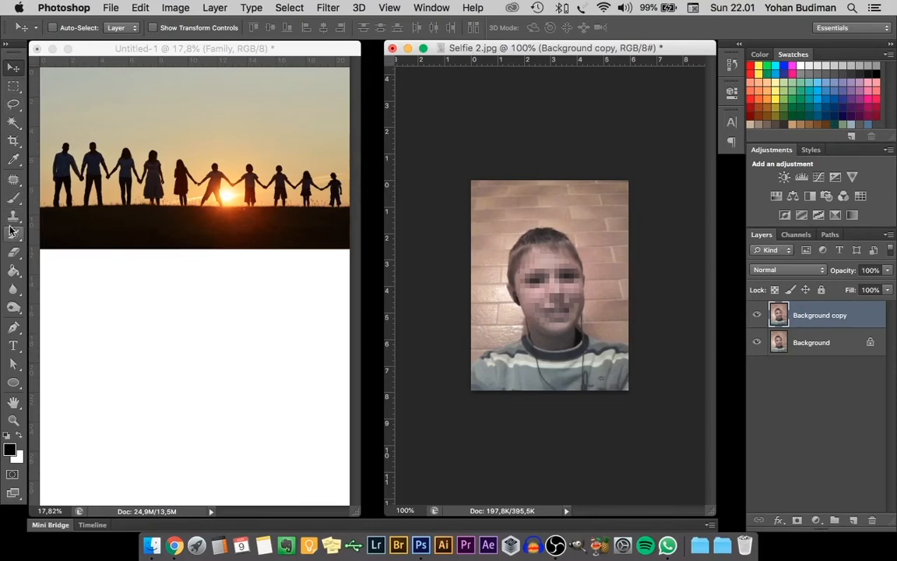
pyautogui.click(15, 256)
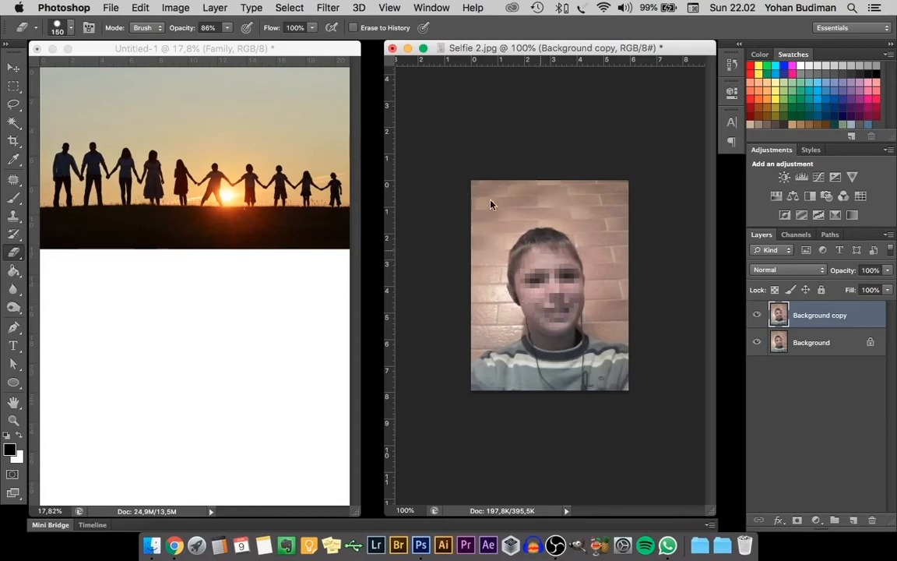
pyautogui.rightClick(539, 248)
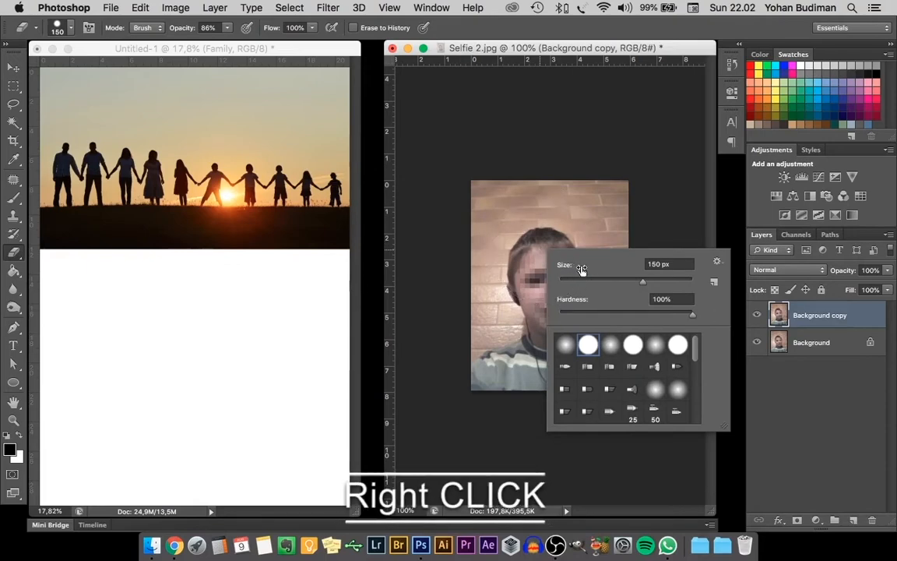
pyautogui.moveTo(638, 286); pyautogui.dragTo(594, 286)
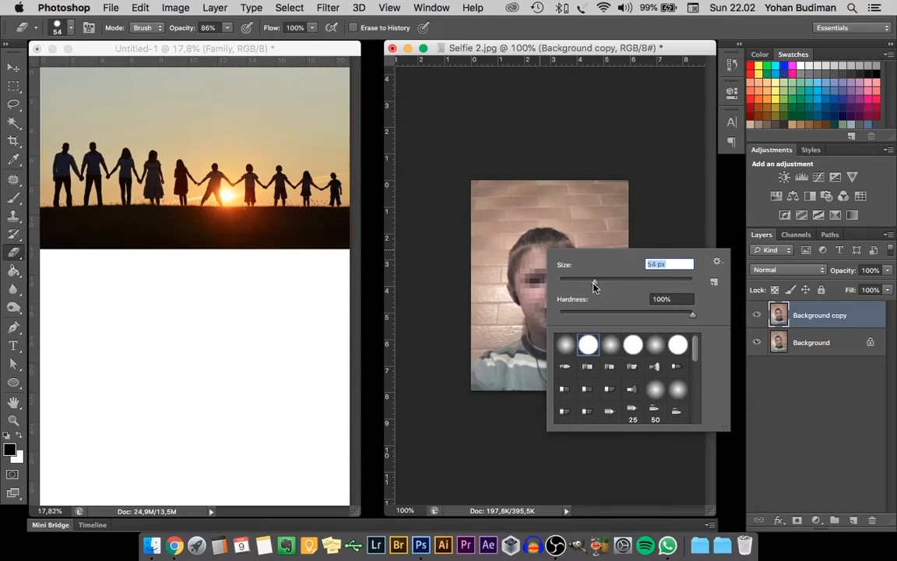
pyautogui.moveTo(594, 286); pyautogui.dragTo(584, 286)
pyautogui.click(646, 242)
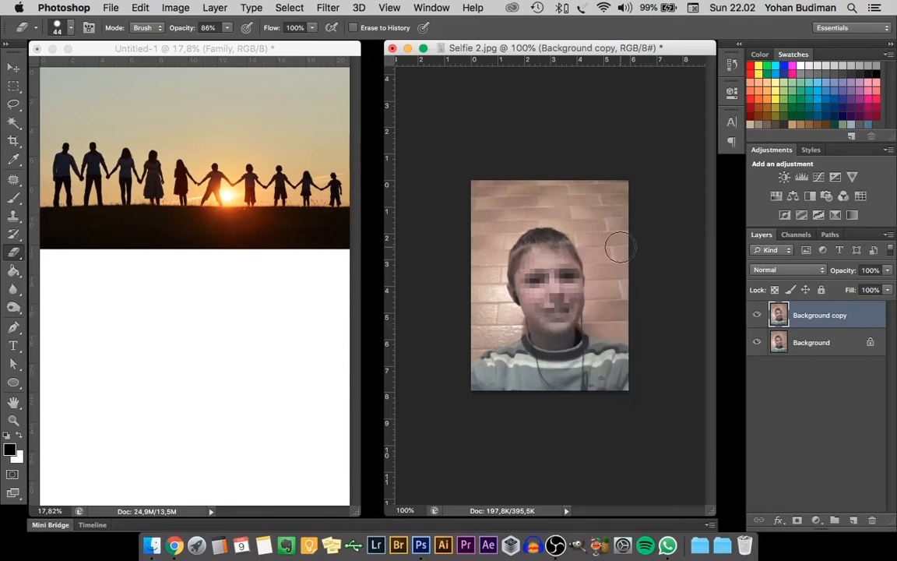
# Erase the outer wall area around the boy on the Background copy layer and check it by switching the Background layer's visibility
pyautogui.moveTo(621, 247)
pyautogui.mouseDown()
pyautogui.moveTo(632, 287)
pyautogui.moveTo(624, 295)
pyautogui.mouseUp()
pyautogui.click(759, 348)
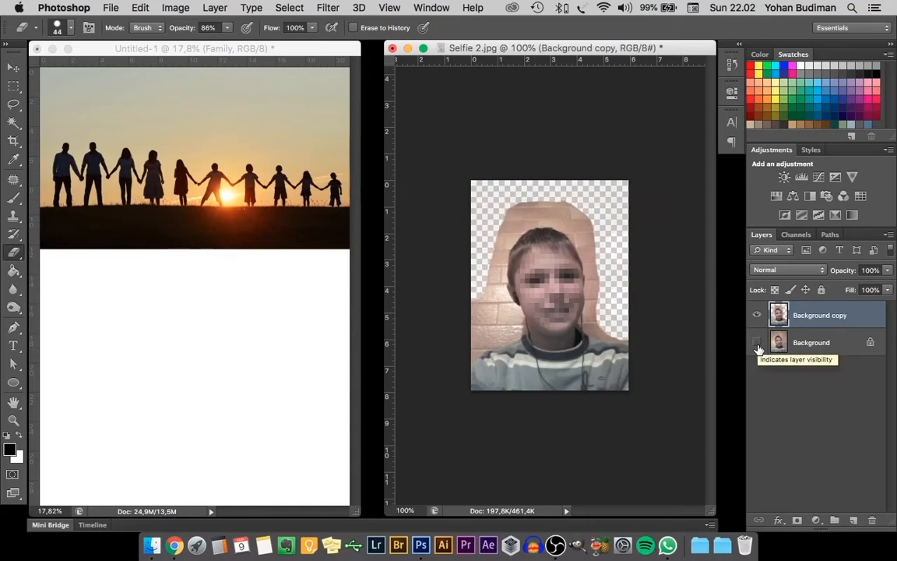
pyautogui.click(757, 343)
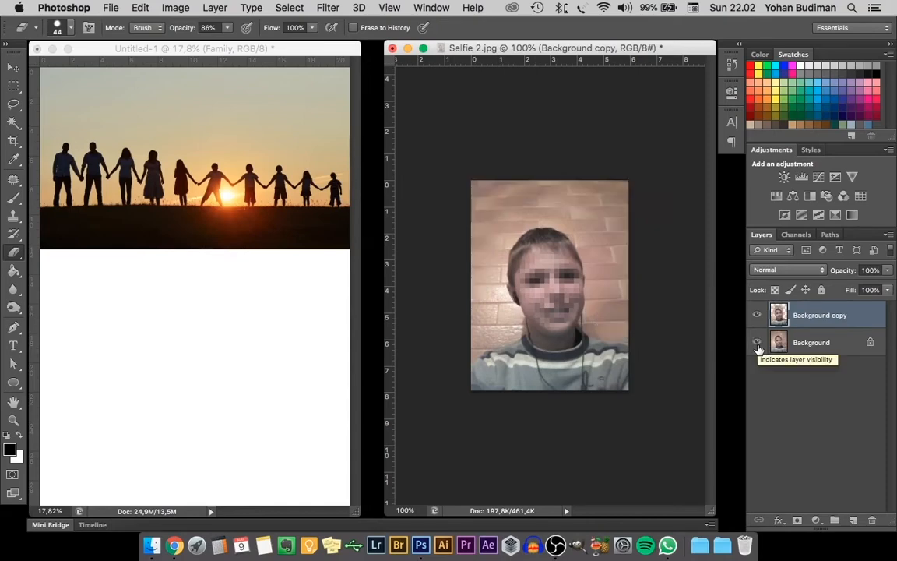
pyautogui.click(758, 343)
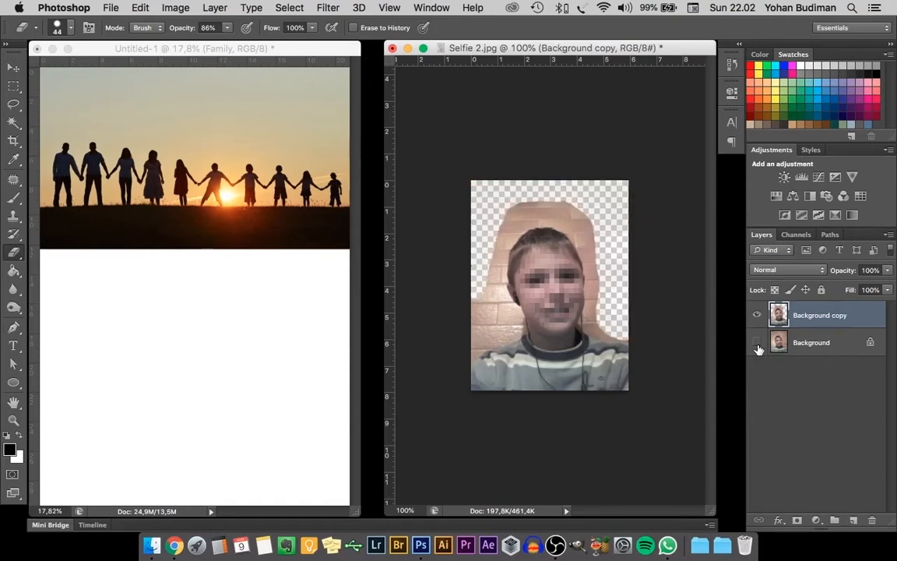
pyautogui.click(757, 344)
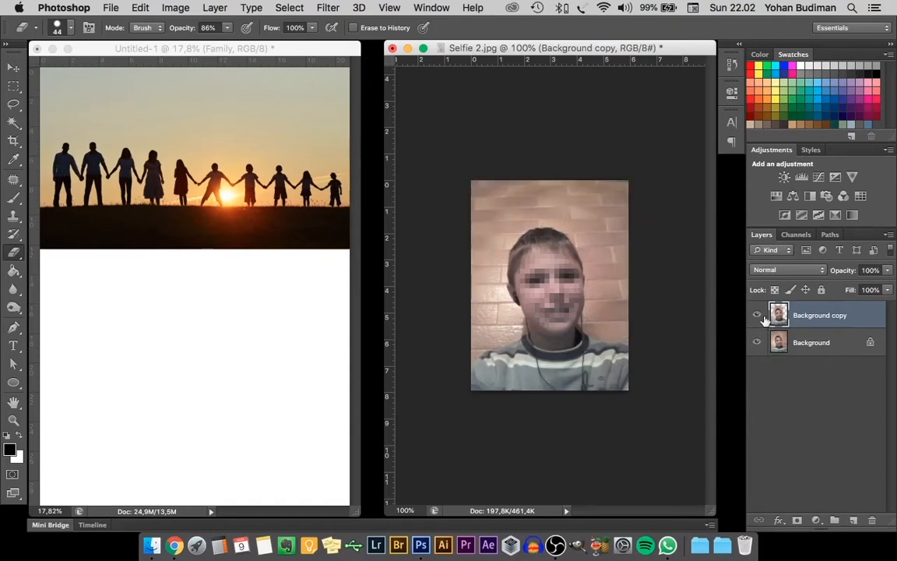
# Hide the Background copy layer and marquee-select the whole canvas on the Background layer
pyautogui.click(756, 316)
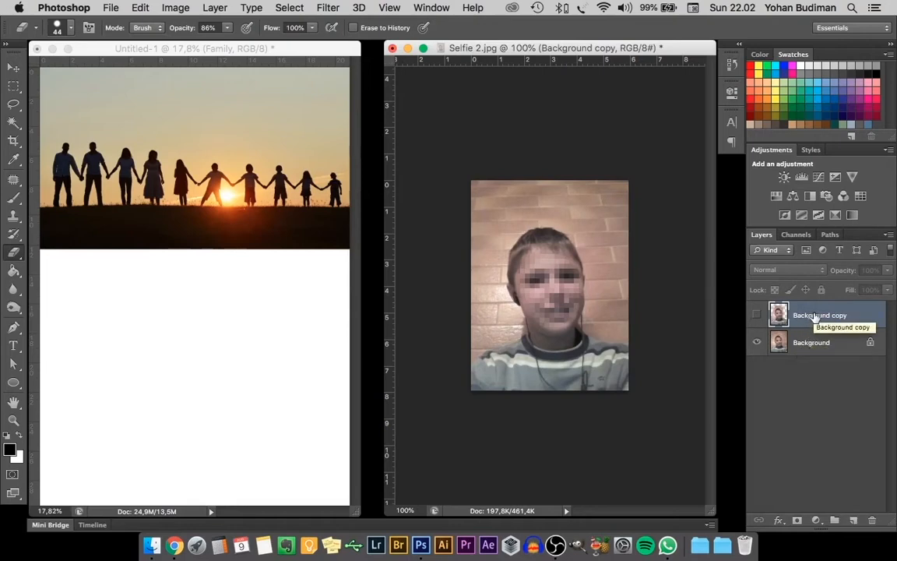
pyautogui.click(815, 343)
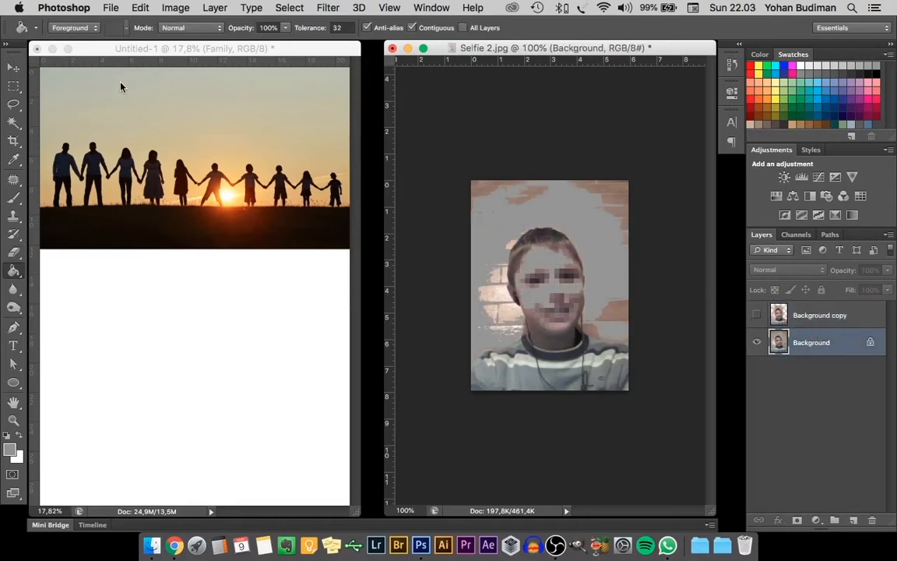
pyautogui.click(11, 88)
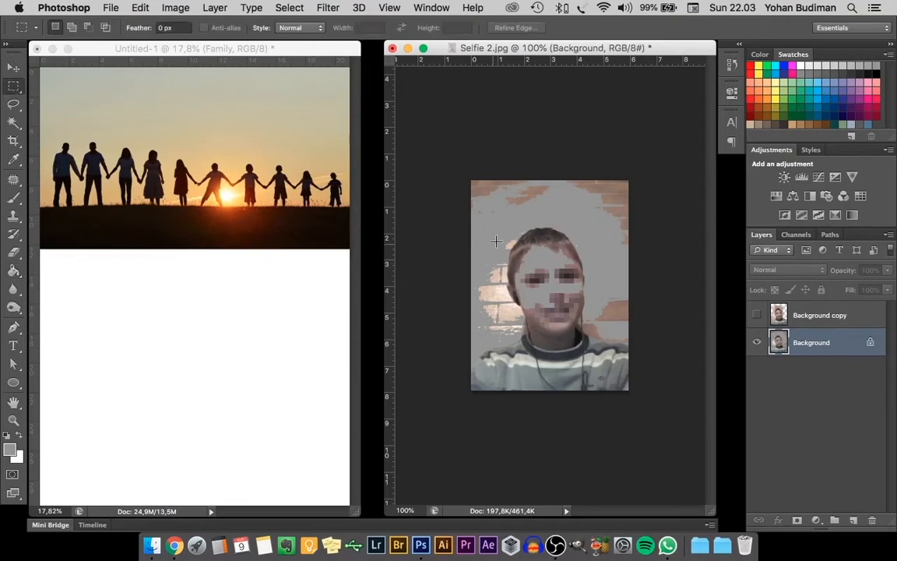
pyautogui.moveTo(501, 220); pyautogui.dragTo(641, 413)
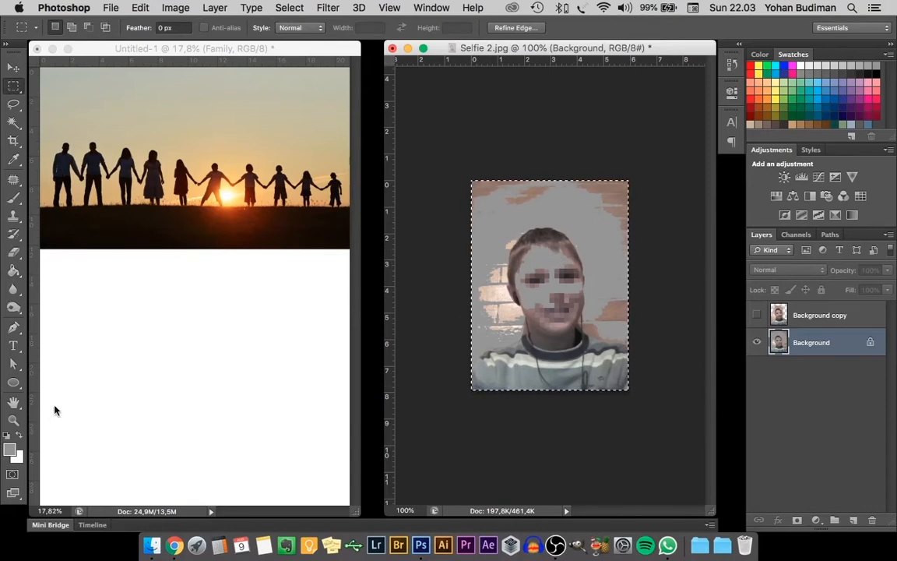
# Fill the selection on the Background layer with the grey Foreground Color in Normal mode at 100% opacity
pyautogui.rightClick(550, 211)
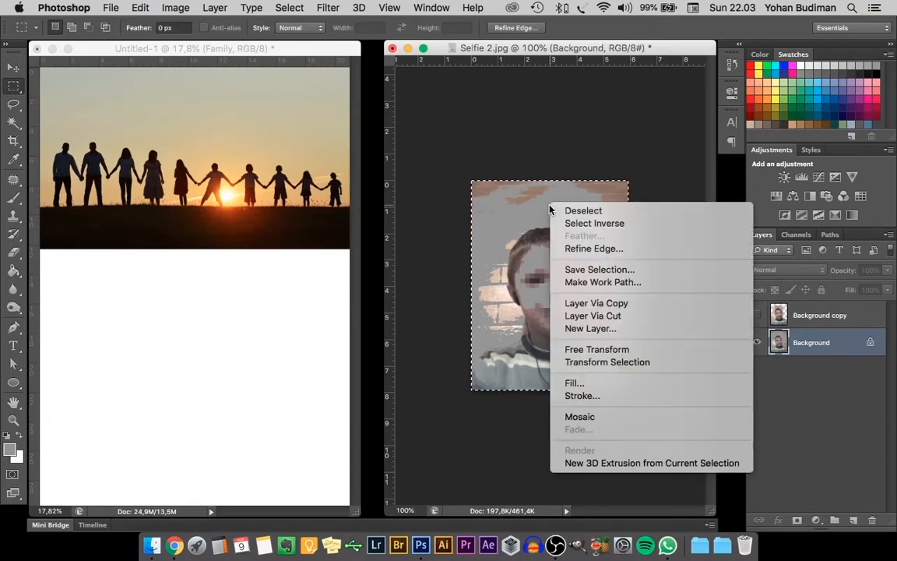
pyautogui.click(592, 384)
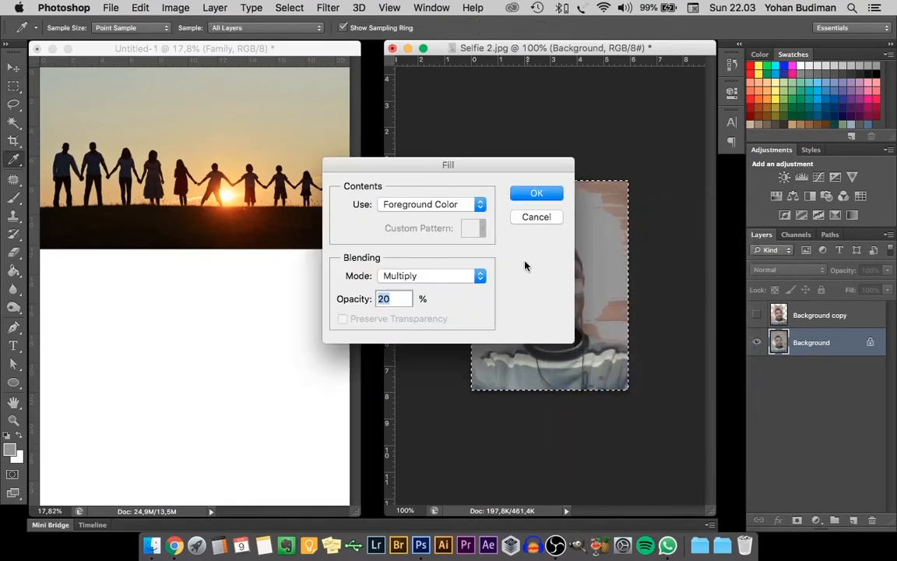
pyautogui.click(474, 205)
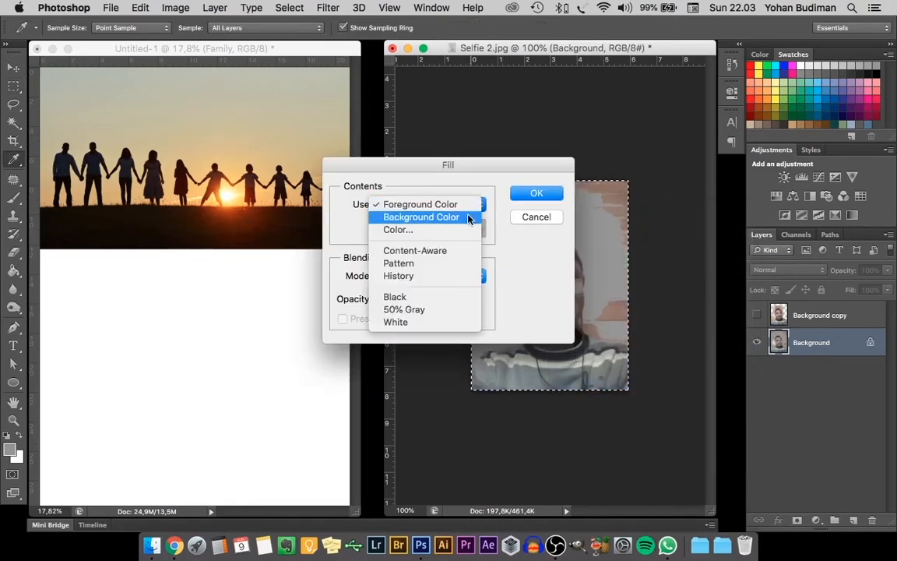
pyautogui.click(468, 218)
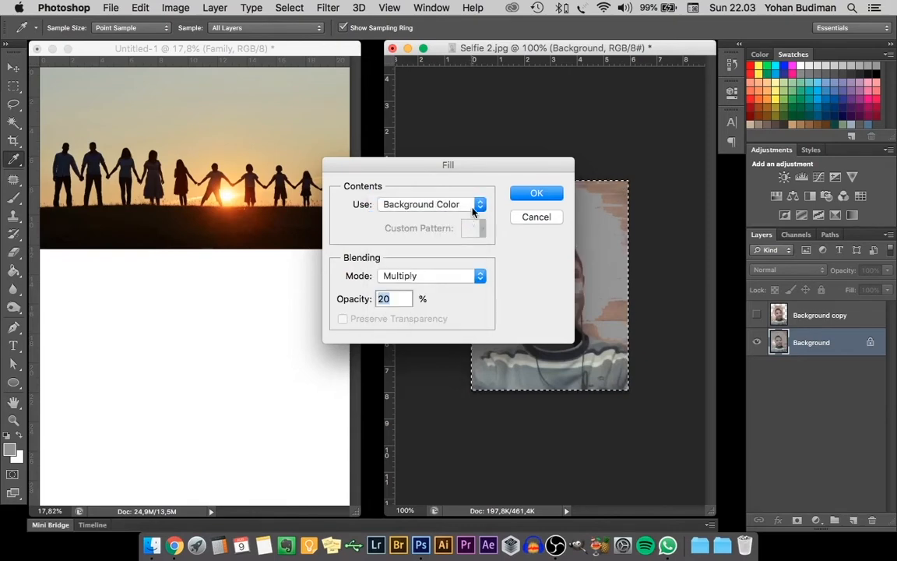
pyautogui.click(471, 207)
pyautogui.click(420, 187)
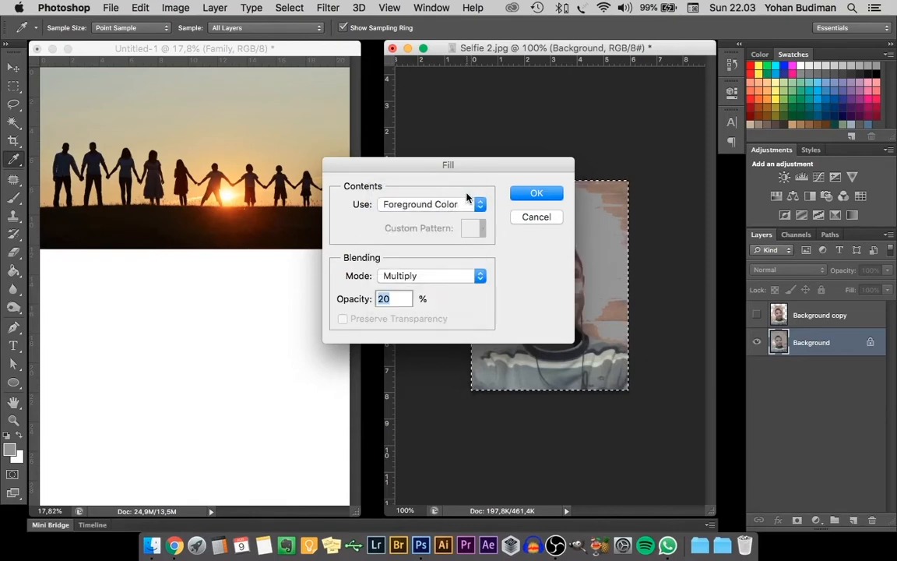
pyautogui.click(477, 277)
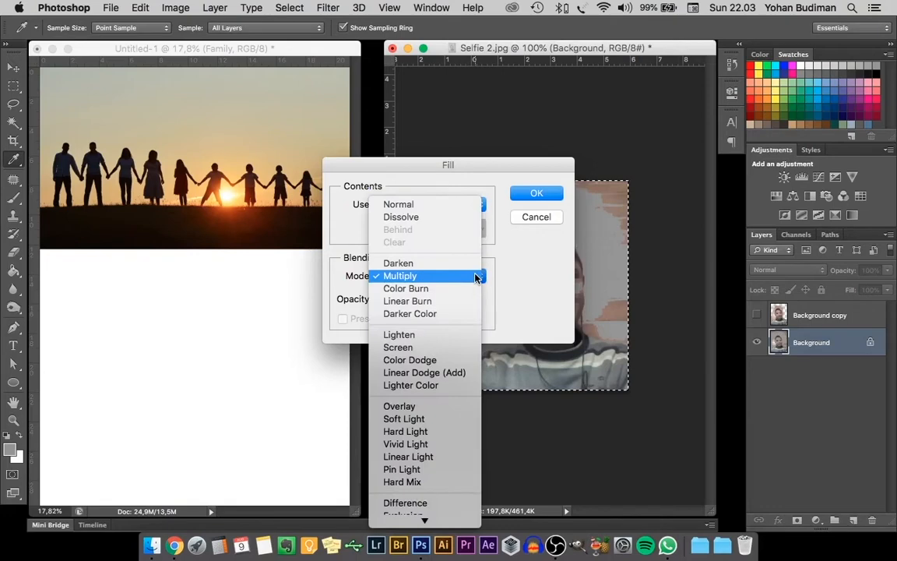
pyautogui.click(456, 208)
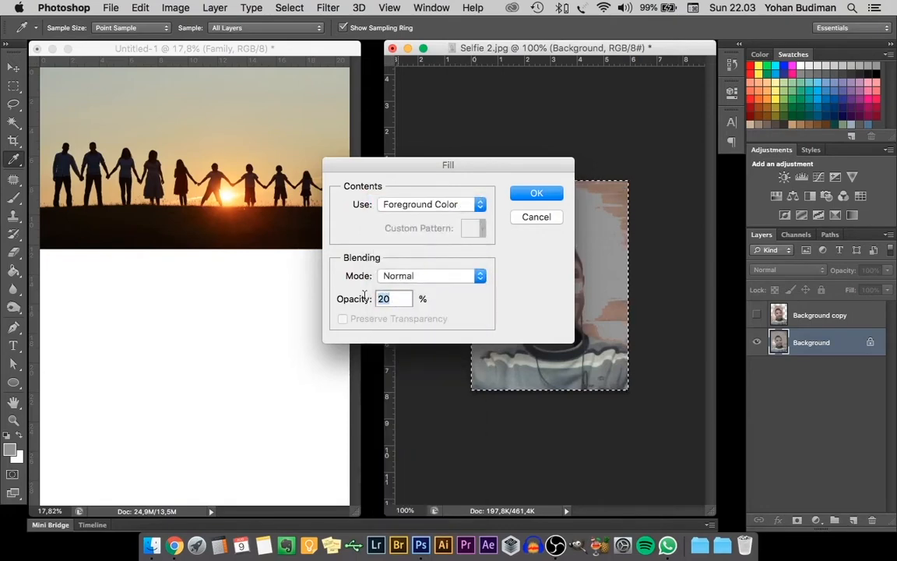
pyautogui.write('100')
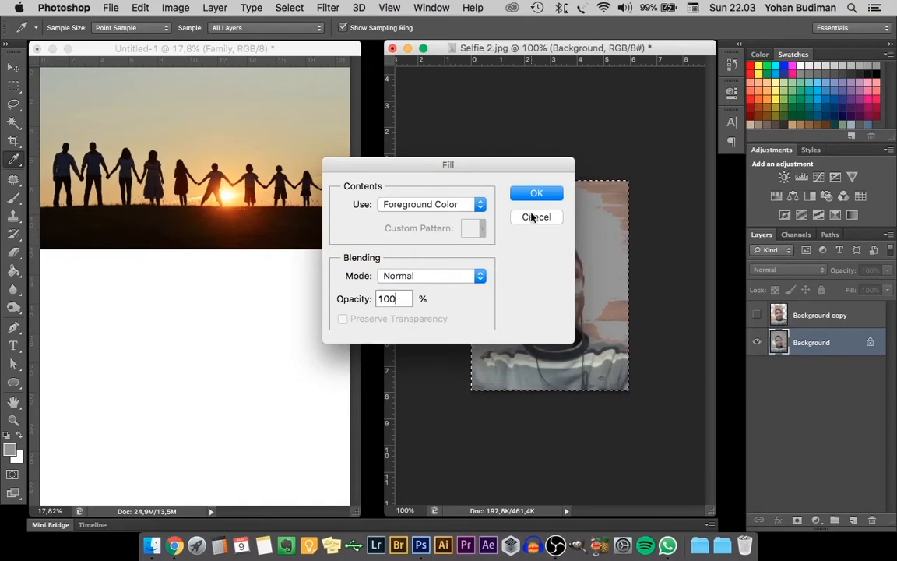
pyautogui.click(536, 193)
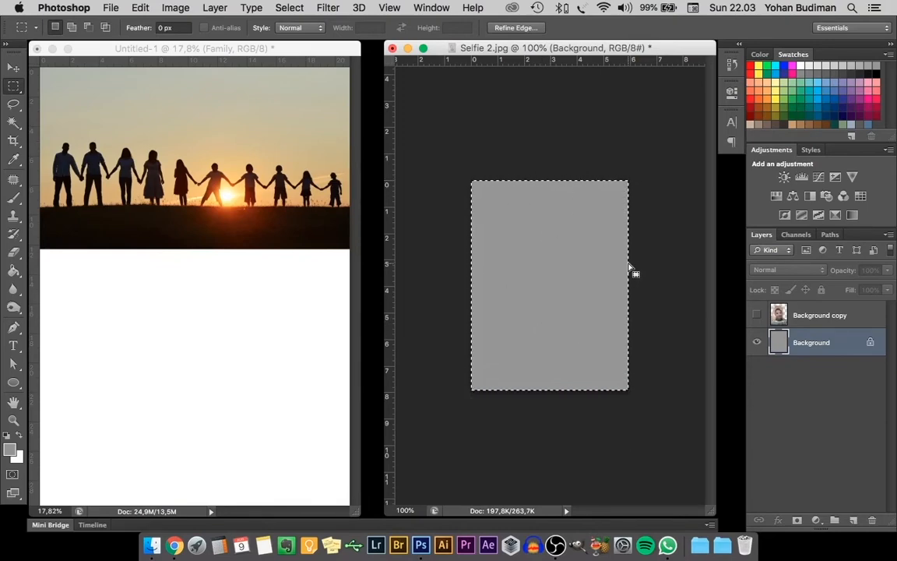
# Clear the selection and switch to the Eraser with the Background copy layer shown again
pyautogui.click(756, 314)
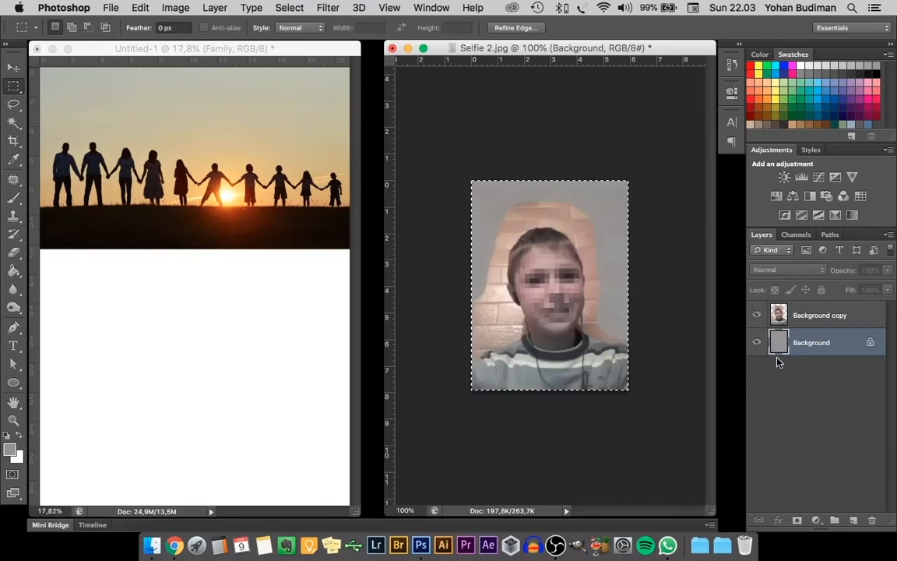
pyautogui.rightClick(608, 262)
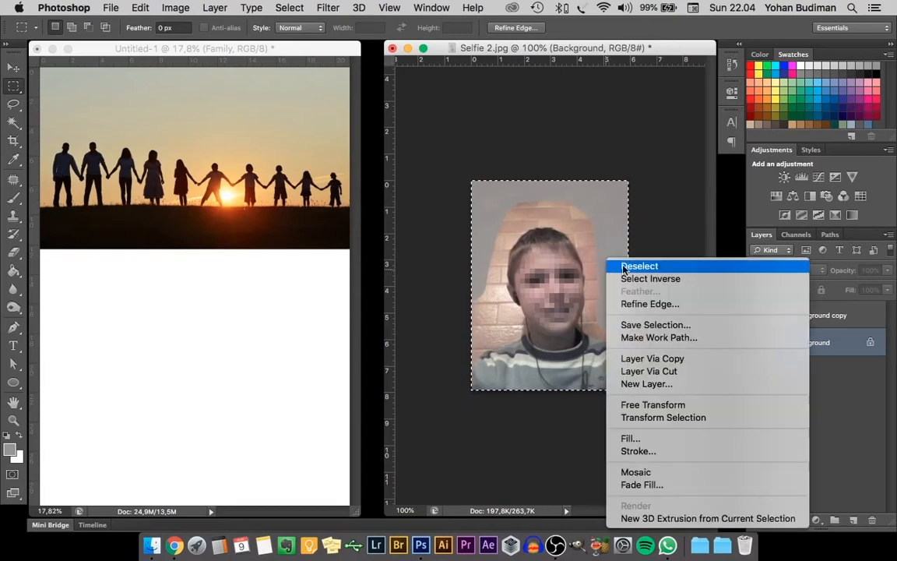
pyautogui.click(624, 267)
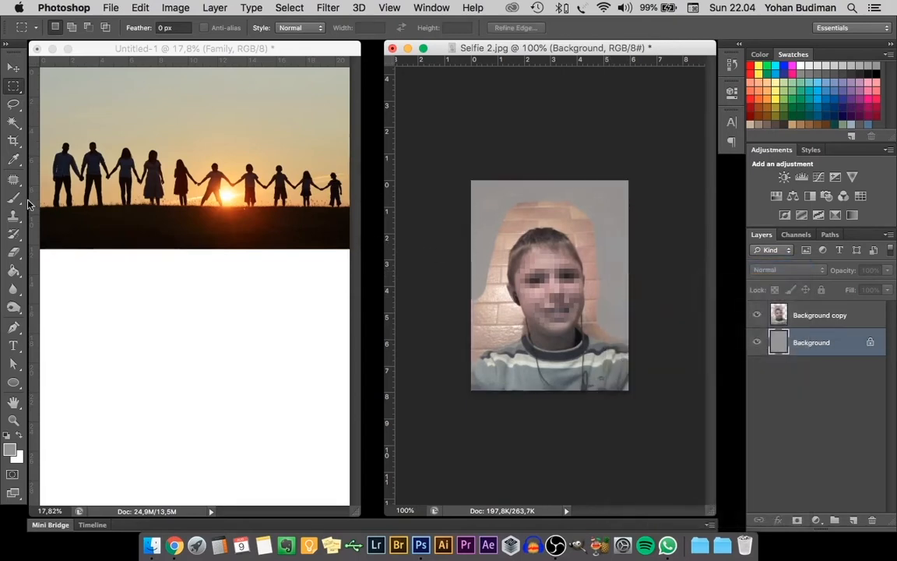
pyautogui.click(13, 252)
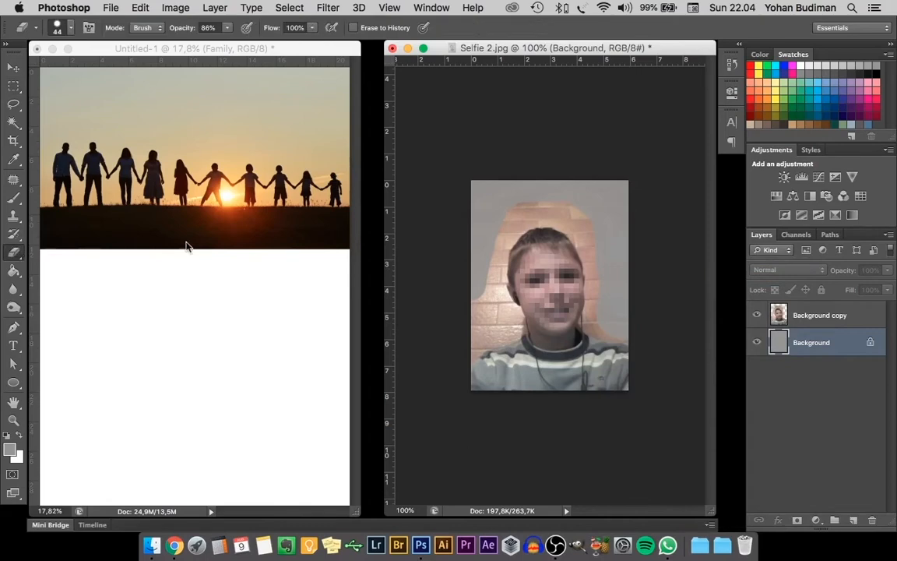
# Step back through the edit history past the fill and marquee selection, and redo everything up to the Deselect state
pyautogui.click(542, 196)
pyautogui.press('super+z')
pyautogui.click(732, 65)
pyautogui.press('super+alt+z')
pyautogui.press('super+alt+z')
pyautogui.press('super+alt+z')
pyautogui.press('super+alt+z')
pyautogui.press('super+alt+z')
pyautogui.press('super+alt+z')
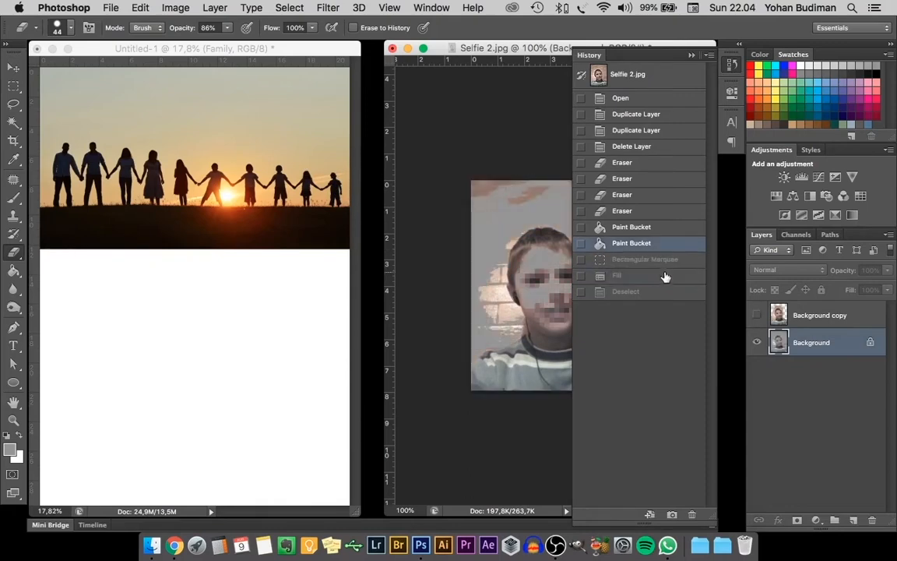
pyautogui.press('super+shift+z')
pyautogui.press('super+shift+z')
pyautogui.press('super+shift+z')
pyautogui.press('super+shift+z')
pyautogui.press('super+shift+z')
pyautogui.press('super+shift+z')
pyautogui.press('super+shift+z')
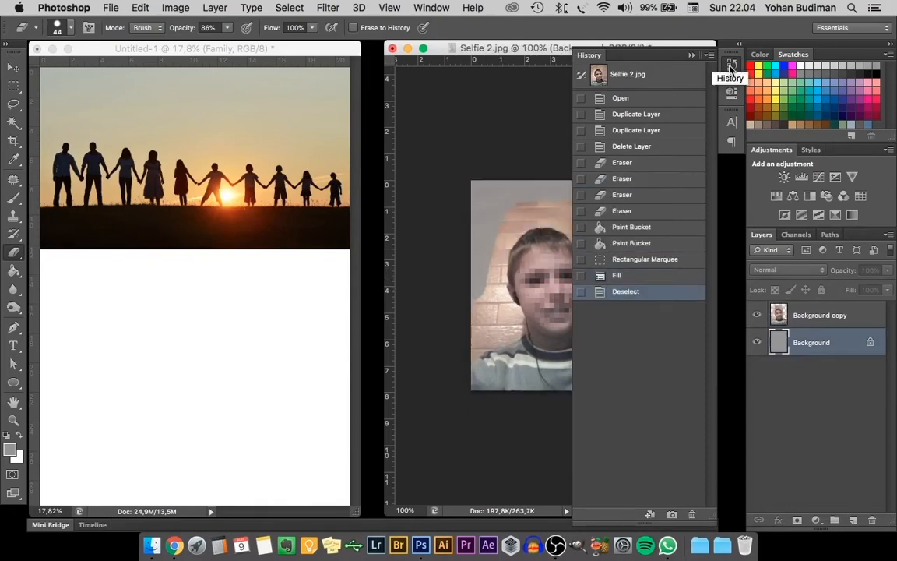
pyautogui.click(731, 65)
# Erase the brick wall around the boy's head on the Background copy layer in Selfie 2.jpg, using the size 44 Eraser
pyautogui.click(803, 323)
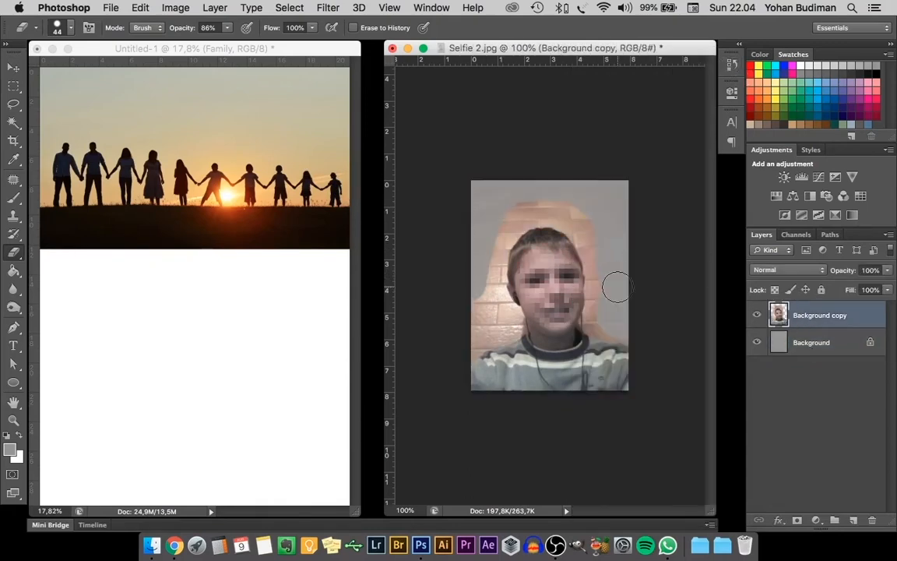
pyautogui.doubleClick(496, 50)
pyautogui.keyDown('super'); pyautogui.click(356, 202); pyautogui.keyUp('super')
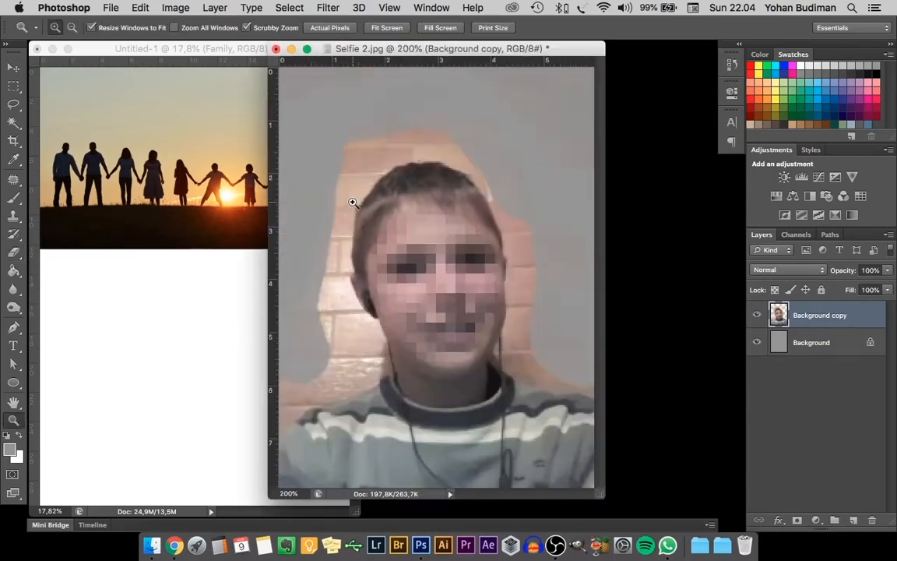
pyautogui.keyDown('super'); pyautogui.click(356, 204); pyautogui.keyUp('super')
pyautogui.moveTo(422, 263)
pyautogui.mouseDown()
pyautogui.moveTo(431, 224)
pyautogui.moveTo(449, 211)
pyautogui.moveTo(449, 270)
pyautogui.mouseUp()
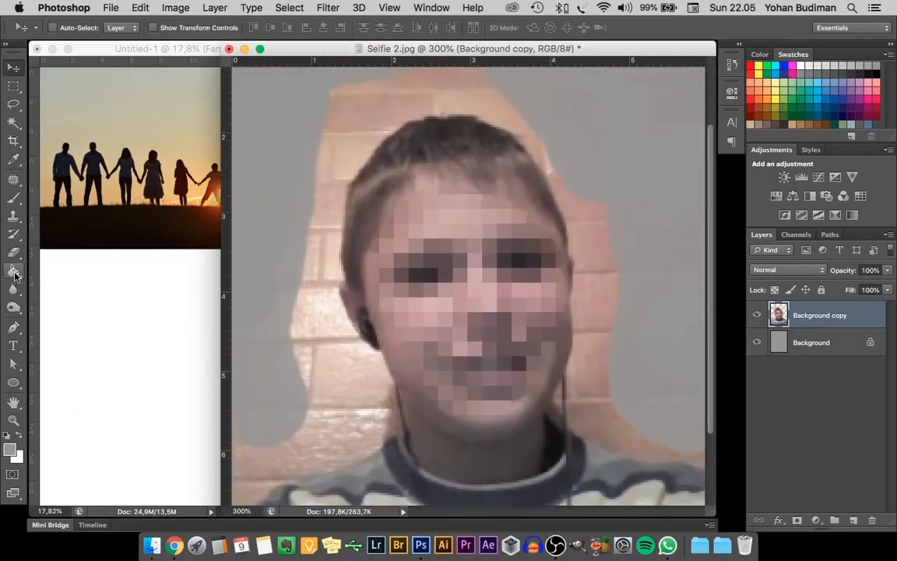
pyautogui.press('e')
pyautogui.moveTo(389, 72); pyautogui.dragTo(282, 222)
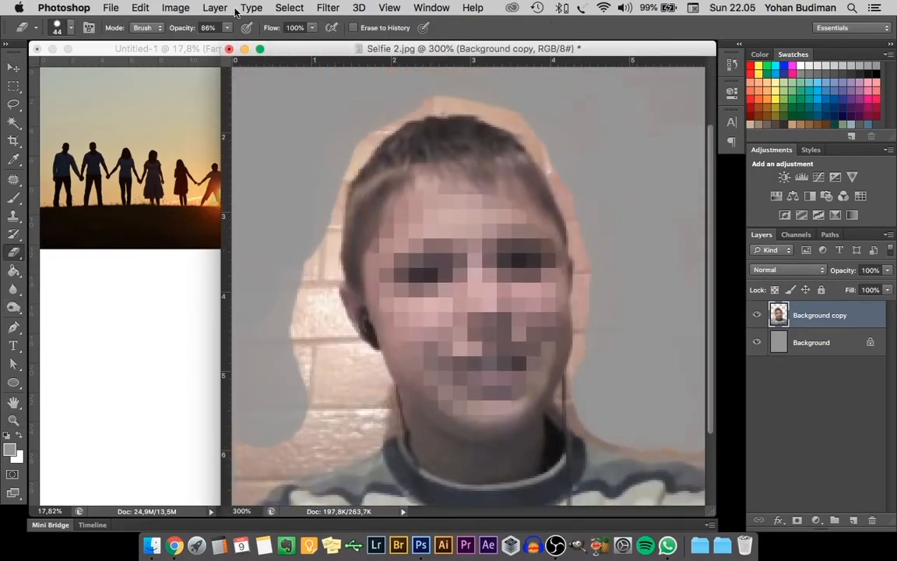
# Set the Eraser to 100% opacity and size 24, and erase the wall closer to the boy's head, neck and shoulder
pyautogui.moveTo(227, 28); pyautogui.dragTo(248, 45)
pyautogui.rightClick(299, 138)
pyautogui.moveTo(341, 169); pyautogui.dragTo(322, 169)
pyautogui.moveTo(298, 143); pyautogui.dragTo(299, 360)
pyautogui.moveTo(242, 466); pyautogui.dragTo(337, 356)
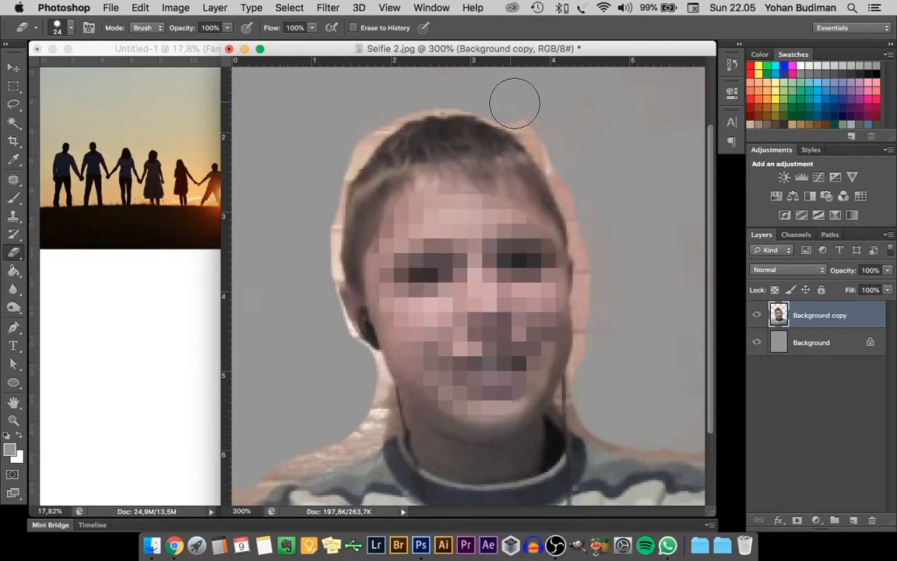
# Erase a stroke across the boy's face and step back one state in the edit history
pyautogui.moveTo(611, 247); pyautogui.dragTo(453, 193)
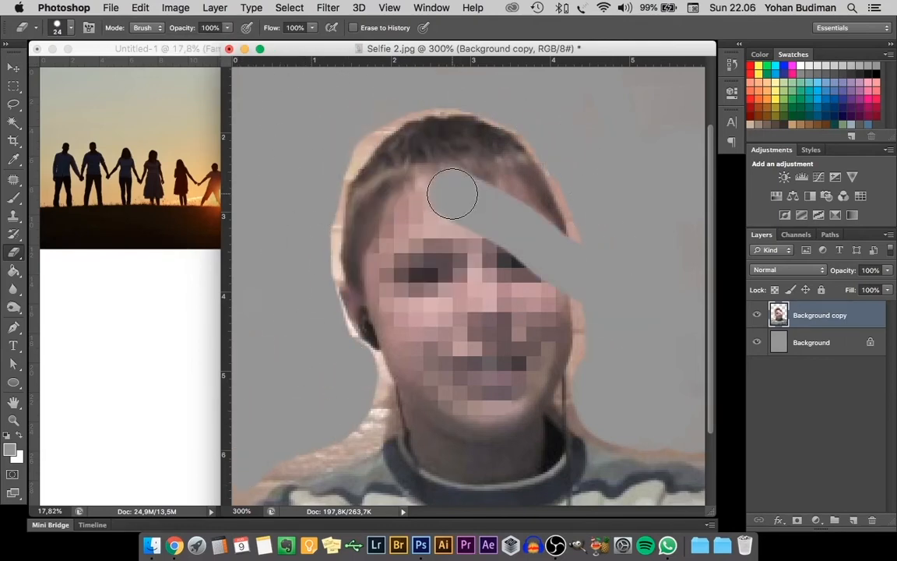
pyautogui.click(730, 71)
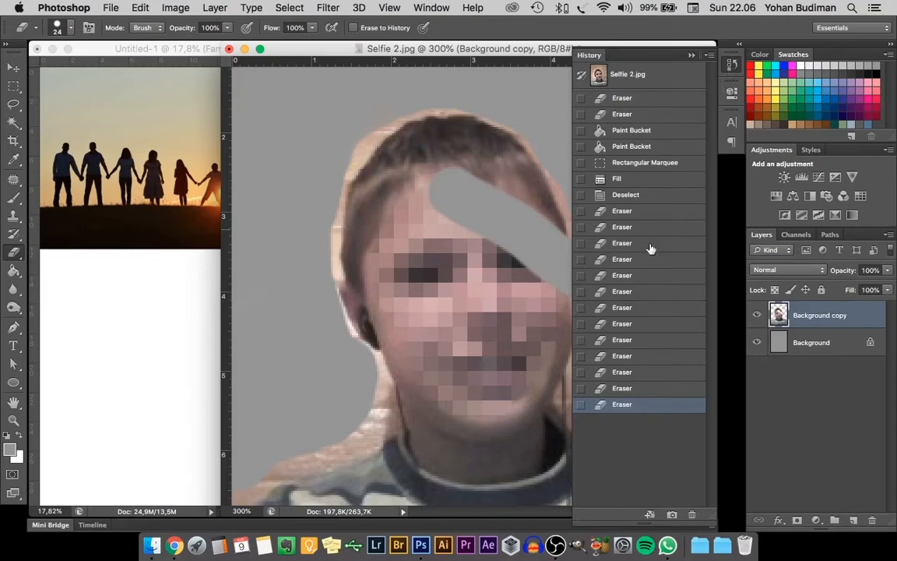
pyautogui.click(622, 389)
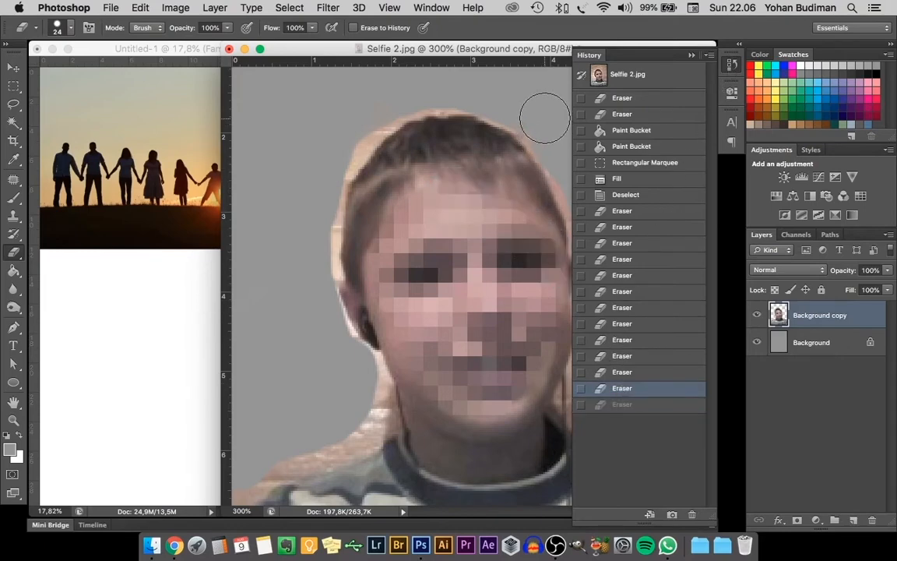
# Touch up the wall remnant beside the boy's hair with the Eraser and collapse the edit history
pyautogui.moveTo(545, 115); pyautogui.dragTo(547, 109)
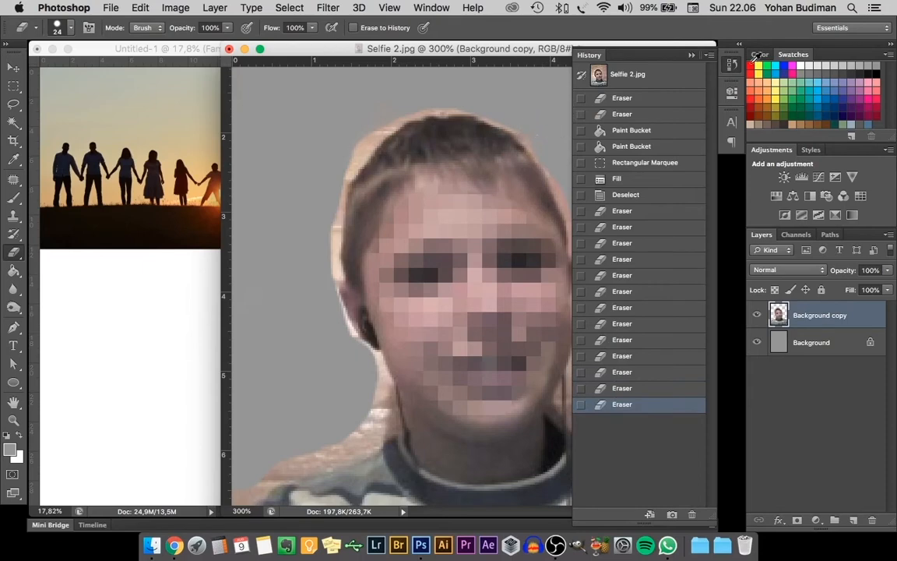
pyautogui.click(691, 55)
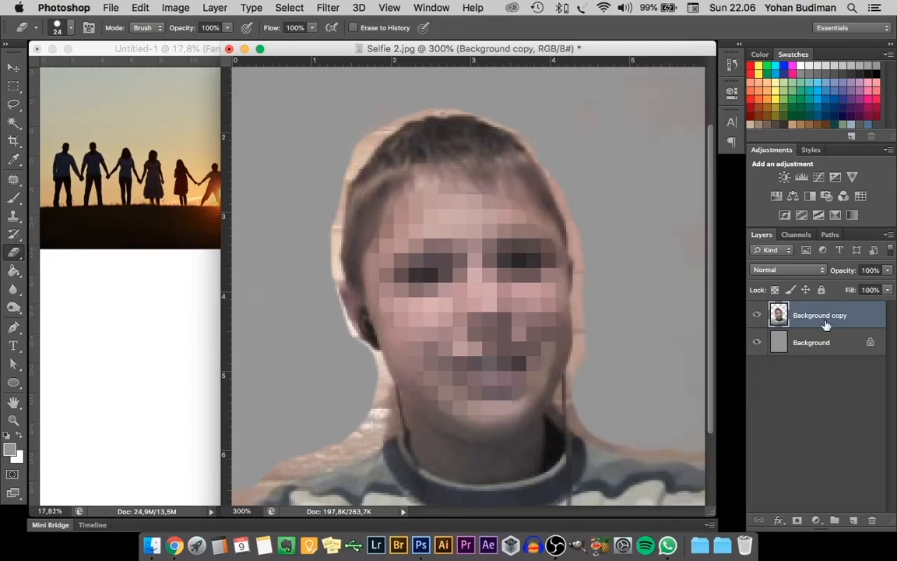
pyautogui.press('super+0')
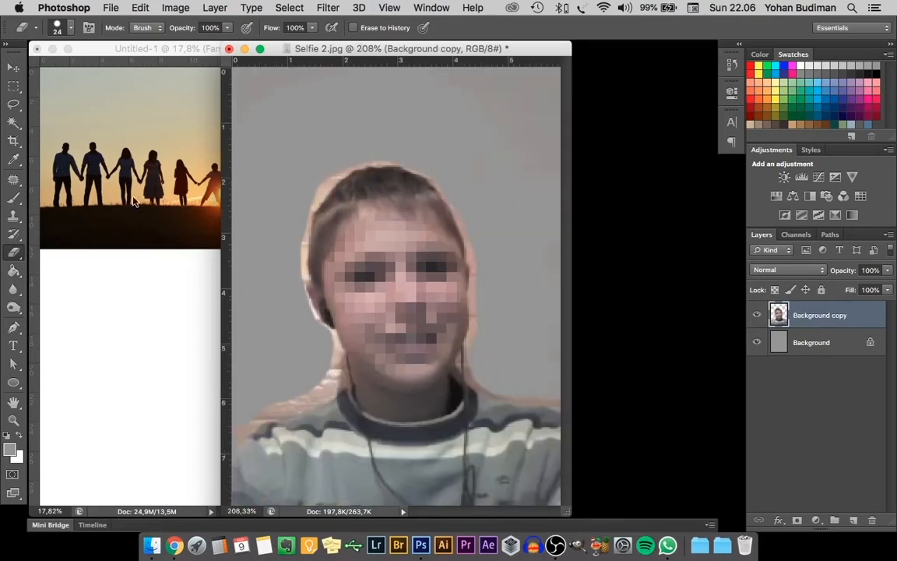
# Copy the boy's cutout layer into Untitled-1 with the Move tool and place it just below the family photo, near the page's left edge
pyautogui.click(14, 69)
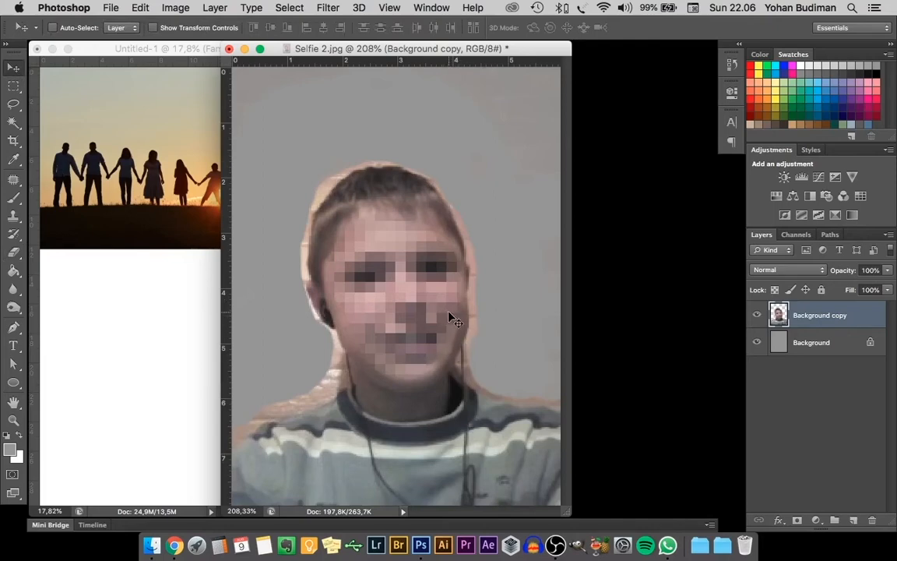
pyautogui.moveTo(427, 314); pyautogui.dragTo(181, 259)
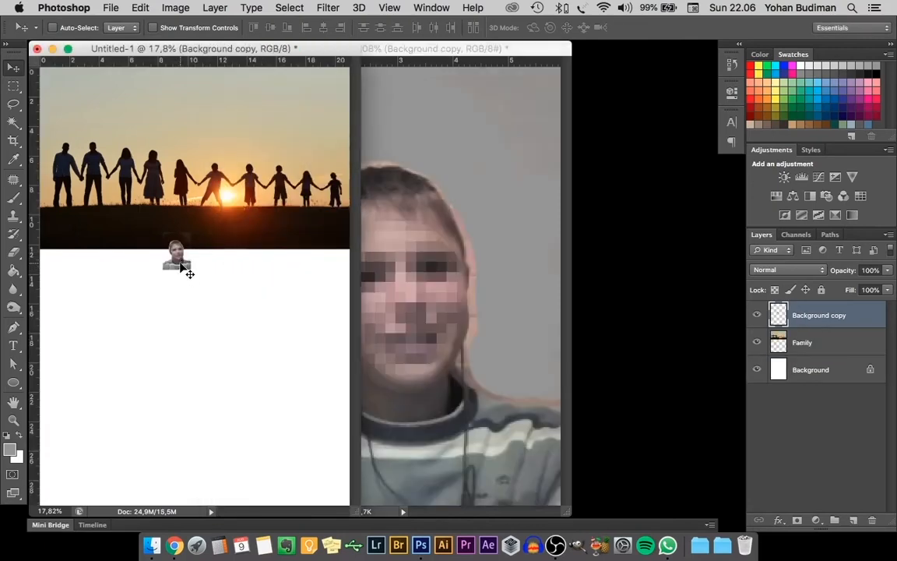
pyautogui.moveTo(117, 266); pyautogui.dragTo(90, 280)
# Scale the boy's cutout layer to about 402% in width and height with the Scale transform
pyautogui.click(112, 9)
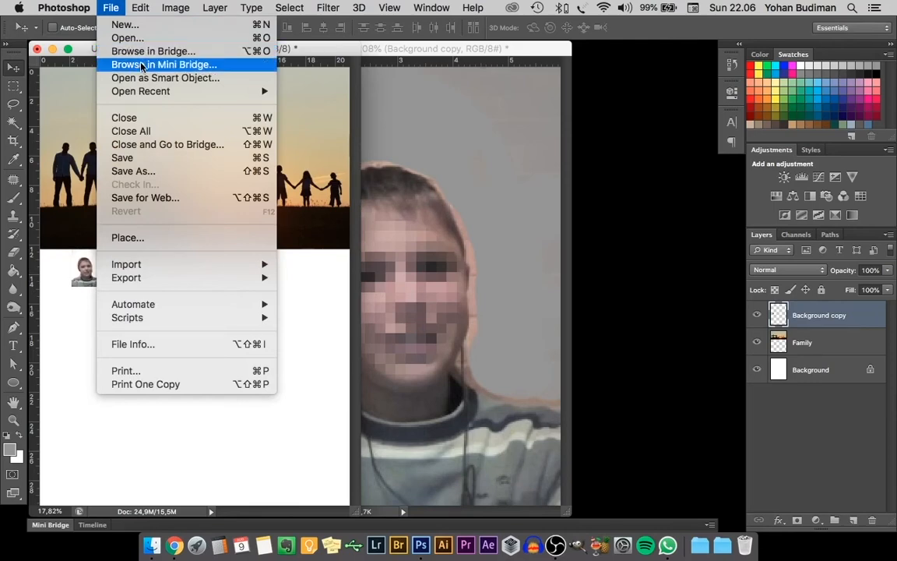
pyautogui.moveTo(184, 6)
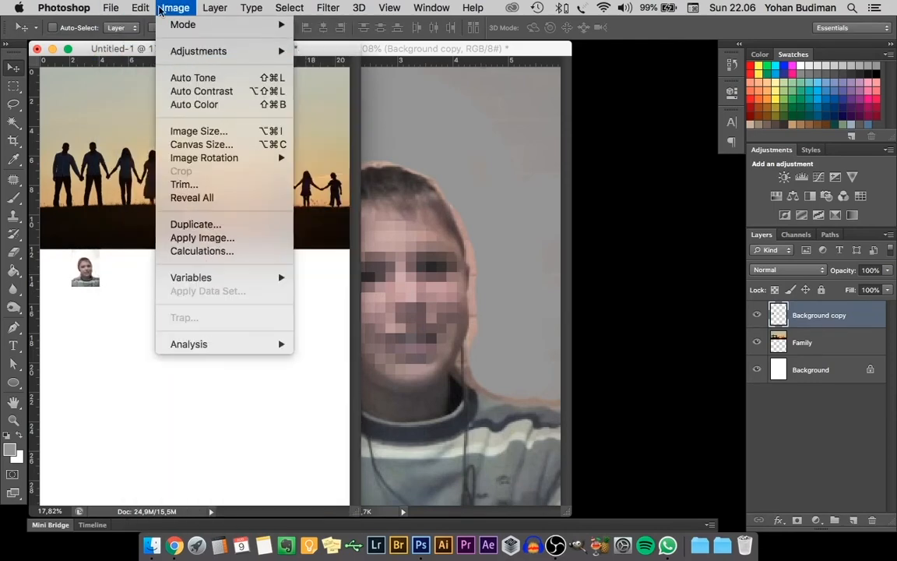
pyautogui.moveTo(139, 10)
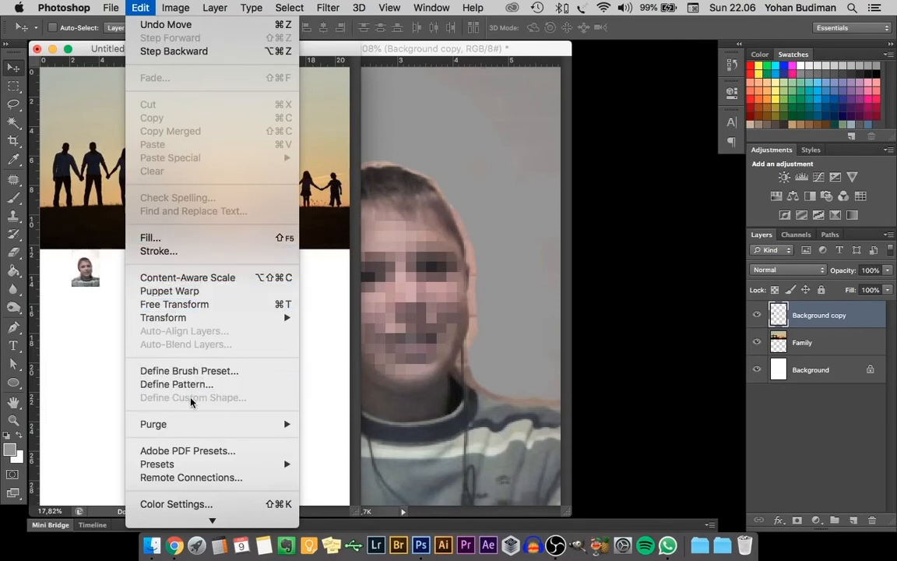
pyautogui.moveTo(229, 323)
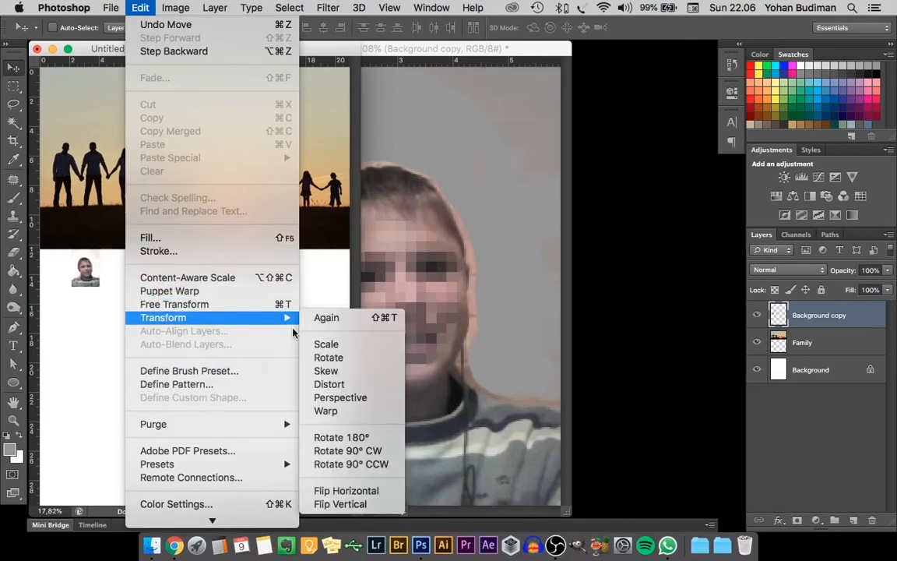
pyautogui.click(332, 345)
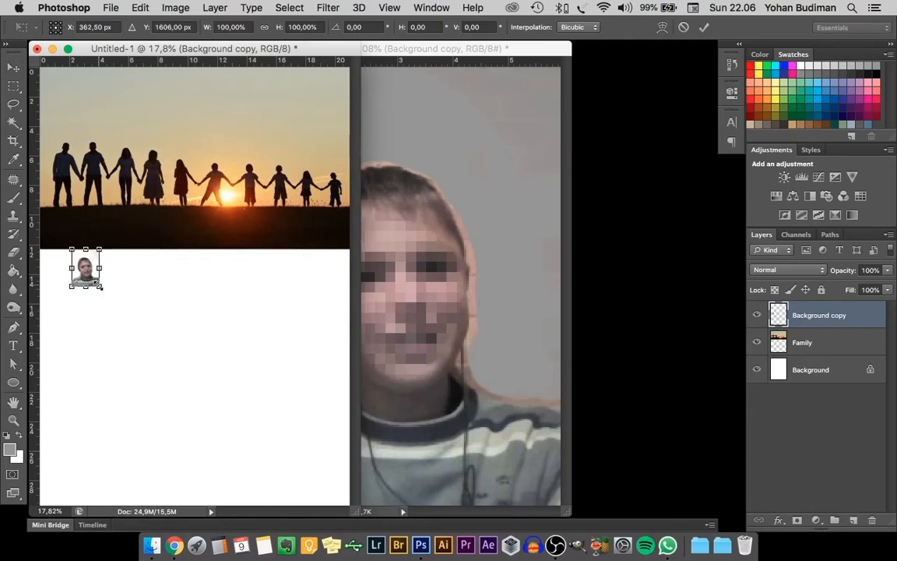
pyautogui.moveTo(98, 286); pyautogui.dragTo(206, 380)
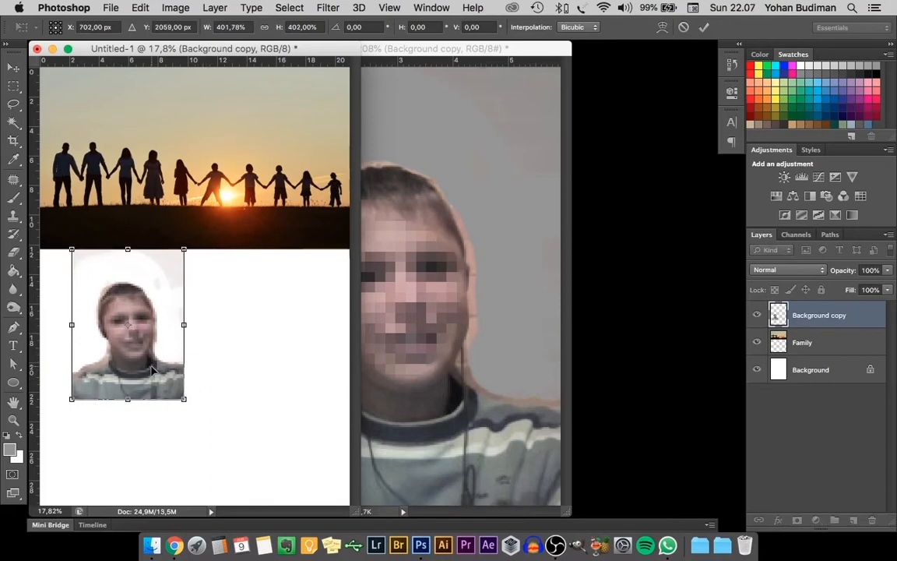
pyautogui.press('Return')
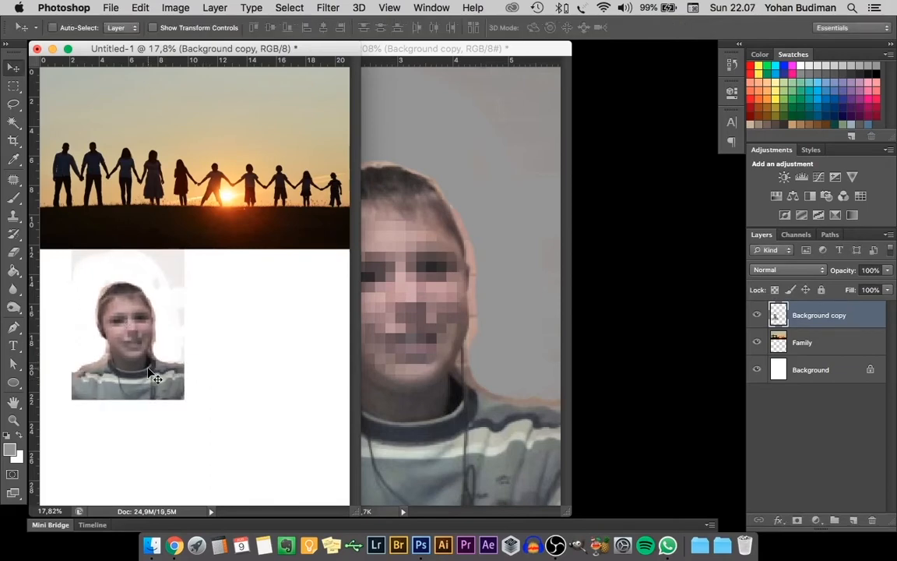
# Erase the pale background remnants around the boy's cutout with the size 148 Eraser and move the cutout to the page's lower-left corner
pyautogui.moveTo(115, 296); pyautogui.dragTo(136, 361)
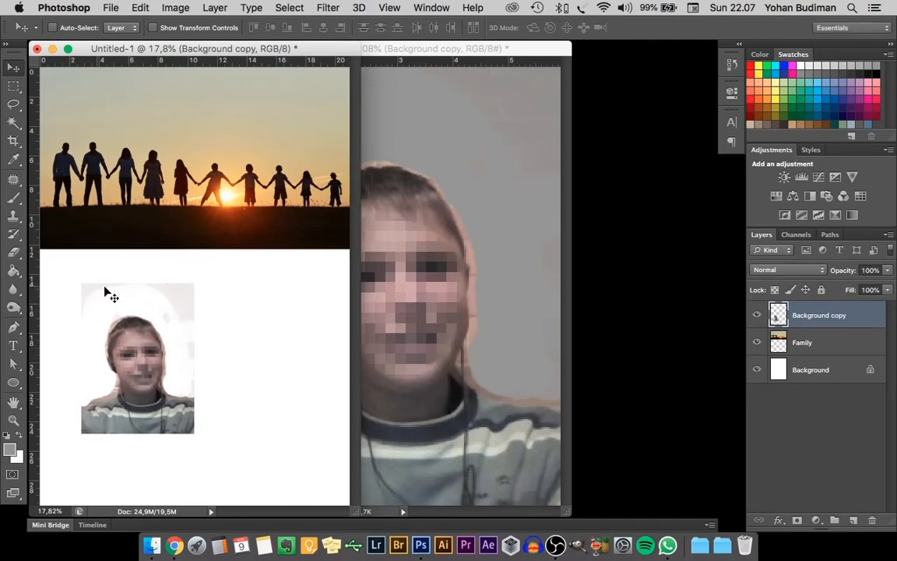
pyautogui.press('e')
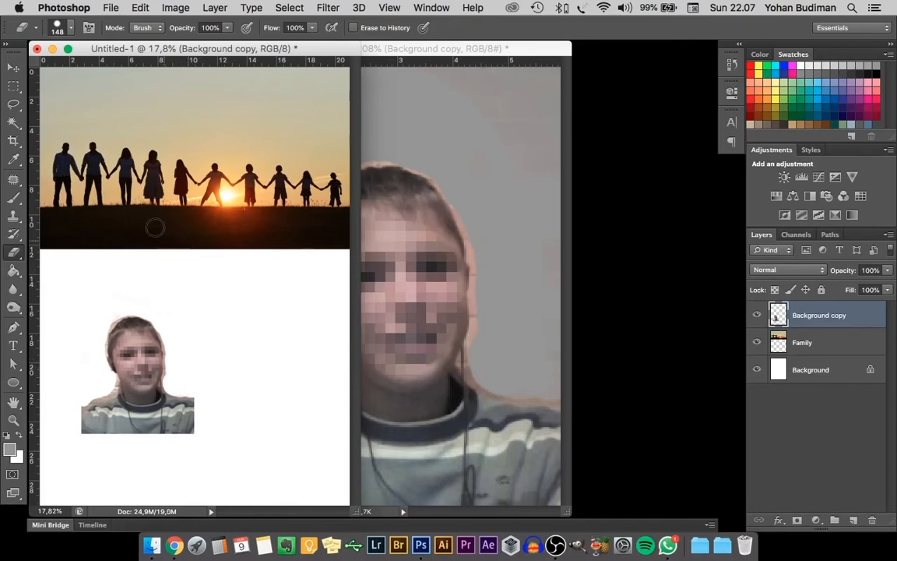
pyautogui.click(14, 67)
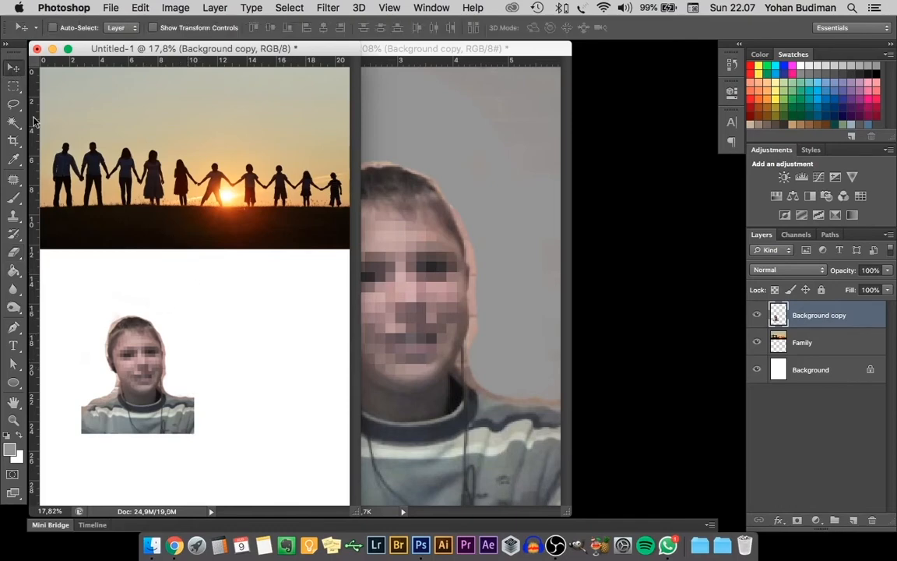
pyautogui.moveTo(160, 391); pyautogui.dragTo(130, 449)
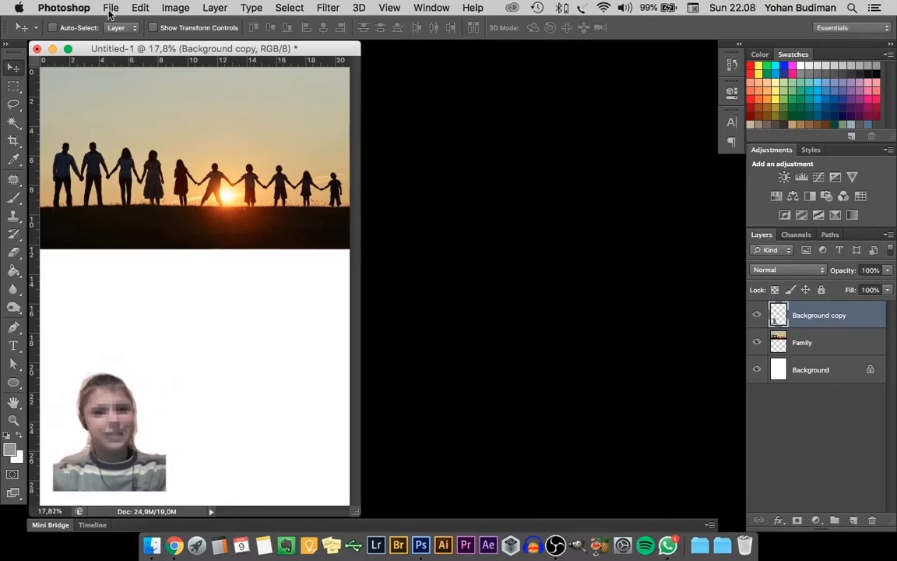
# Open Camping1.jpeg from the P5 Material folder and detach it into its own floating window
pyautogui.click(111, 9)
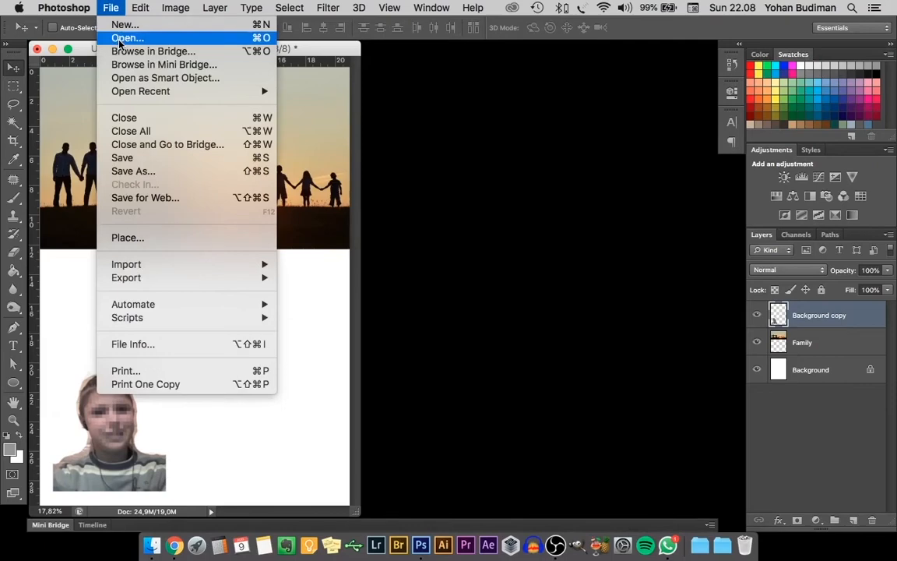
pyautogui.click(120, 39)
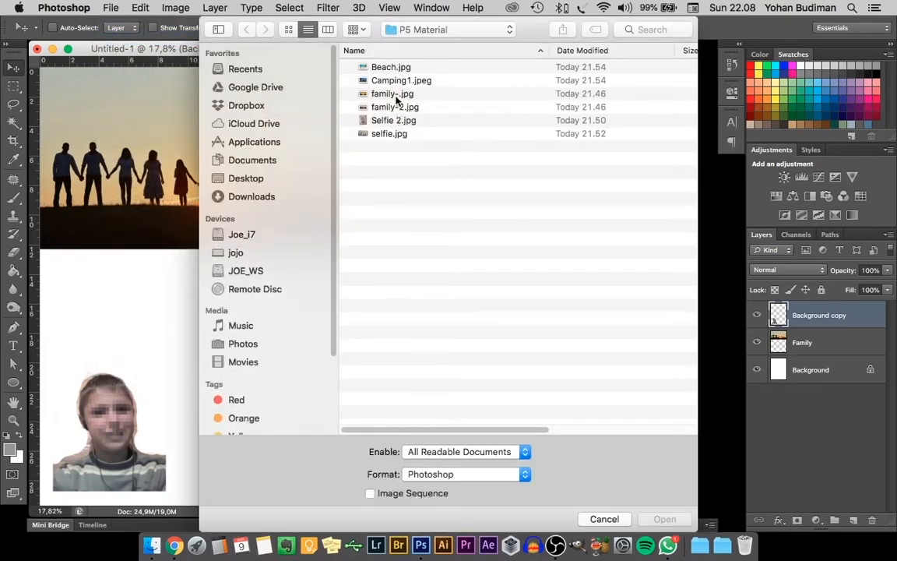
pyautogui.click(397, 81)
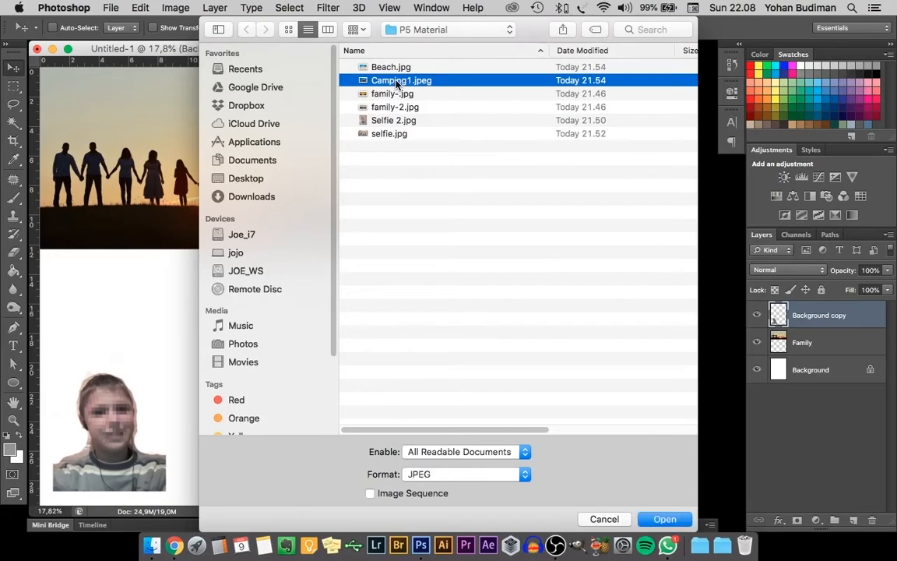
pyautogui.click(663, 515)
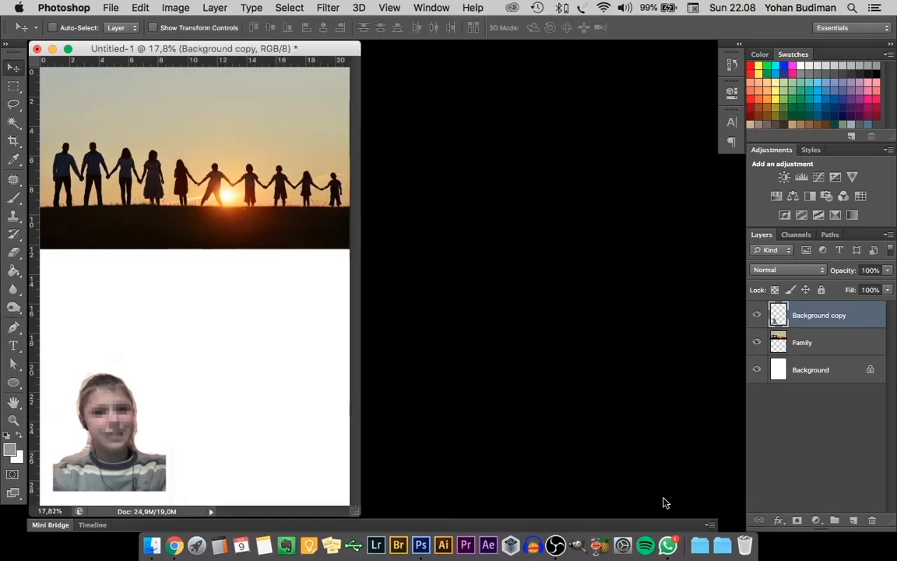
pyautogui.press('super+0')
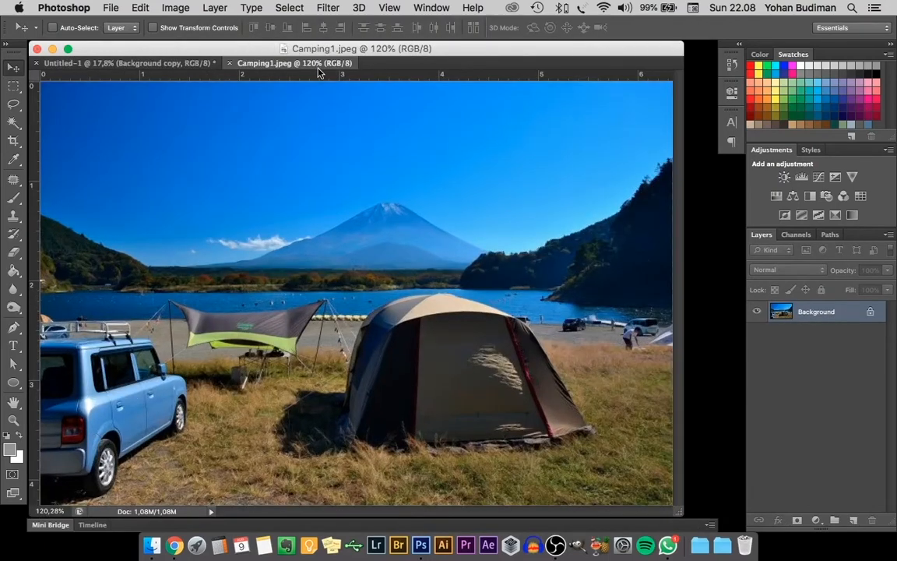
pyautogui.moveTo(317, 69); pyautogui.dragTo(347, 125)
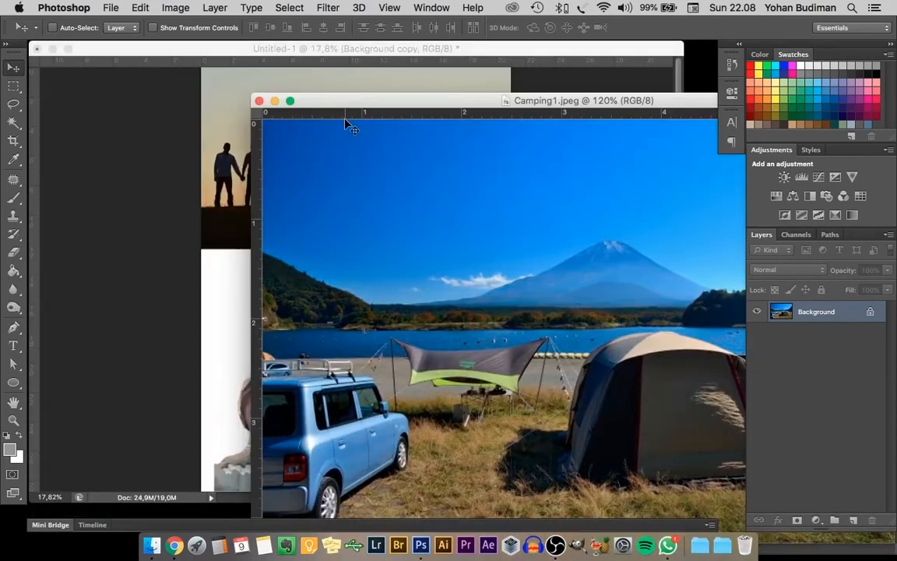
# Copy the camping photo into Untitled-1, place it below the family photo near the page's right edge, and close Camping1.jpeg
pyautogui.press('super+minus')
pyautogui.press('super+minus')
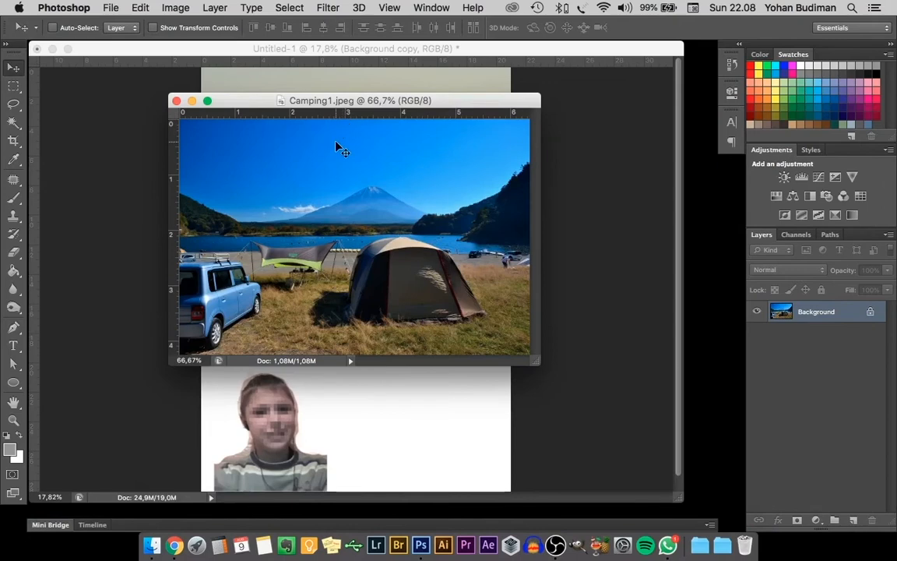
pyautogui.moveTo(360, 103); pyautogui.dragTo(523, 89)
pyautogui.moveTo(503, 193); pyautogui.dragTo(438, 293)
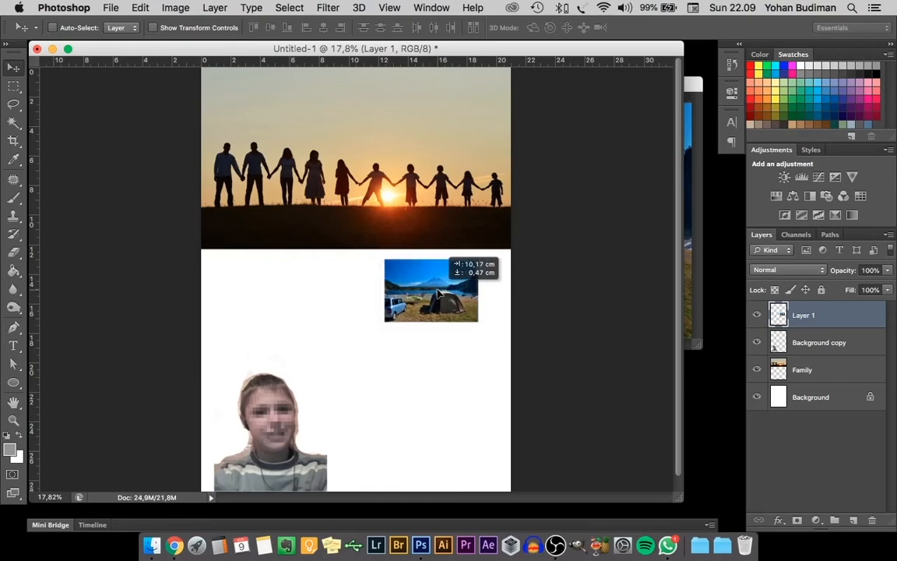
pyautogui.moveTo(438, 293); pyautogui.dragTo(459, 292)
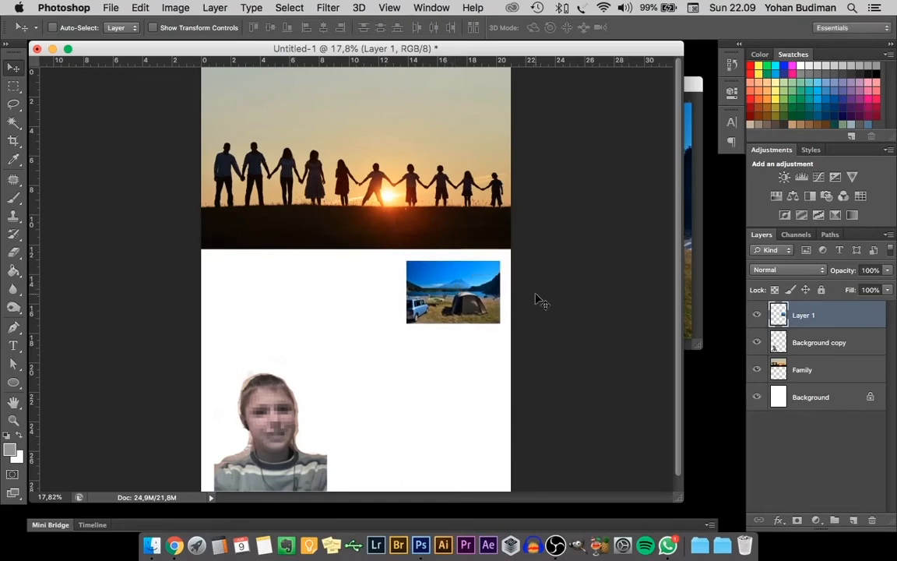
pyautogui.click(689, 251)
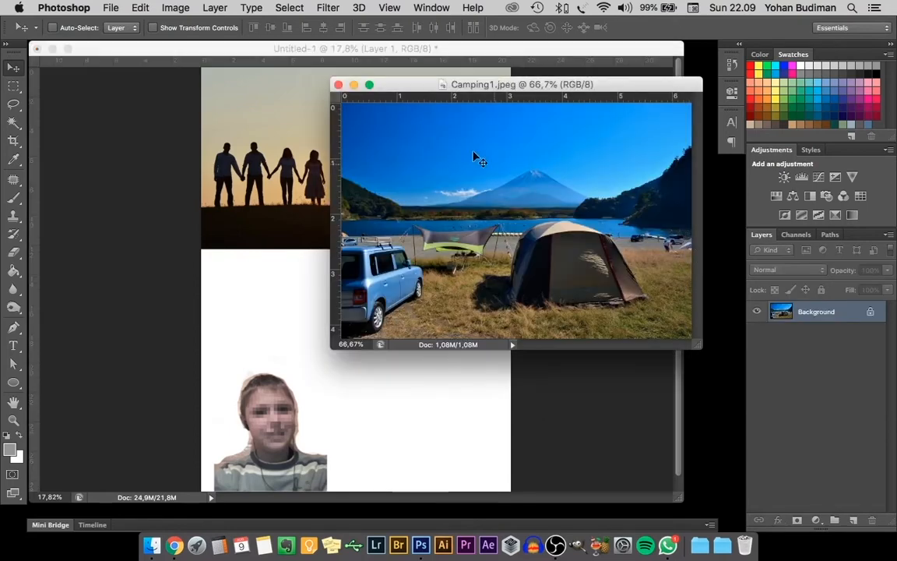
pyautogui.click(338, 84)
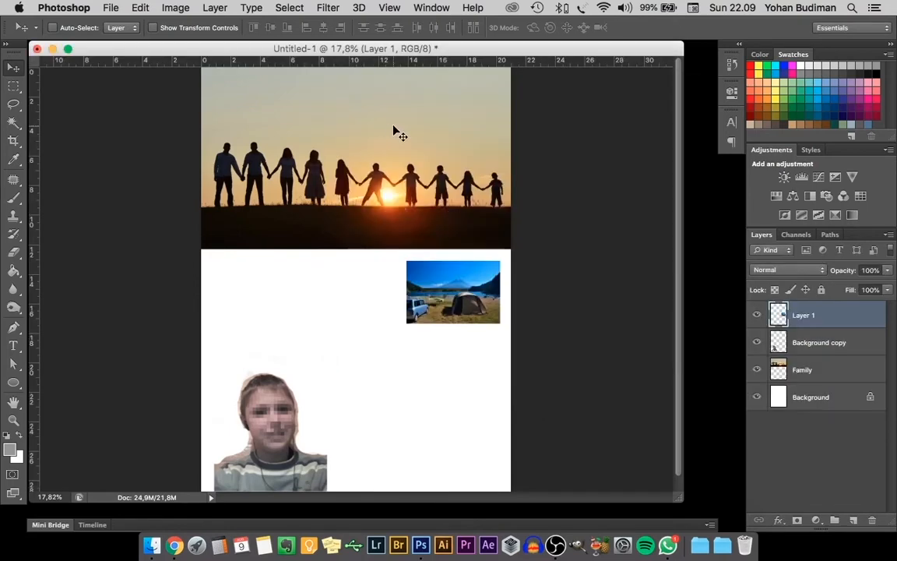
# Open Beach.jpg from the P5 Material folder and copy the beach photo into Untitled-1, placing it below the camping photo
pyautogui.click(110, 8)
pyautogui.click(115, 39)
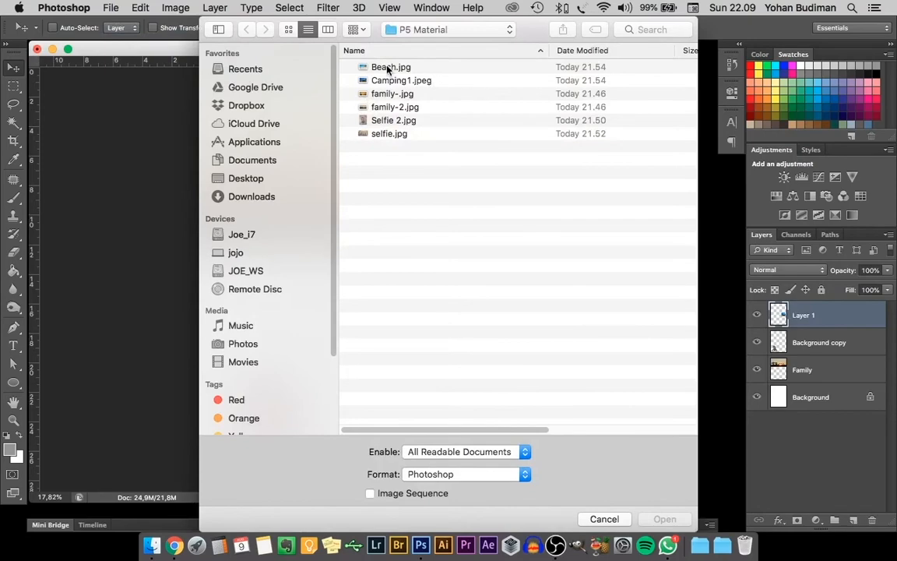
pyautogui.click(388, 69)
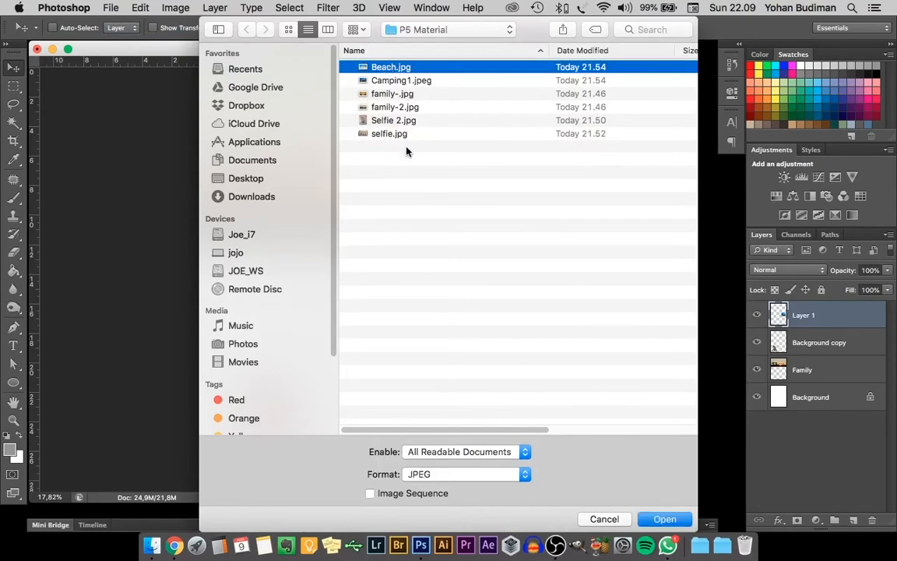
pyautogui.click(663, 519)
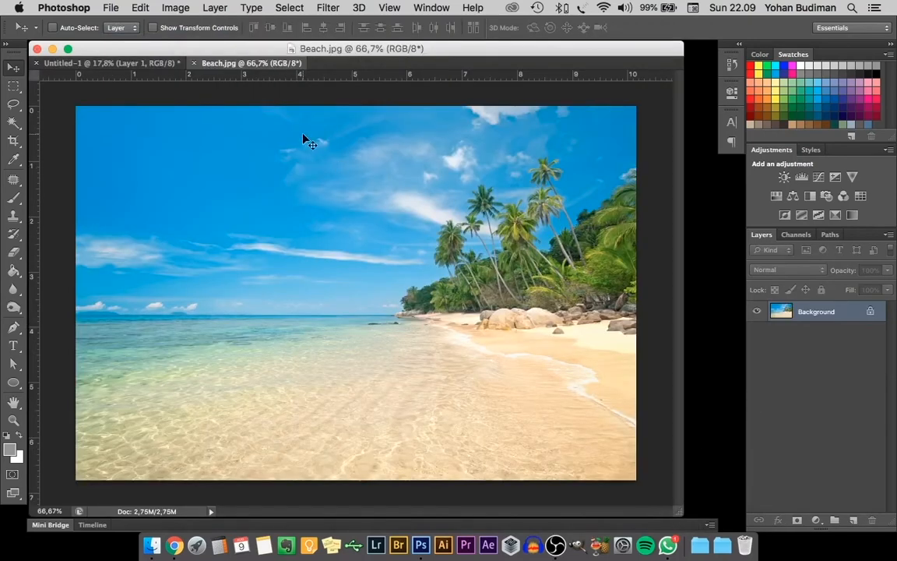
pyautogui.moveTo(244, 66); pyautogui.dragTo(403, 164)
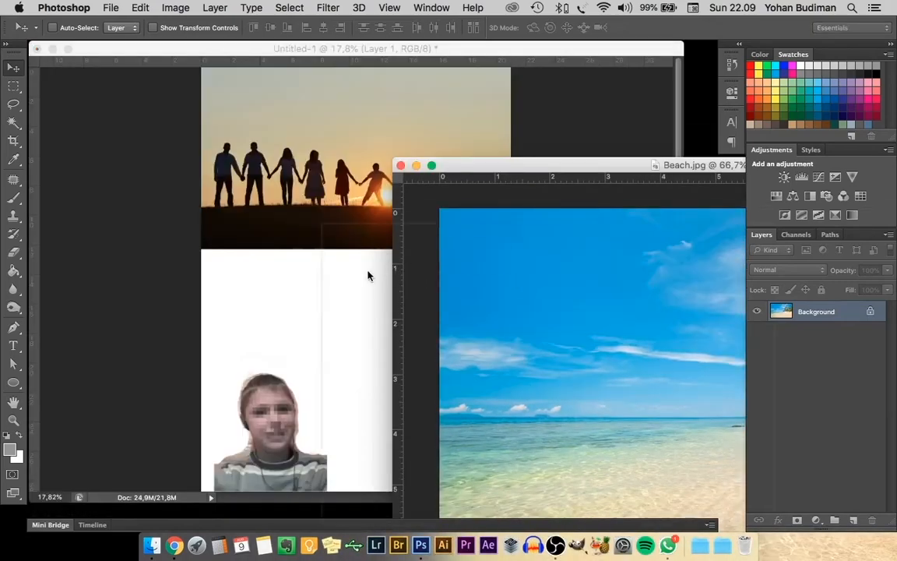
pyautogui.click(296, 279)
pyautogui.moveTo(293, 274); pyautogui.dragTo(415, 363)
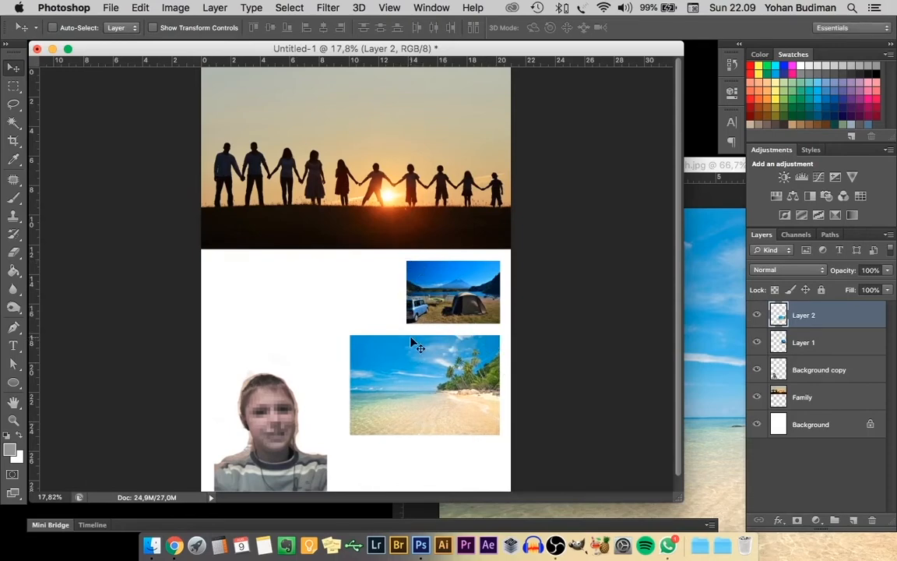
# Rename the camping photo's layer to Camping and the beach photo's layer to Beach
pyautogui.doubleClick(804, 342)
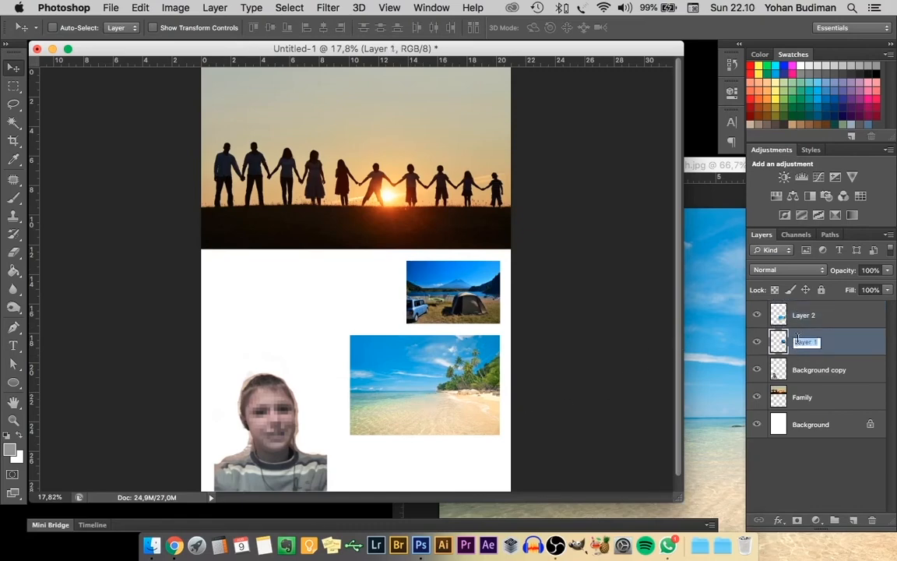
pyautogui.write('Camping')
pyautogui.click(806, 322)
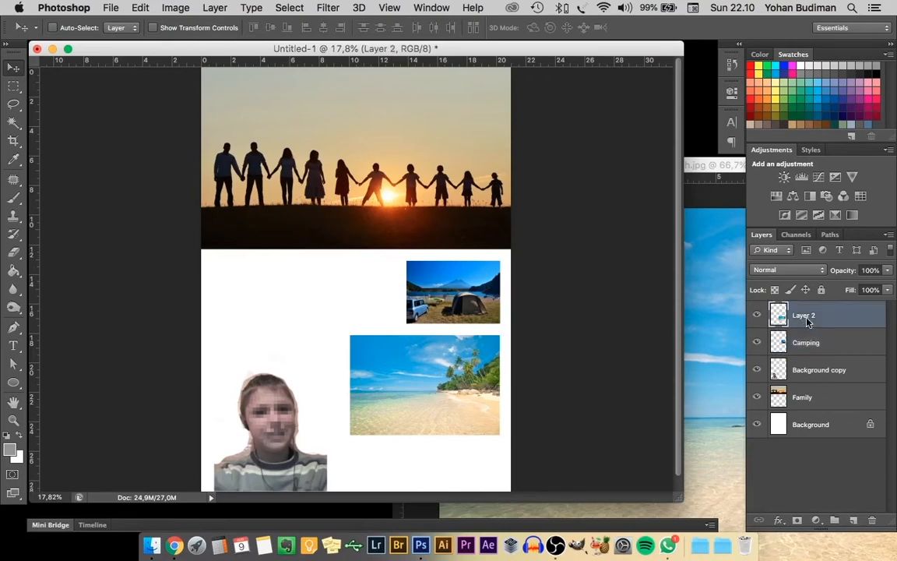
pyautogui.doubleClick(806, 316)
pyautogui.write('Beach')
pyautogui.press('Return')
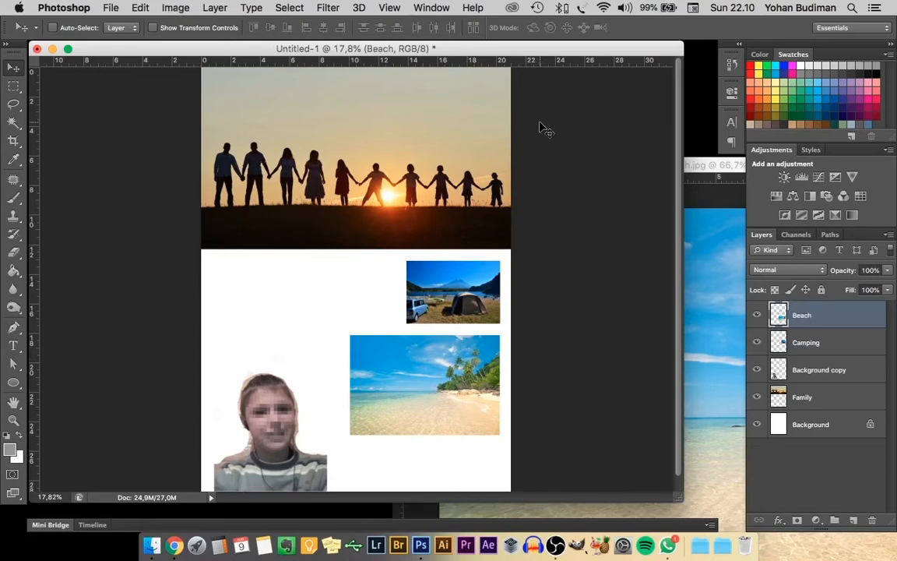
# Scale the Beach layer to about 62% in width and height and align it directly under the camping photo
pyautogui.click(165, 9)
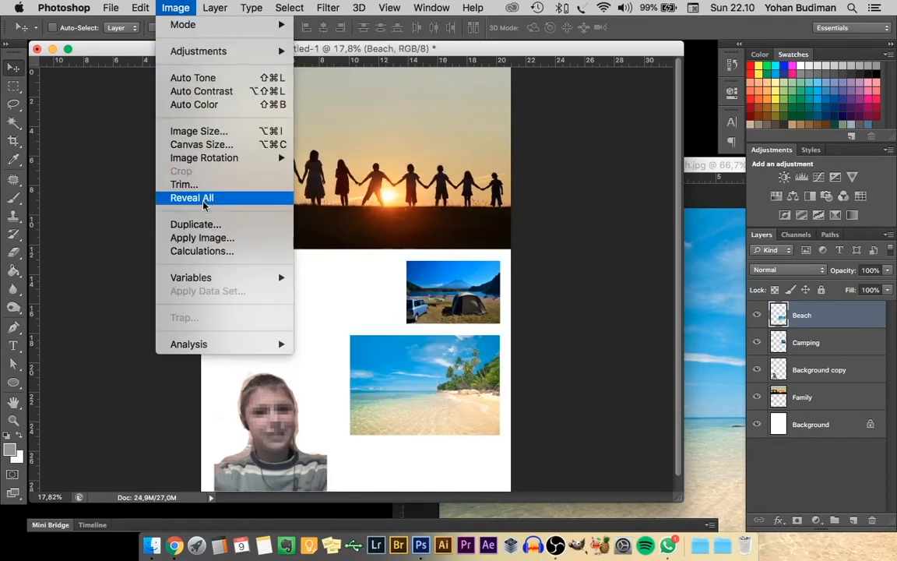
pyautogui.moveTo(209, 162)
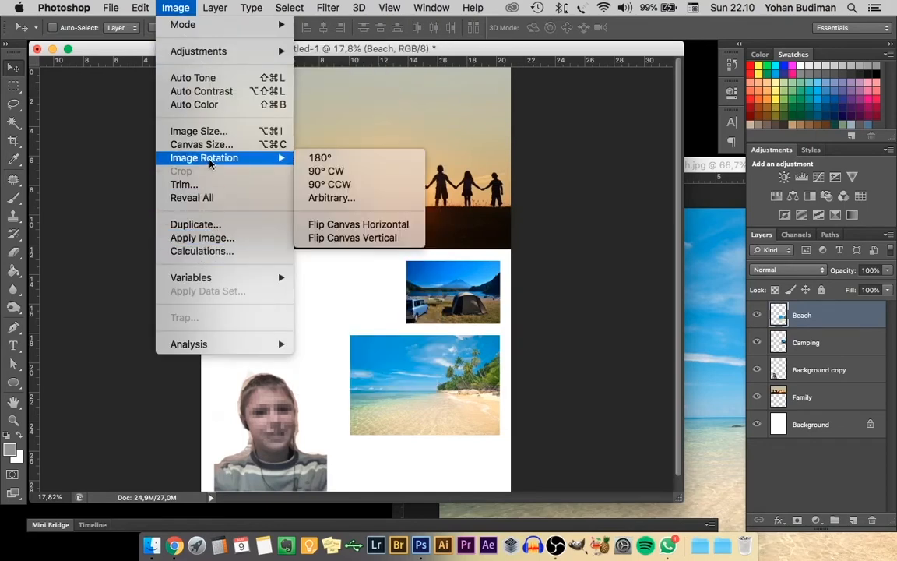
pyautogui.moveTo(143, 9)
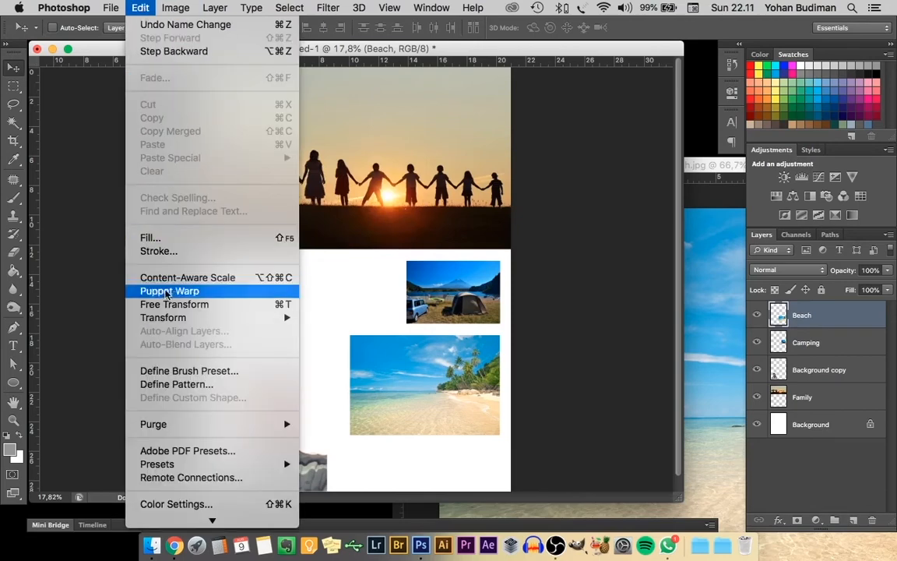
pyautogui.moveTo(168, 316)
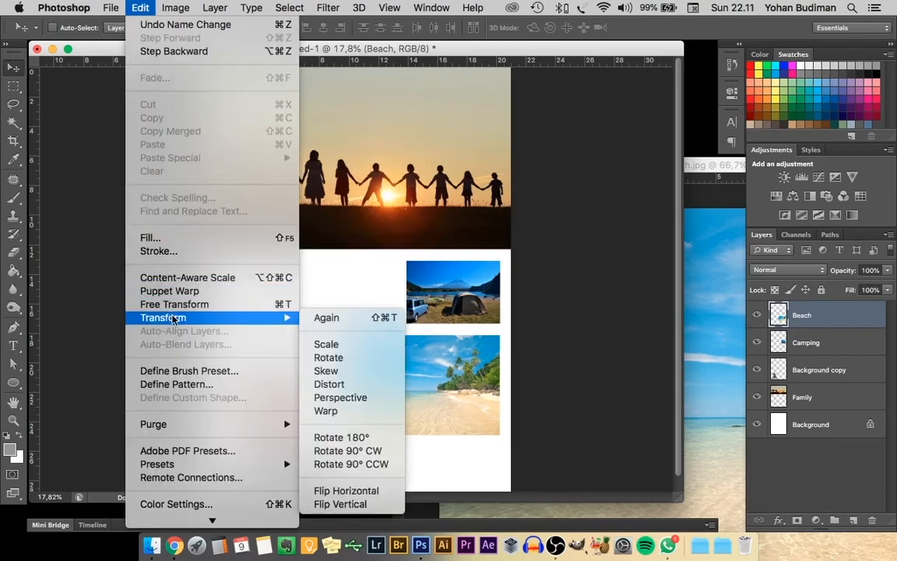
pyautogui.click(327, 344)
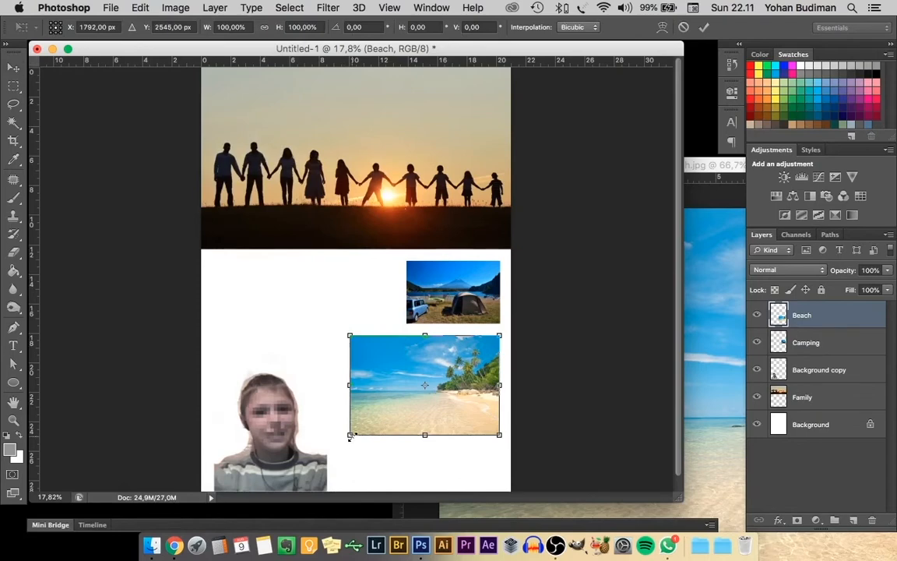
pyautogui.moveTo(349, 437); pyautogui.dragTo(405, 396)
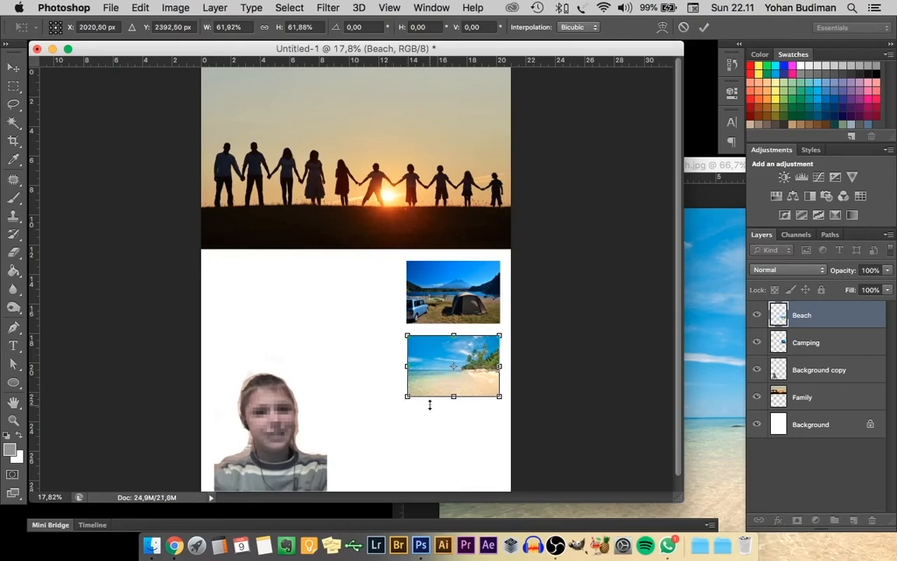
pyautogui.press('Return')
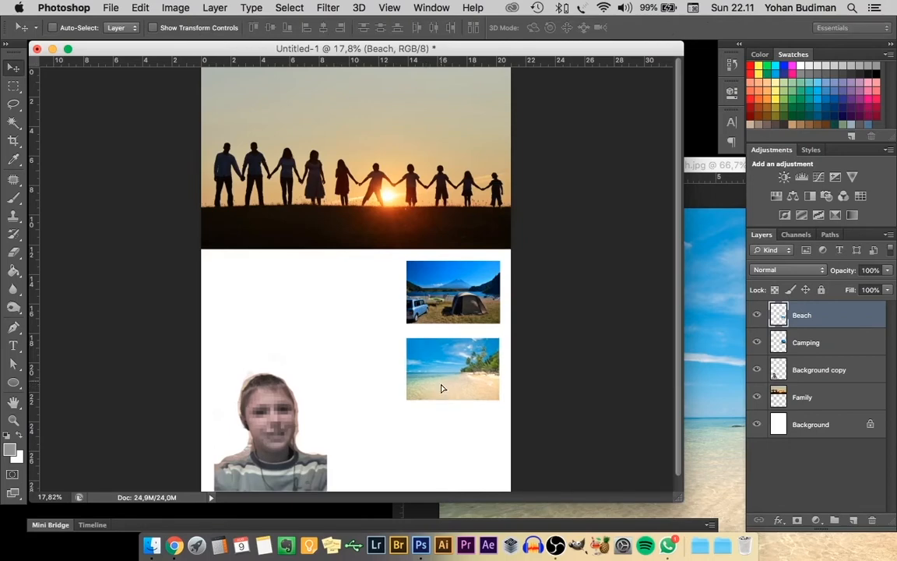
pyautogui.moveTo(441, 384); pyautogui.dragTo(442, 385)
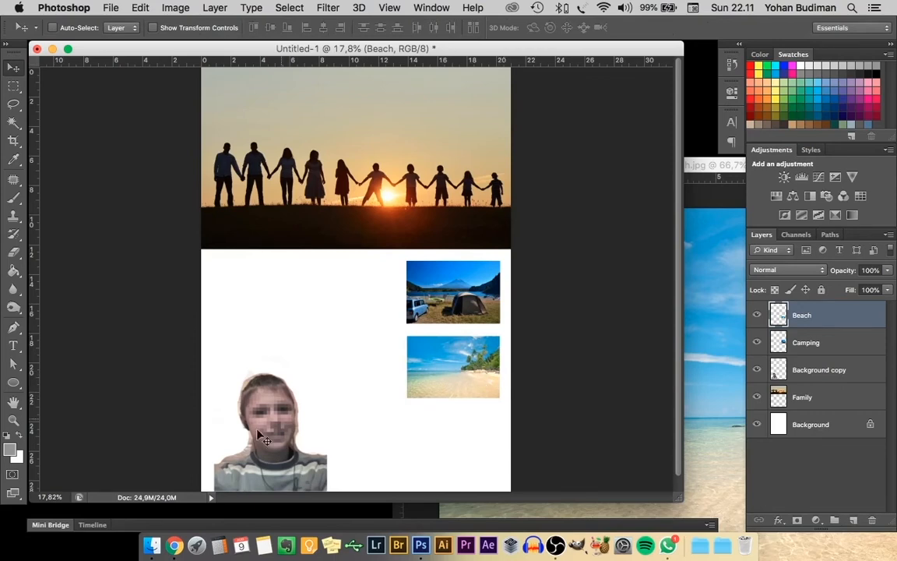
# Scale the boy's cutout layer to about 64.6% in width and height and move it back to the page's lower-left corner
pyautogui.scroll(-2, 321, 431)
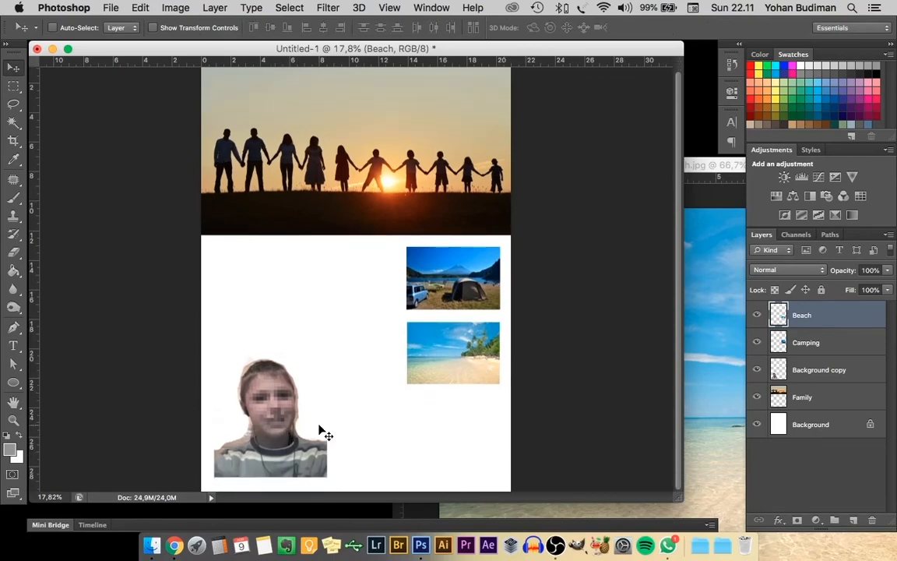
pyautogui.keyDown('super'); pyautogui.click(301, 399); pyautogui.keyUp('super')
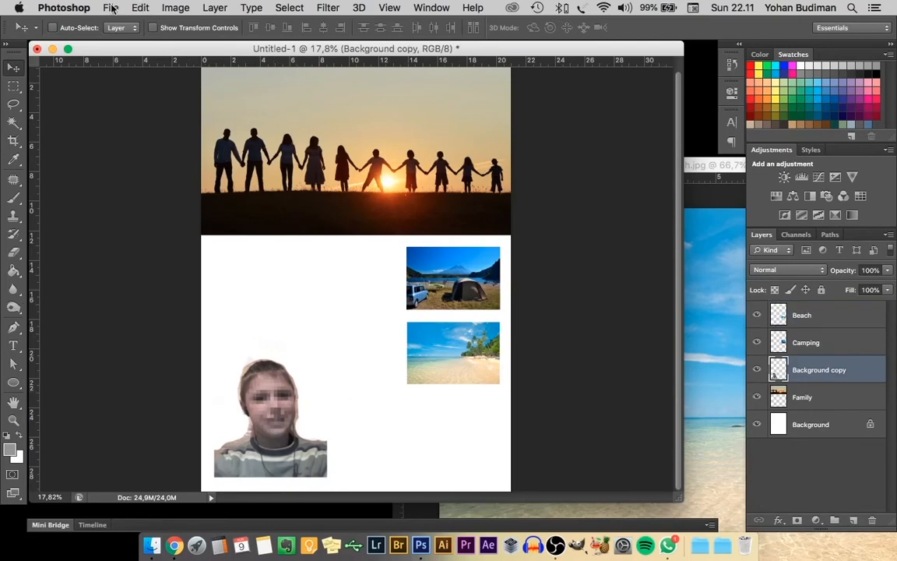
pyautogui.click(140, 7)
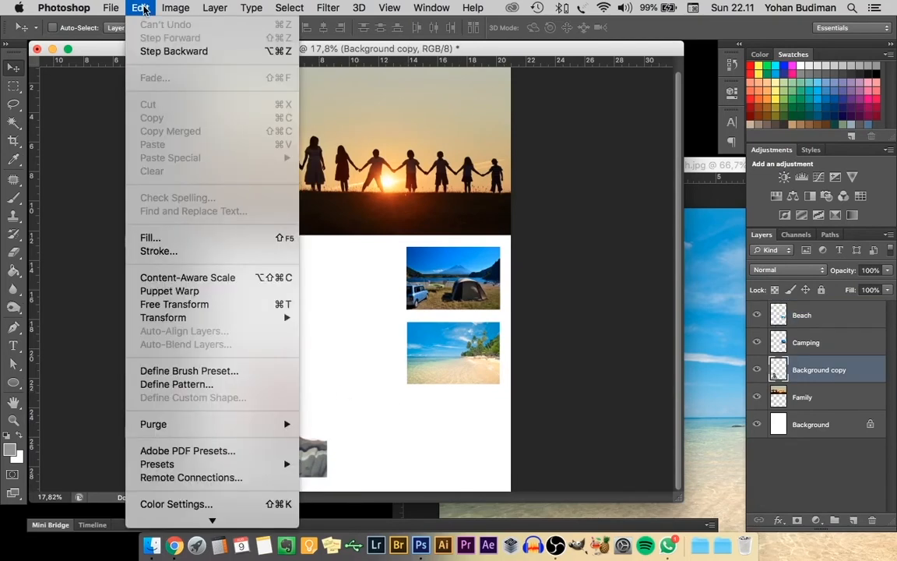
pyautogui.moveTo(158, 324)
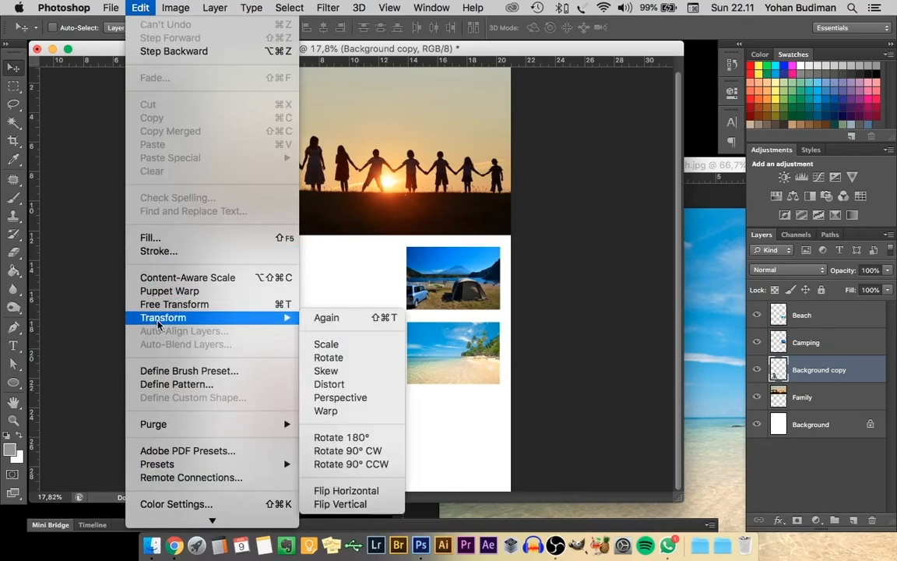
pyautogui.click(329, 345)
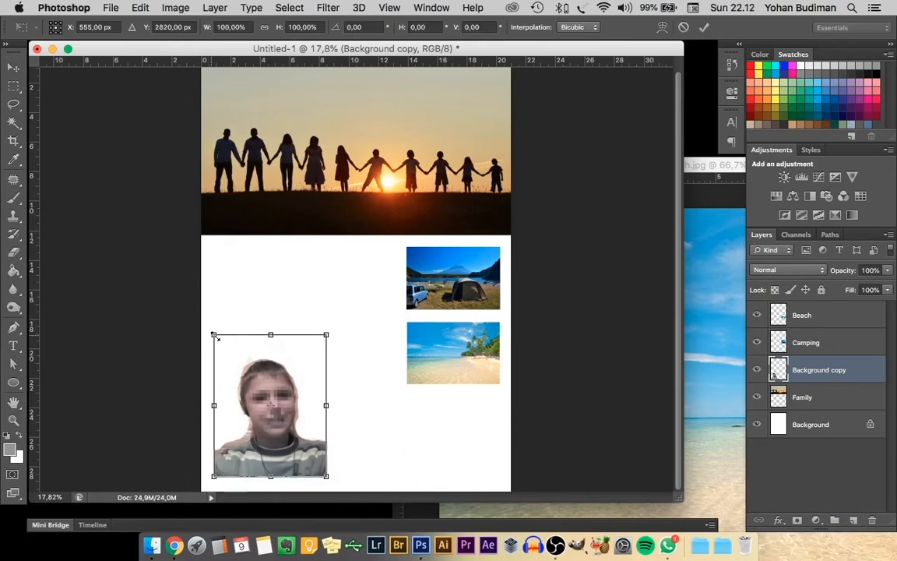
pyautogui.moveTo(219, 338); pyautogui.dragTo(260, 384)
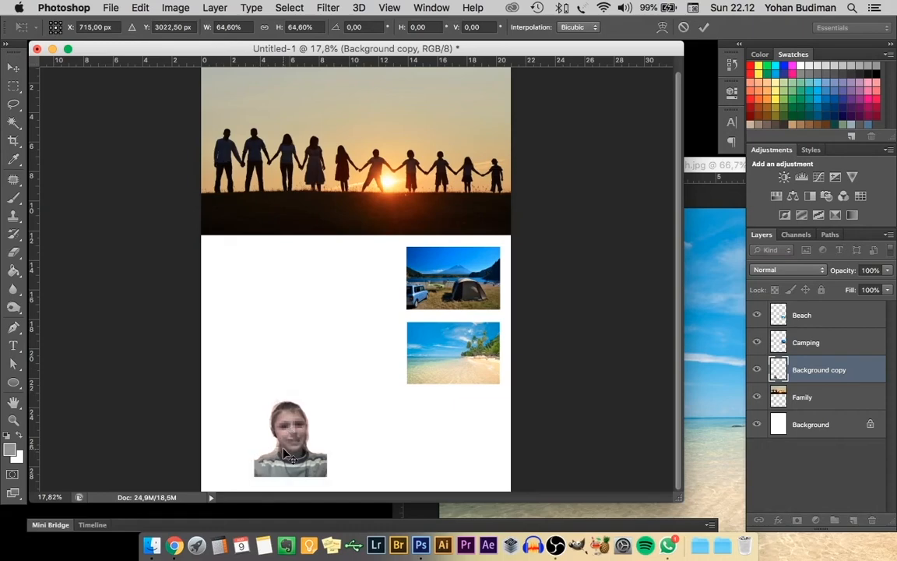
pyautogui.press('Return')
pyautogui.moveTo(285, 458); pyautogui.dragTo(244, 454)
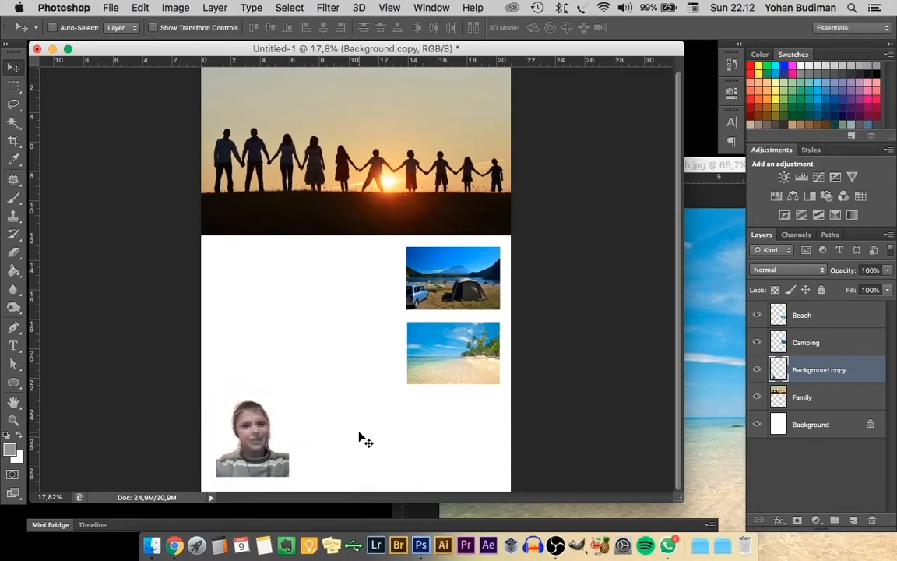
# Add the title FAMILY TRIP in 60 pt Arial on a text layer above Beach, placed in the sky of the family photo
pyautogui.click(806, 315)
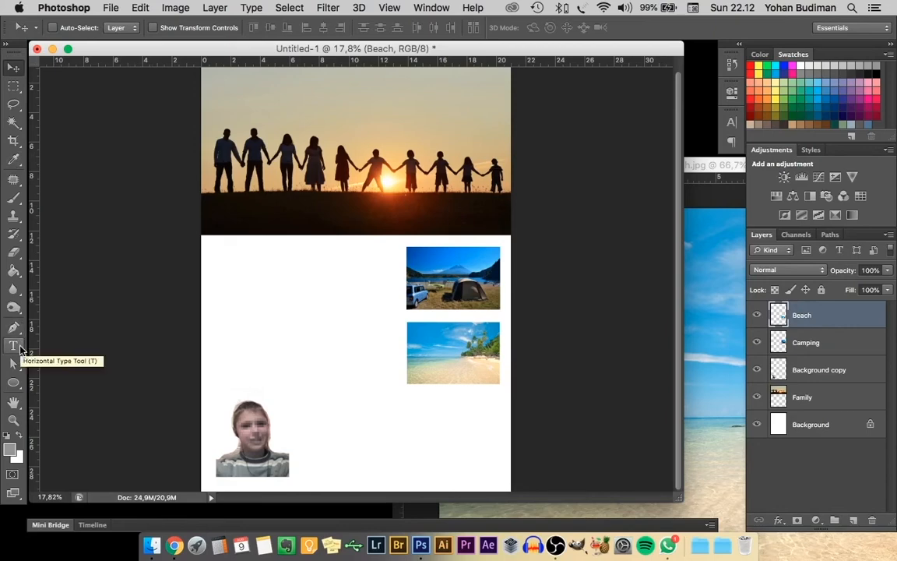
pyautogui.press('t')
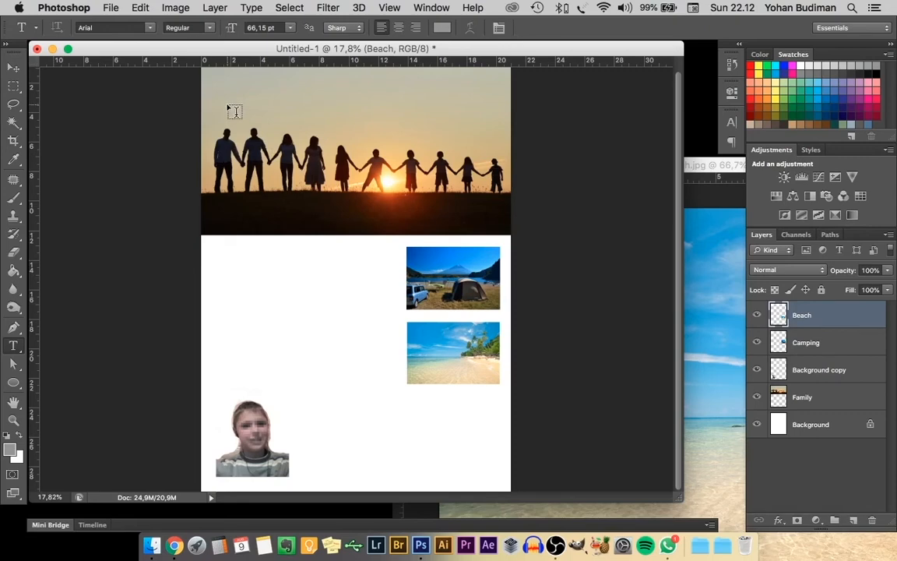
pyautogui.click(234, 112)
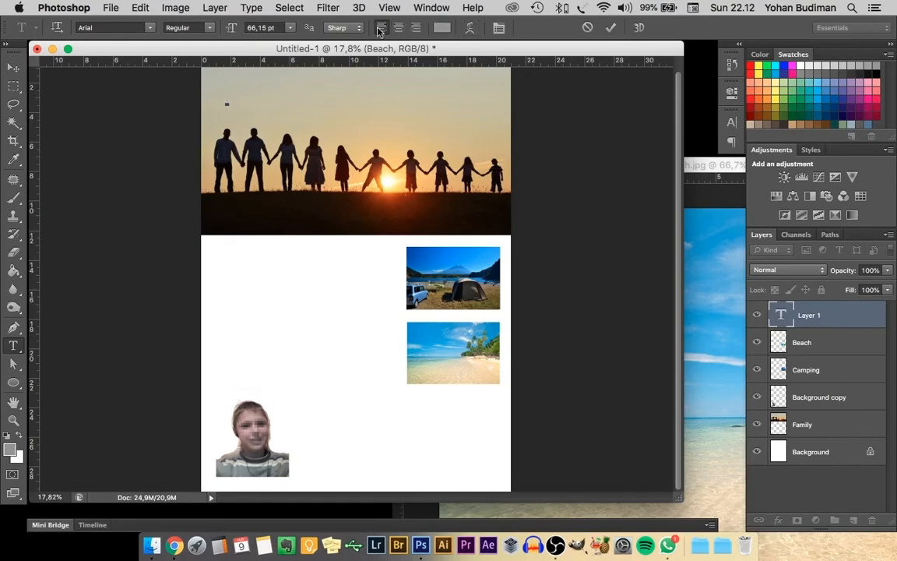
pyautogui.click(290, 28)
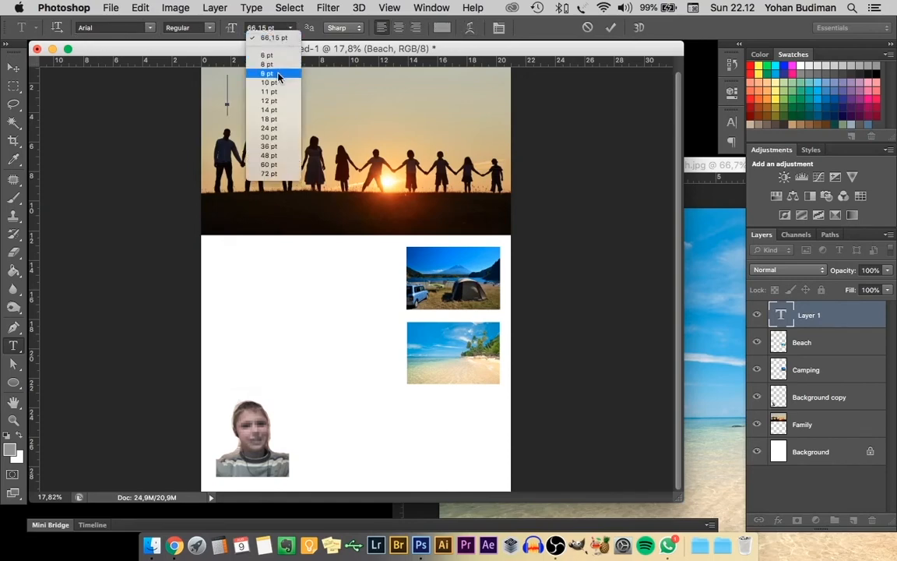
pyautogui.click(269, 165)
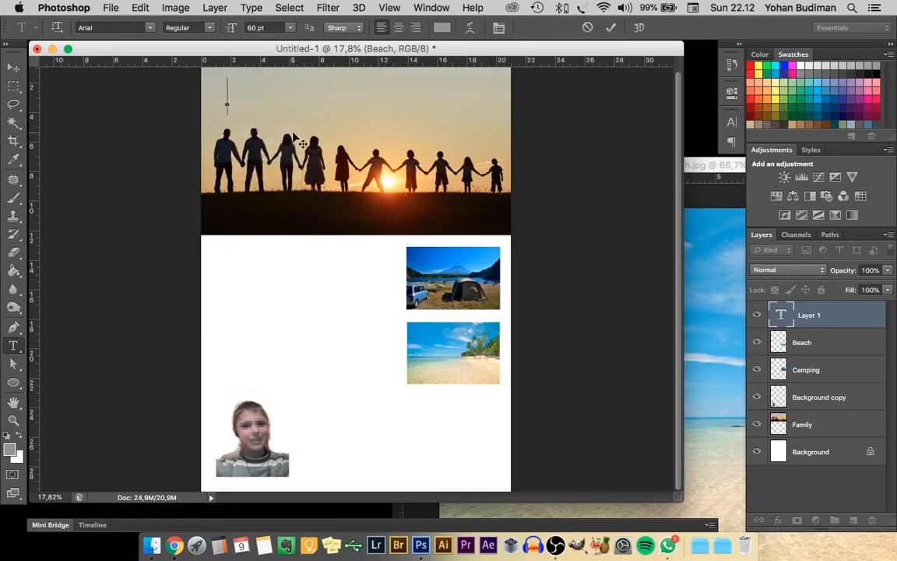
pyautogui.write('FAMILY TRIP')
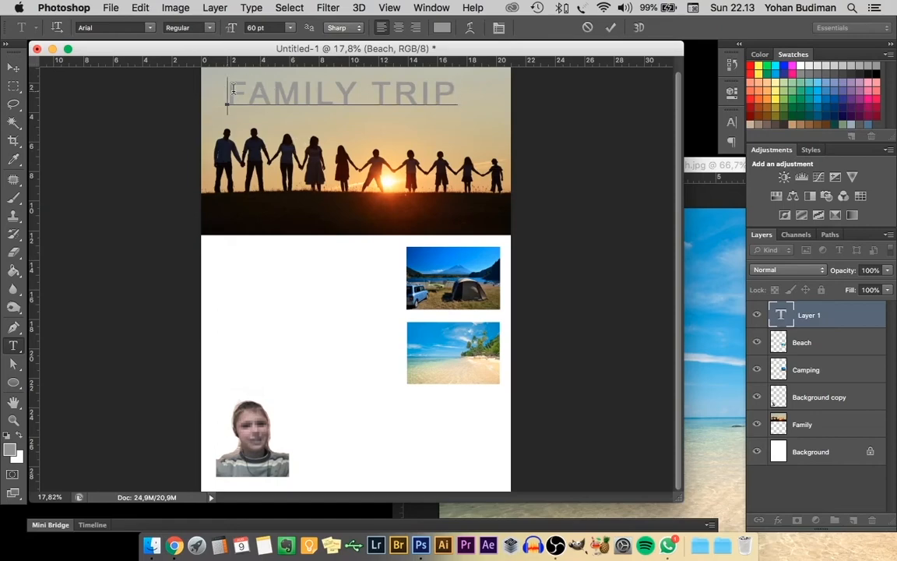
# Recolour the FAMILY TRIP title to near-black #120b05, sampled from the dark ground in the family photo
pyautogui.moveTo(233, 88); pyautogui.dragTo(469, 74)
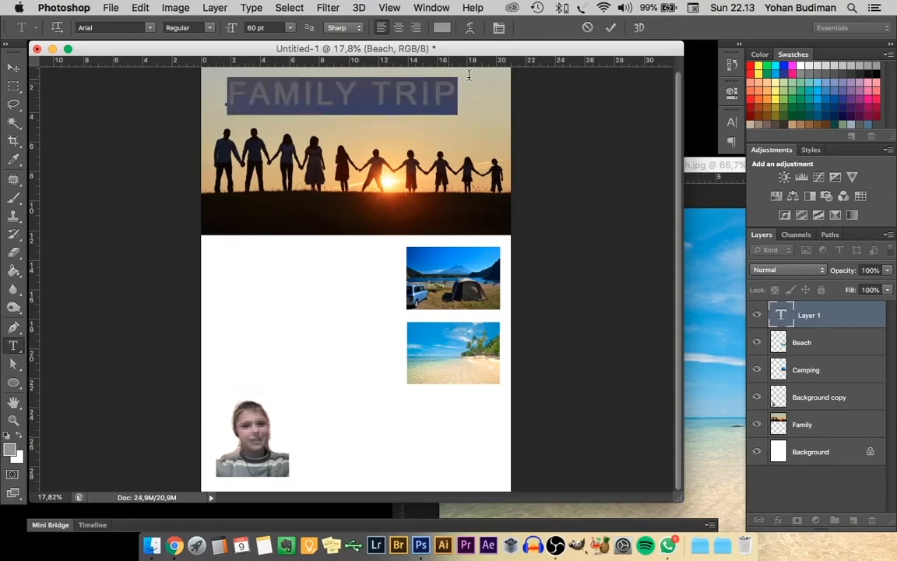
pyautogui.click(442, 28)
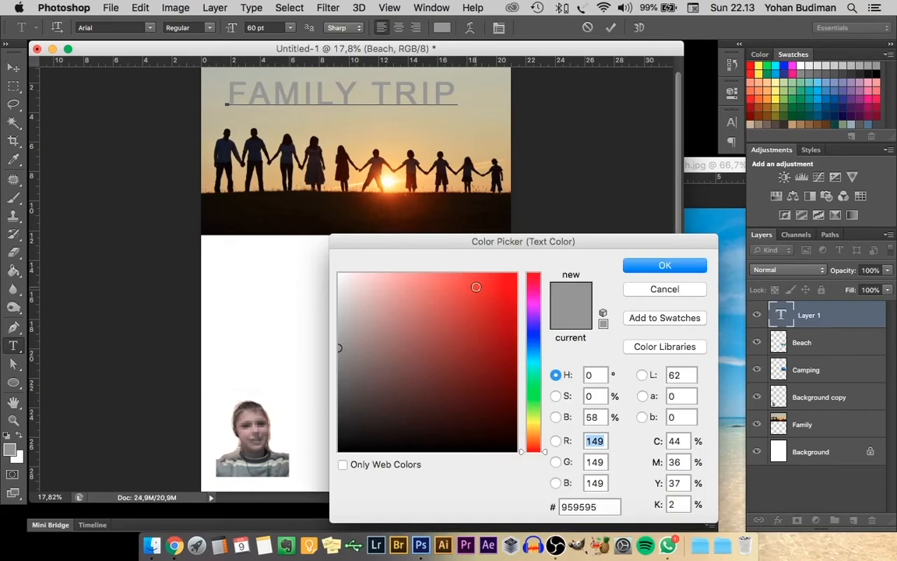
pyautogui.click(254, 206)
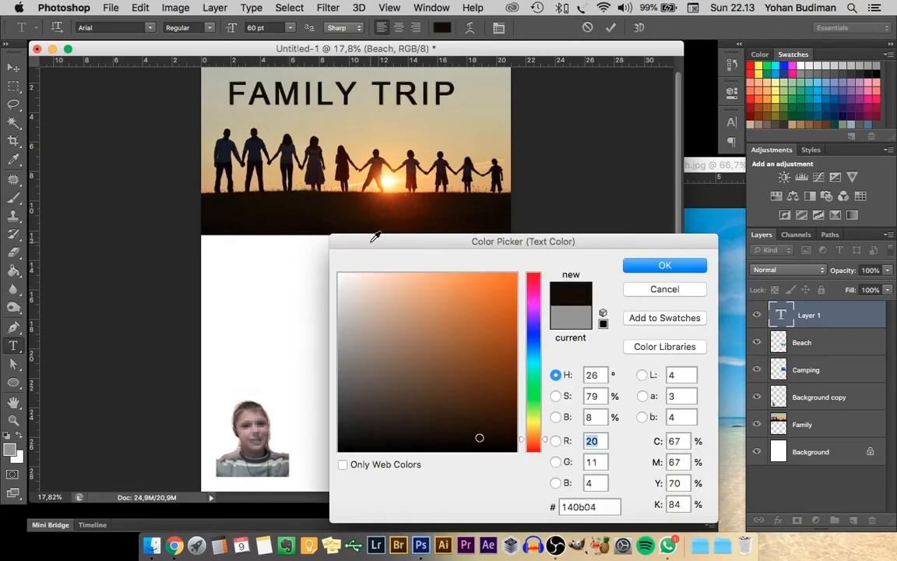
pyautogui.click(440, 317)
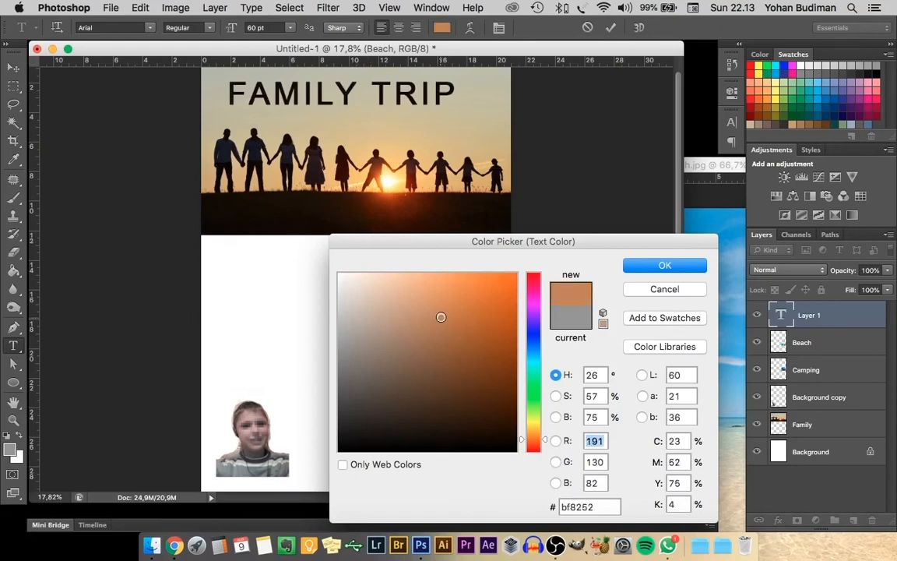
pyautogui.moveTo(441, 317)
pyautogui.mouseDown()
pyautogui.moveTo(480, 310)
pyautogui.moveTo(424, 382)
pyautogui.mouseUp()
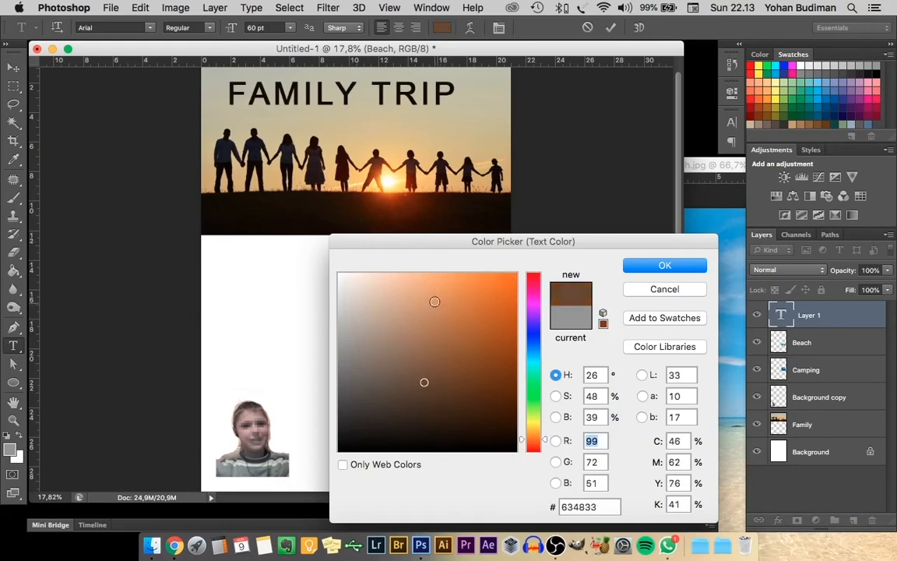
pyautogui.click(415, 200)
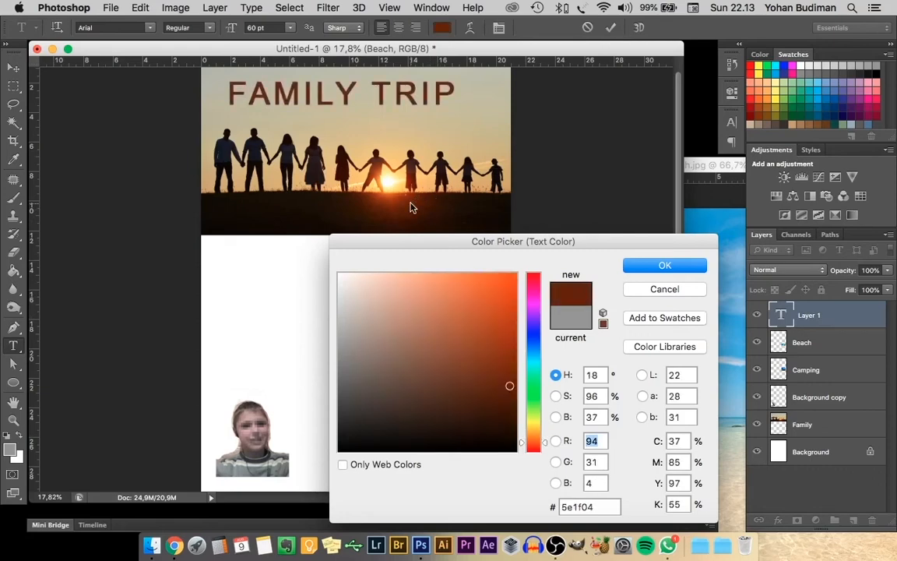
pyautogui.click(506, 209)
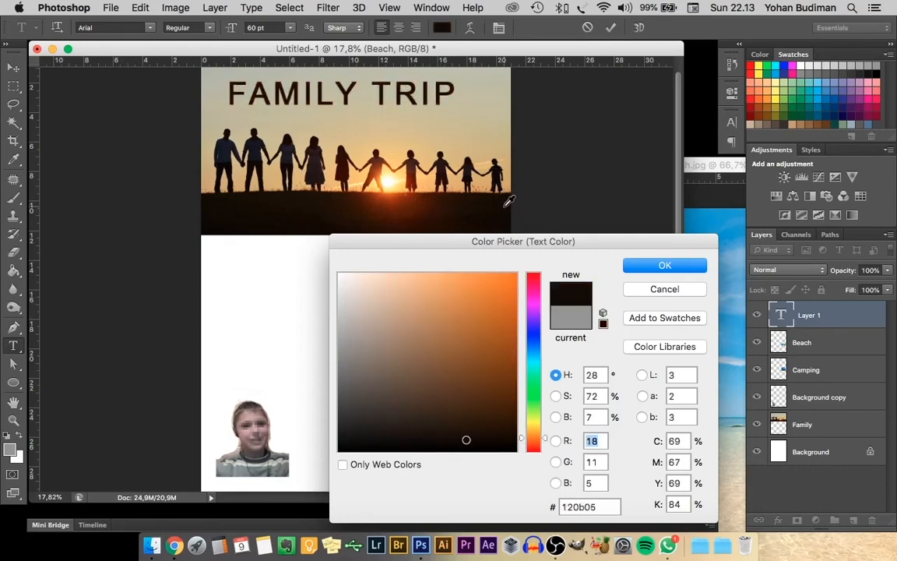
pyautogui.click(664, 264)
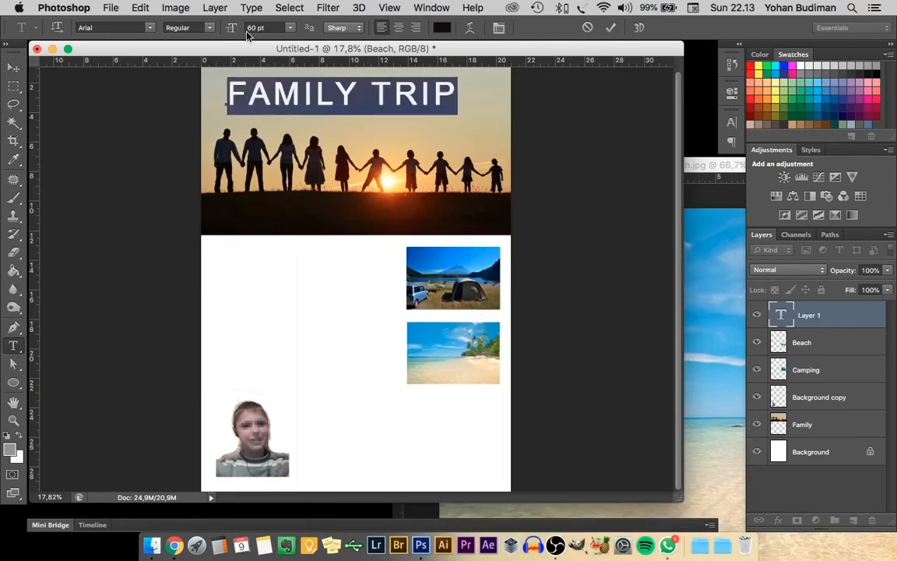
# Try the fonts Arual, Avenir and Airmole Antique on the FAMILY TRIP title
pyautogui.click(150, 30)
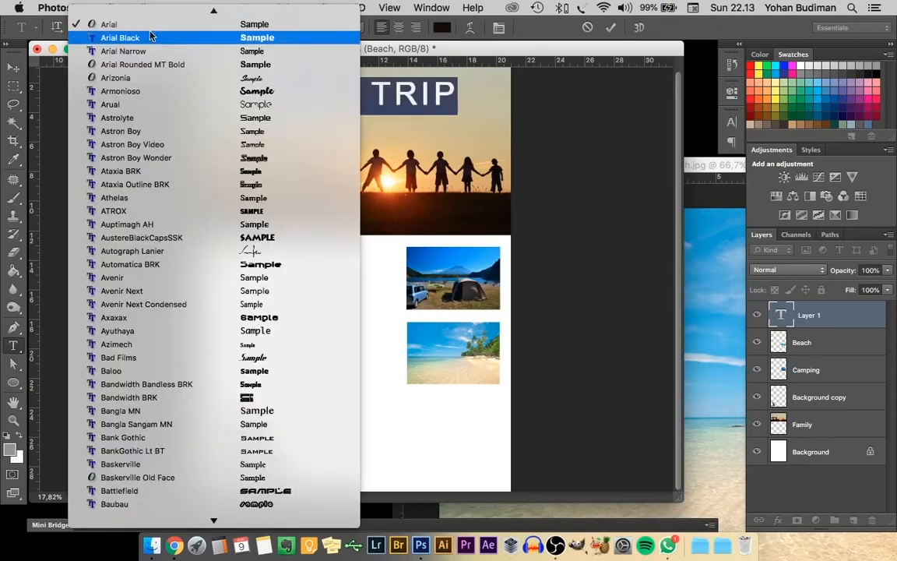
pyautogui.click(170, 106)
pyautogui.click(151, 29)
pyautogui.click(117, 197)
pyautogui.click(151, 28)
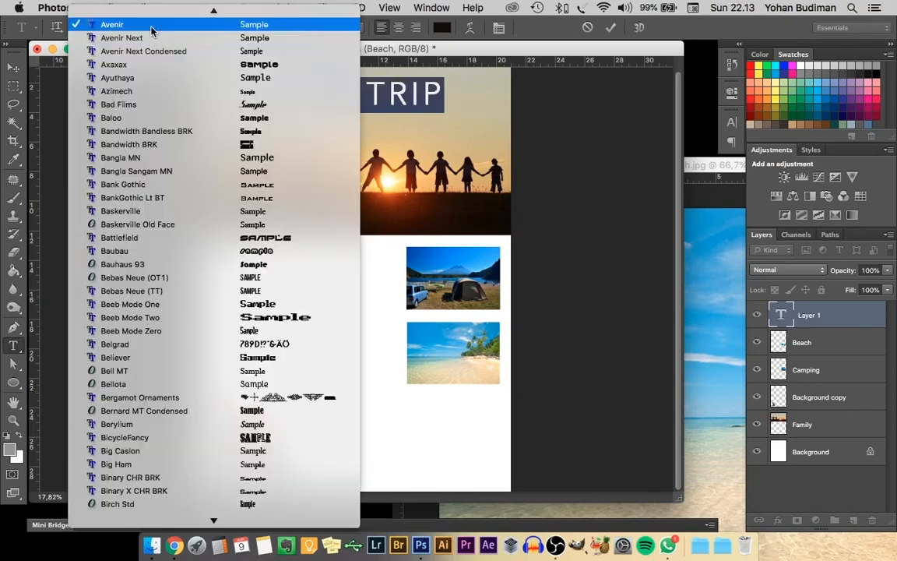
pyautogui.scroll(10, 215, 383)
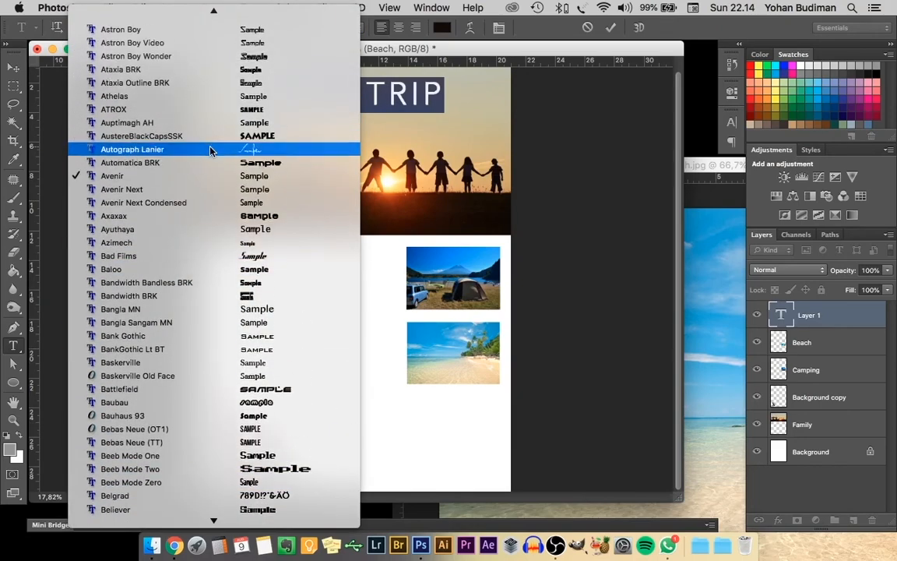
pyautogui.click(199, 61)
pyautogui.click(150, 27)
pyautogui.scroll(15, 180, 106)
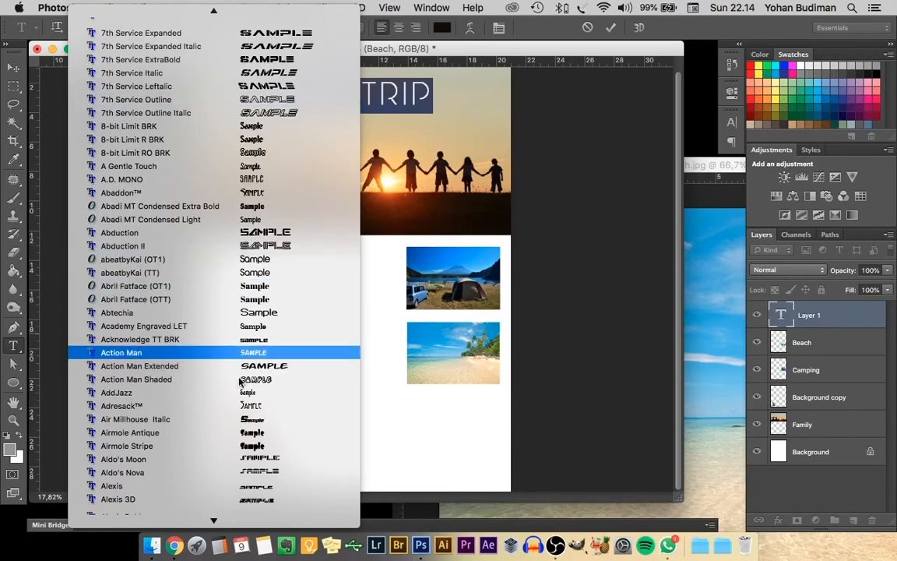
pyautogui.click(223, 433)
# Set the title's font to Alpha Beta BRK and move the title about 1 cm right and 0.6 cm down in the sky
pyautogui.click(150, 27)
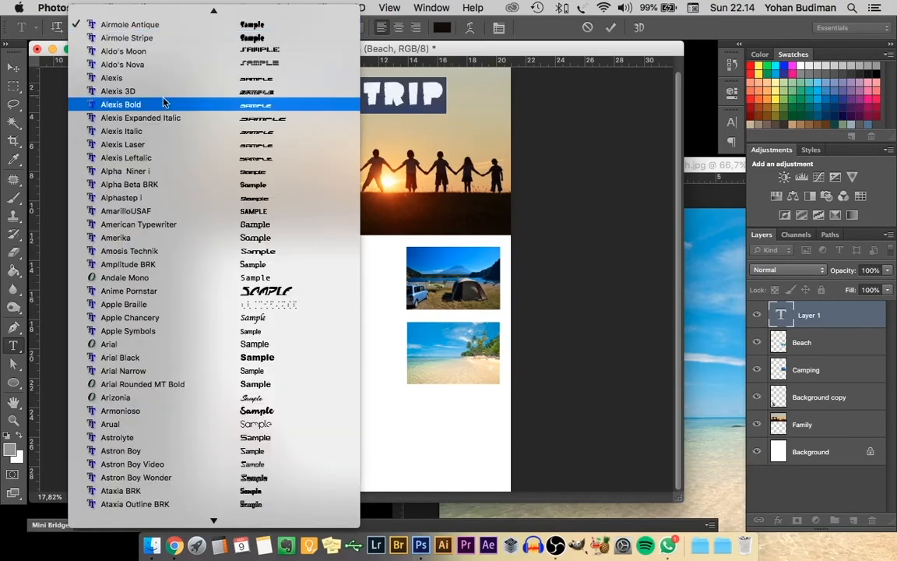
pyautogui.click(164, 178)
pyautogui.click(14, 69)
pyautogui.moveTo(310, 94); pyautogui.dragTo(321, 102)
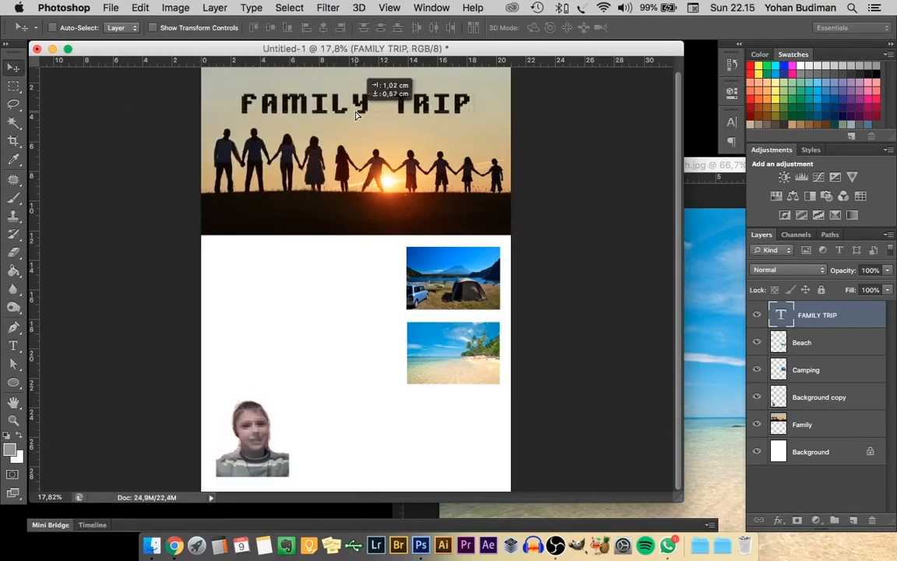
# Start a right-aligned text layer just beside the camping photo's upper-left corner, using Arial Bold Italic
pyautogui.click(14, 347)
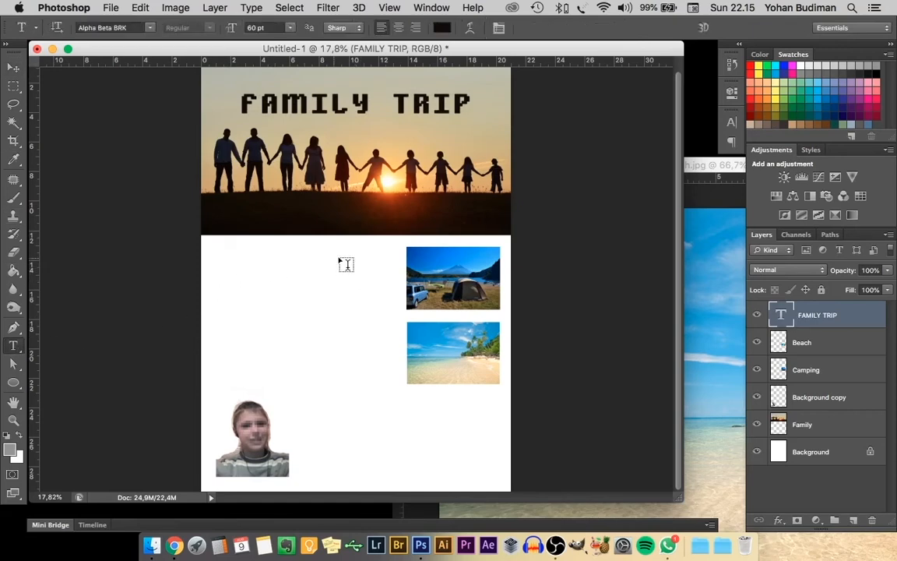
pyautogui.click(396, 251)
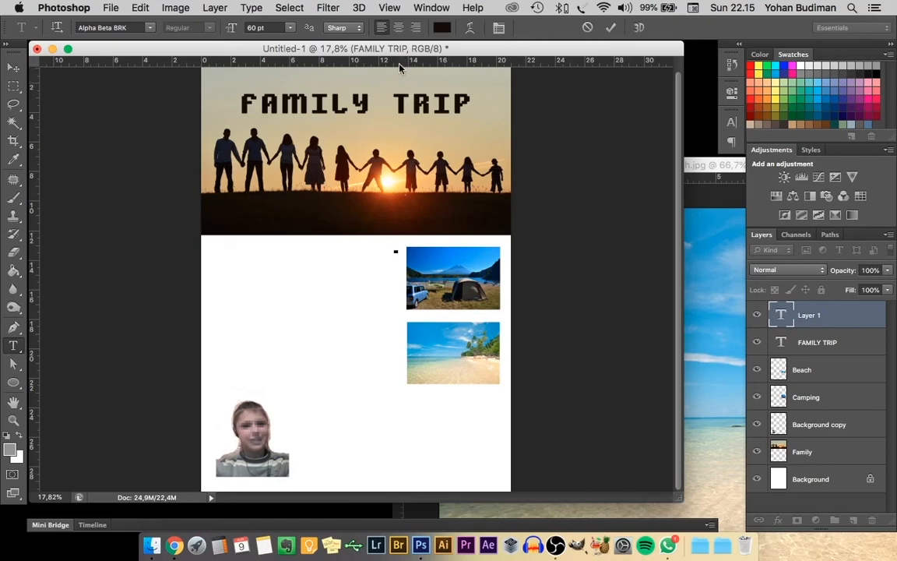
pyautogui.click(419, 29)
pyautogui.click(128, 27)
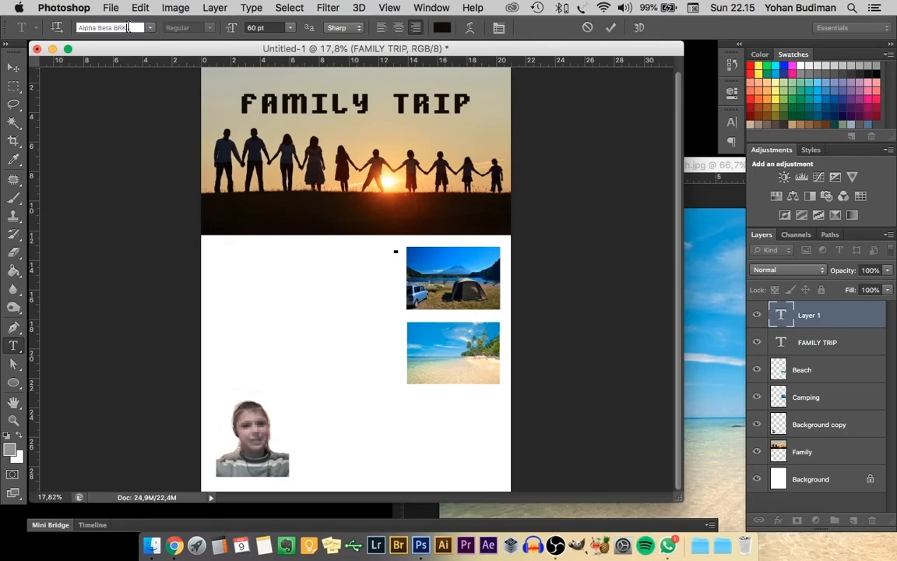
pyautogui.click(152, 28)
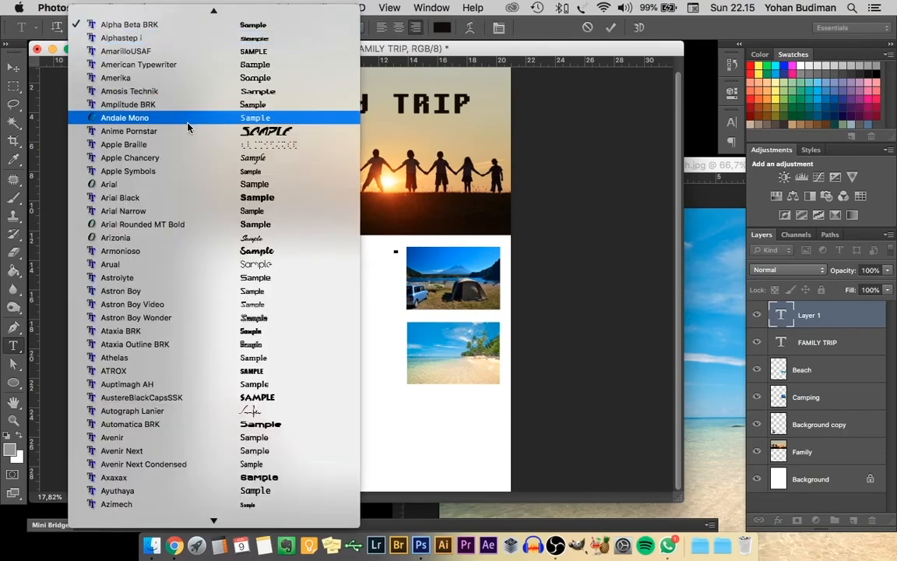
pyautogui.scroll(1, 187, 127)
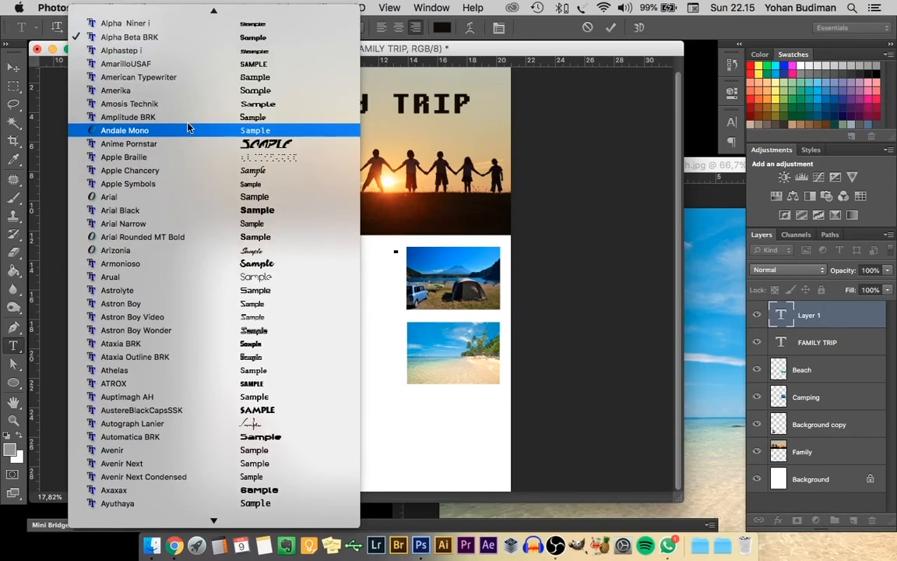
pyautogui.click(179, 199)
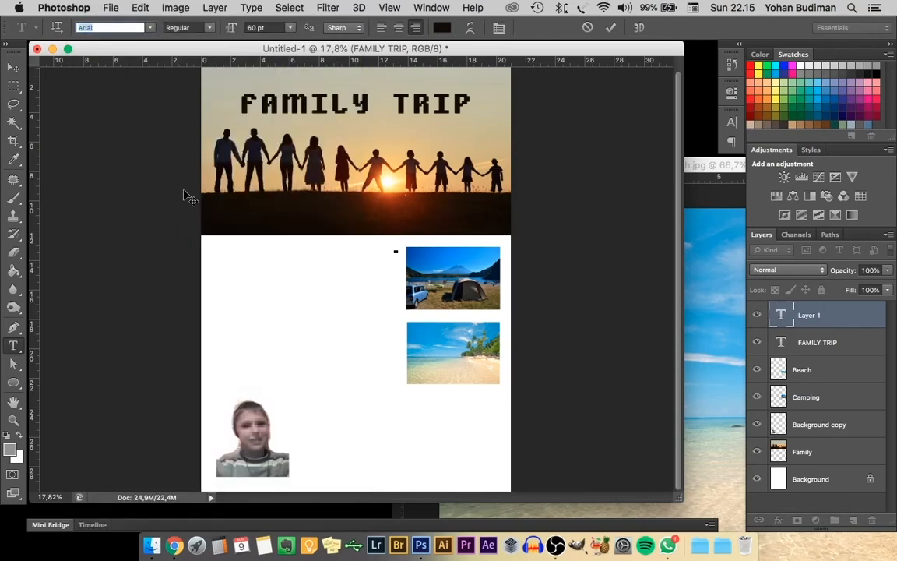
pyautogui.click(209, 28)
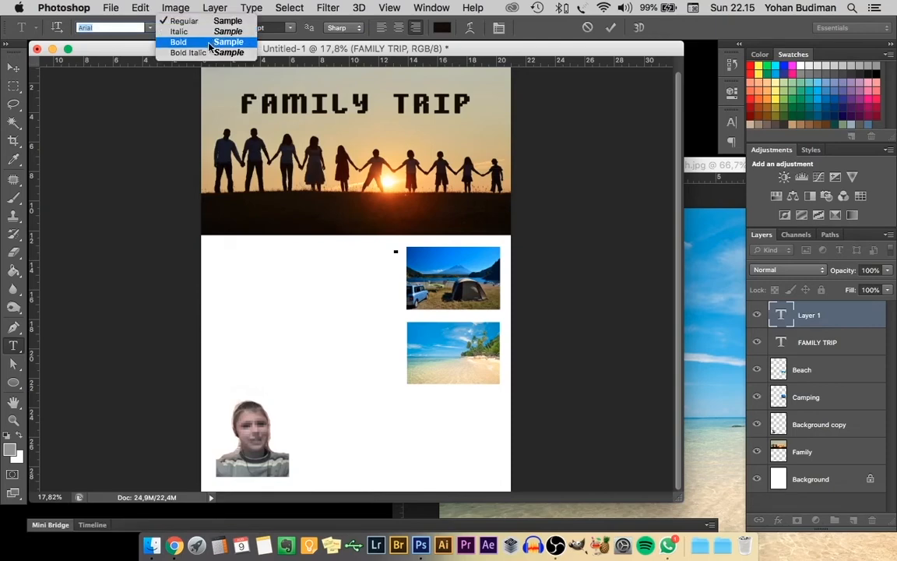
pyautogui.click(187, 53)
# Enter the caption CAMPING with Location & Date on a second line
pyautogui.write('CAMPING')
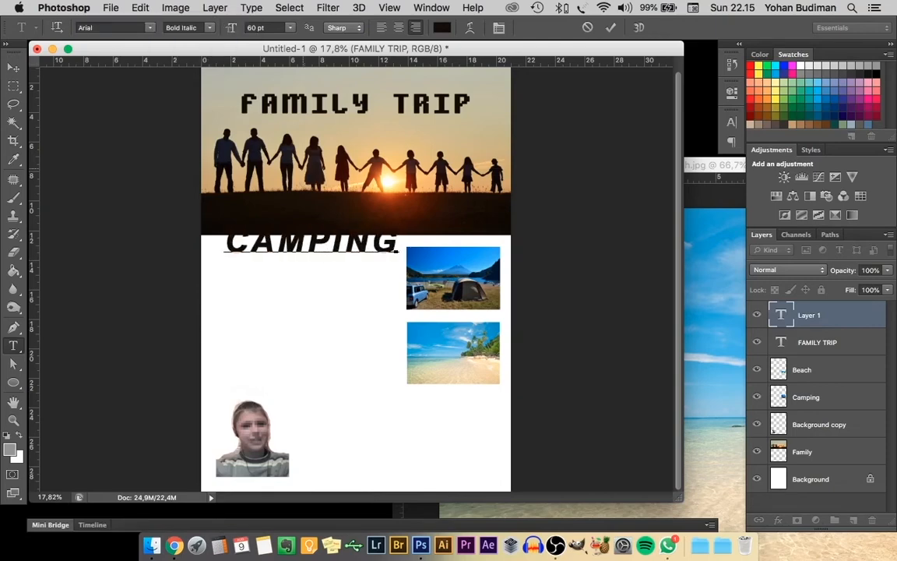
pyautogui.write('Location')
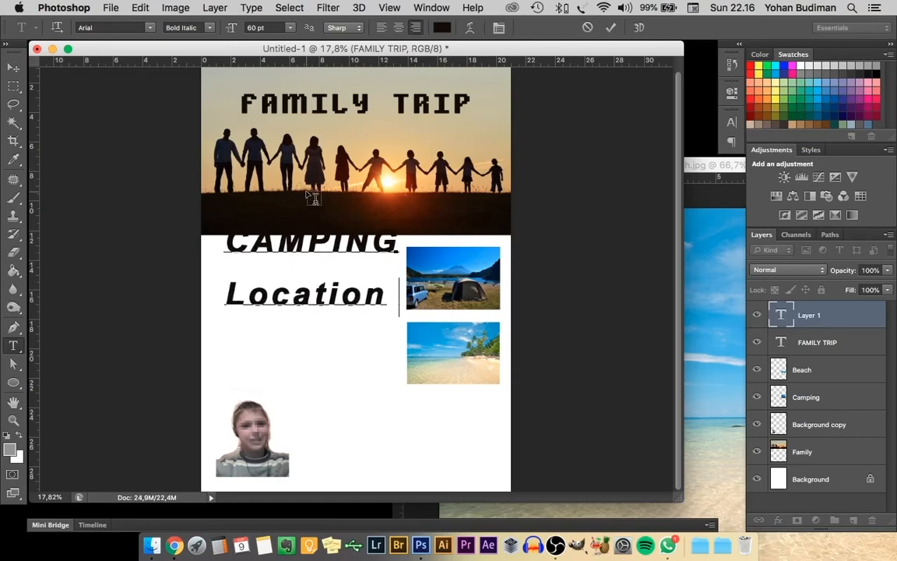
pyautogui.write(' & Date')
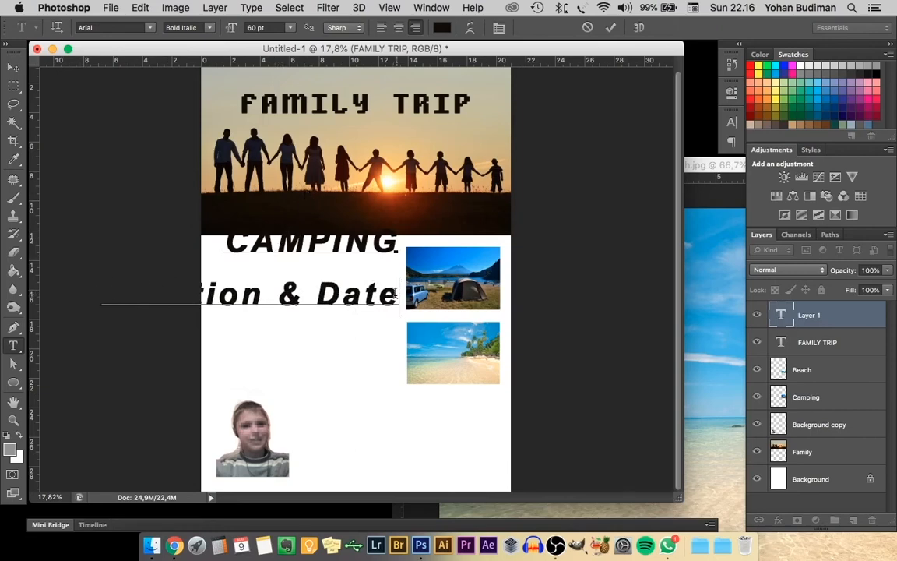
# Reduce the Location & Date line of the caption to 24 pt
pyautogui.moveTo(396, 292); pyautogui.dragTo(71, 296)
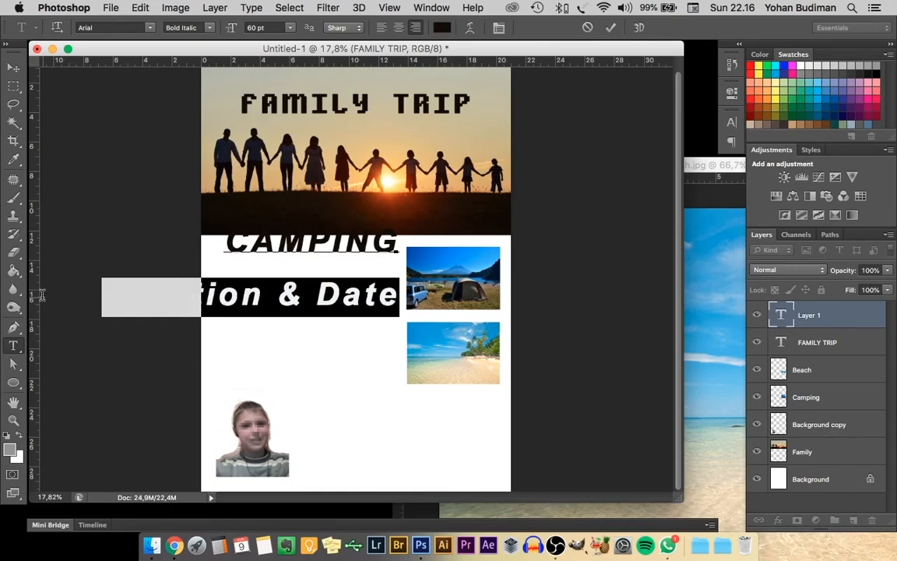
pyautogui.click(291, 29)
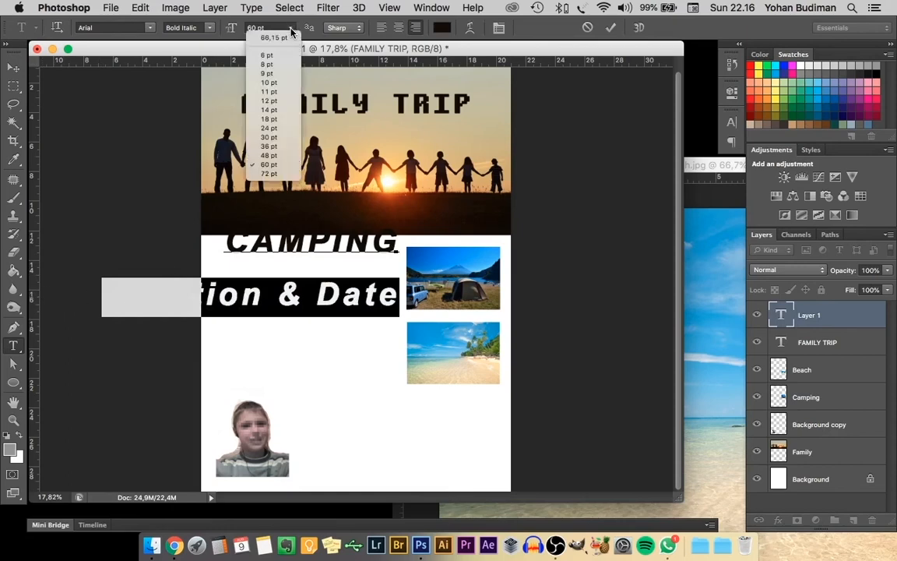
pyautogui.click(271, 128)
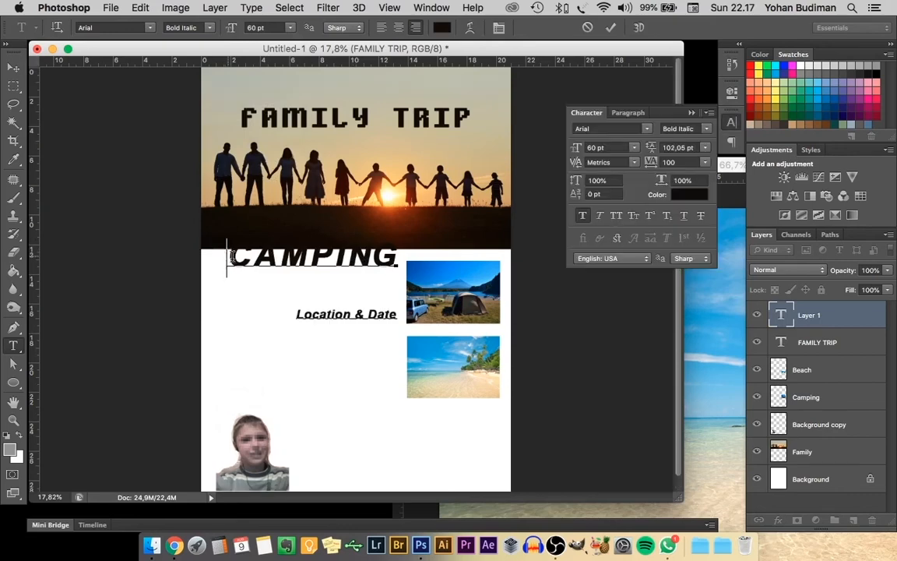
# Set the leading of both lines of the camping caption to 32 pt
pyautogui.moveTo(226, 256); pyautogui.dragTo(405, 330)
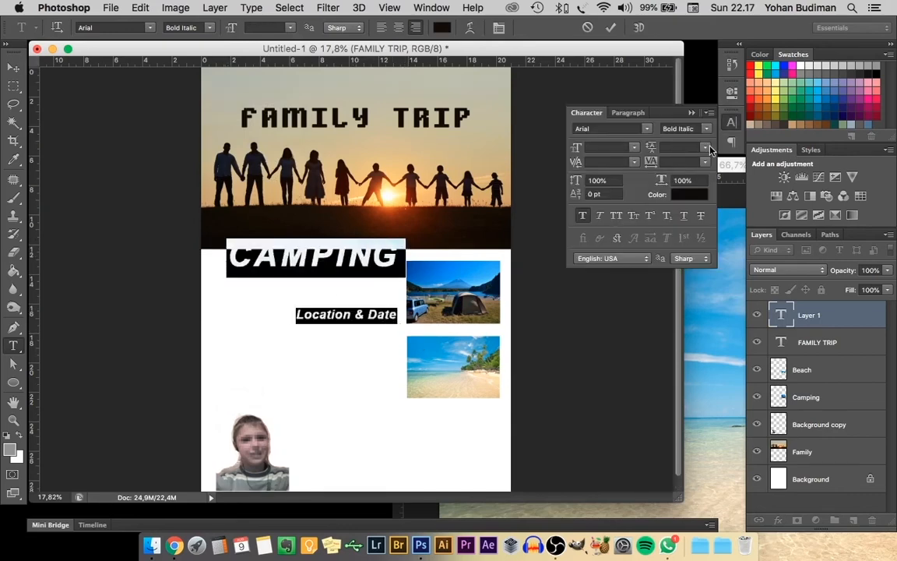
pyautogui.click(707, 148)
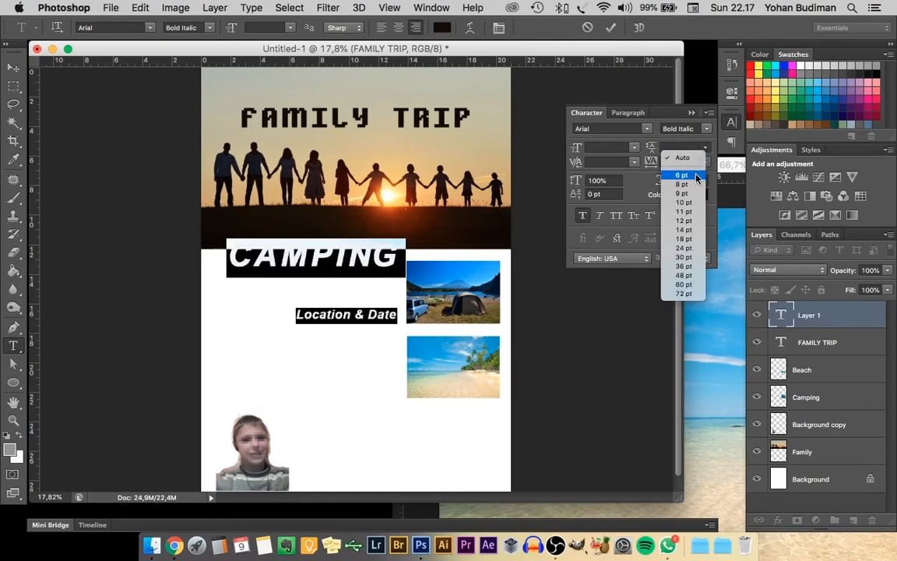
pyautogui.click(696, 176)
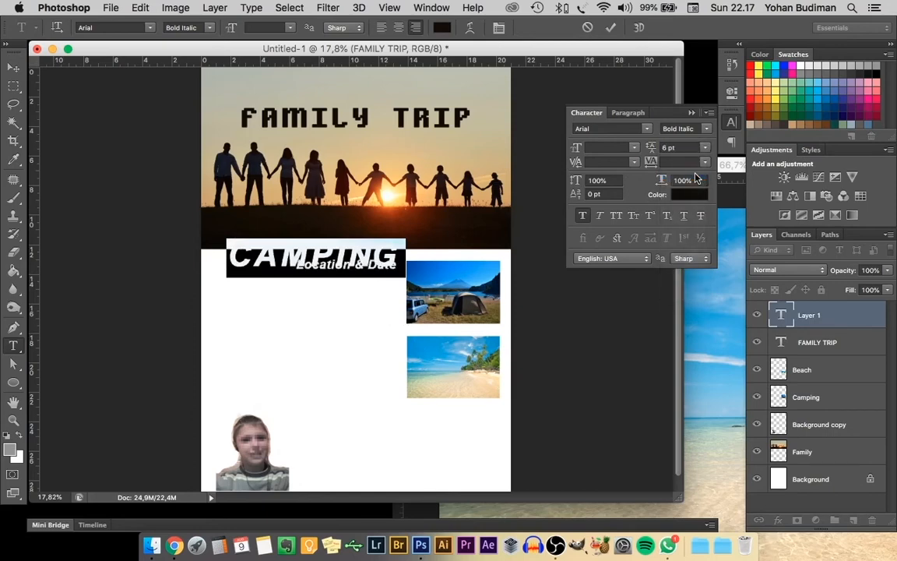
pyautogui.click(693, 147)
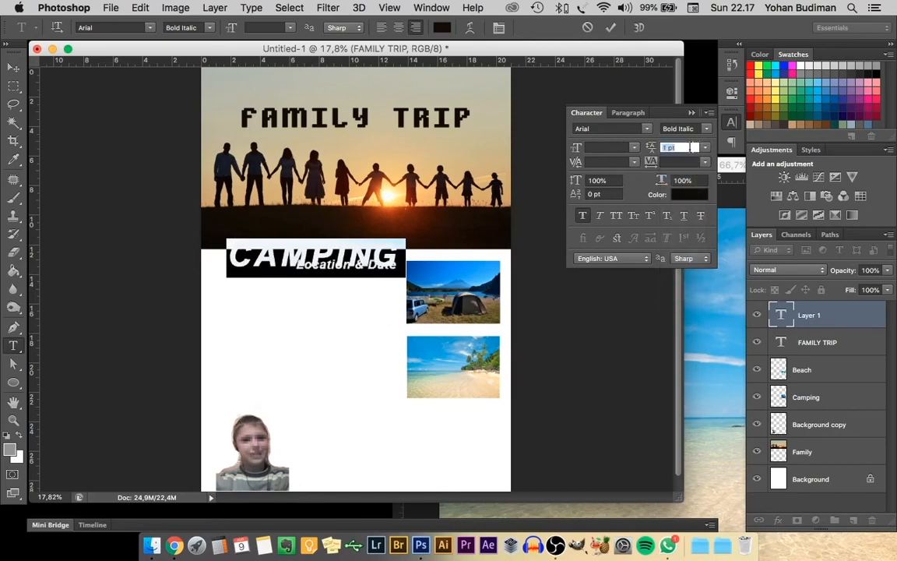
pyautogui.press('Up')
pyautogui.press('Up')
pyautogui.press('Up')
pyautogui.press('Up')
pyautogui.press('Up')
pyautogui.press('Up')
pyautogui.press('Up')
pyautogui.press('Up')
pyautogui.press('Up')
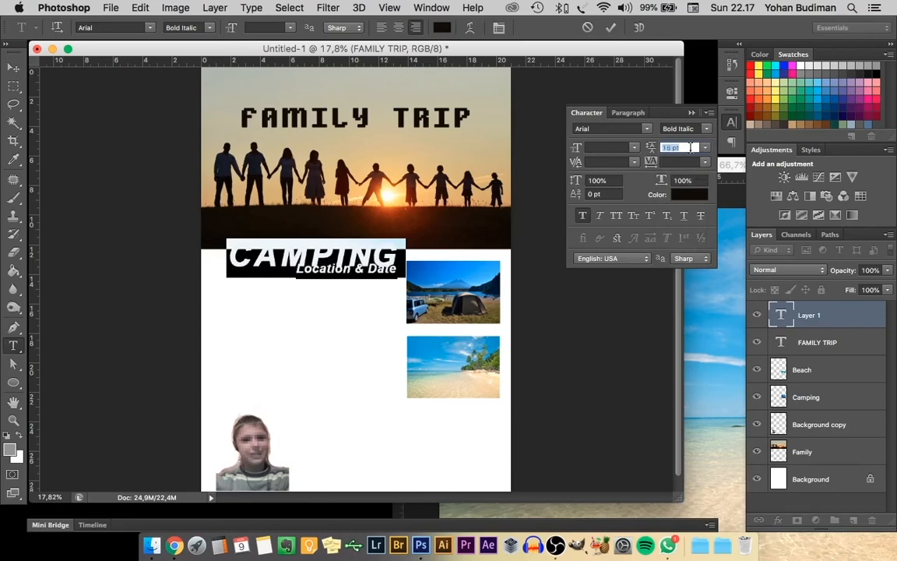
pyautogui.press('Up')
pyautogui.press('Up')
pyautogui.press('Up')
pyautogui.press('Up')
pyautogui.press('Up')
pyautogui.press('Up')
pyautogui.press('Up')
pyautogui.press('Up')
pyautogui.press('Up')
pyautogui.press('Up')
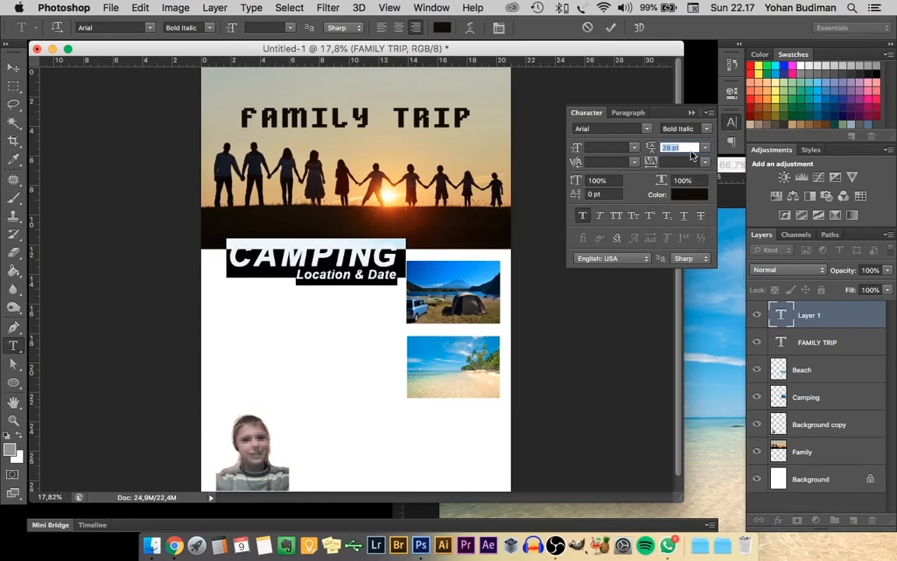
pyautogui.press('Up')
pyautogui.press('Up')
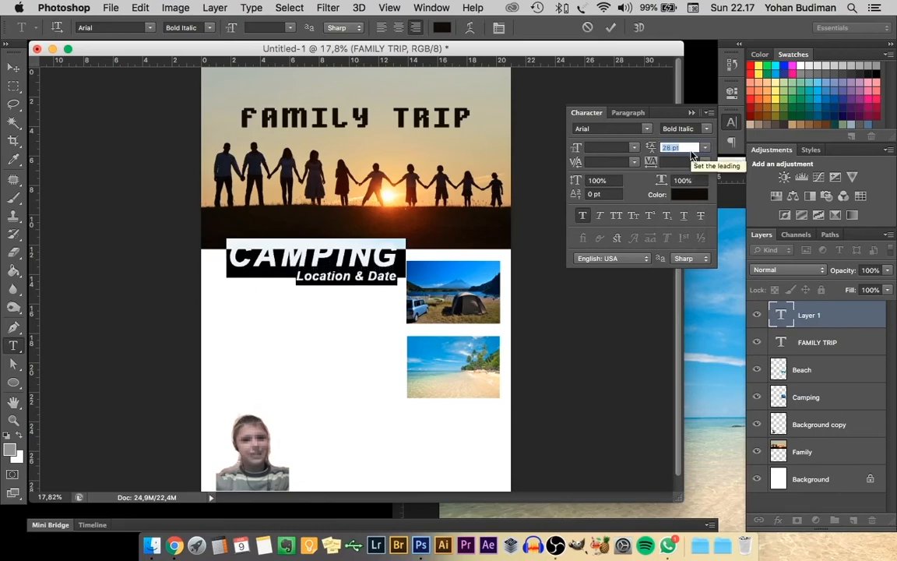
pyautogui.press('Up')
pyautogui.press('Up')
pyautogui.press('Up')
pyautogui.press('Up')
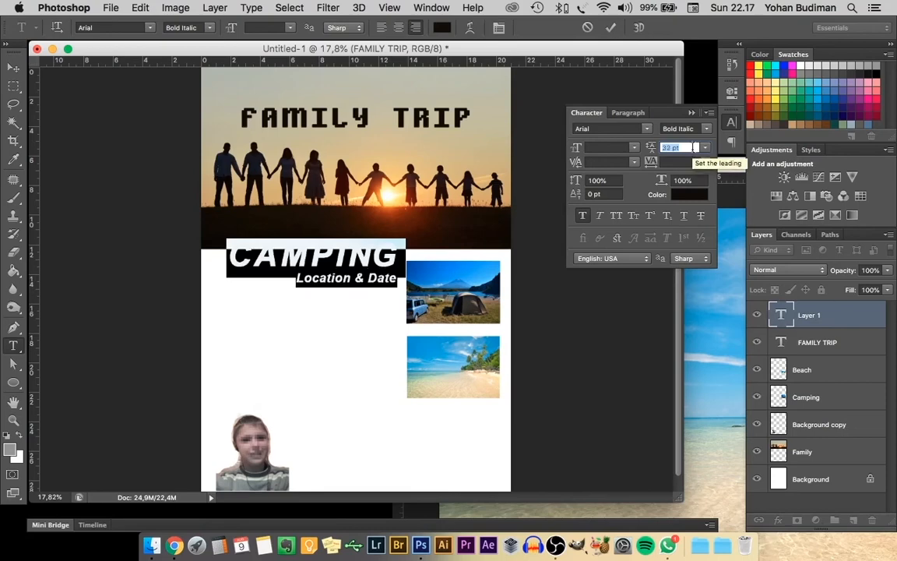
# Increase the camping caption's leading to 36 pt and move the caption down beside the camping photo, onto the white area
pyautogui.press('Up')
pyautogui.press('Up')
pyautogui.press('Up')
pyautogui.press('Up')
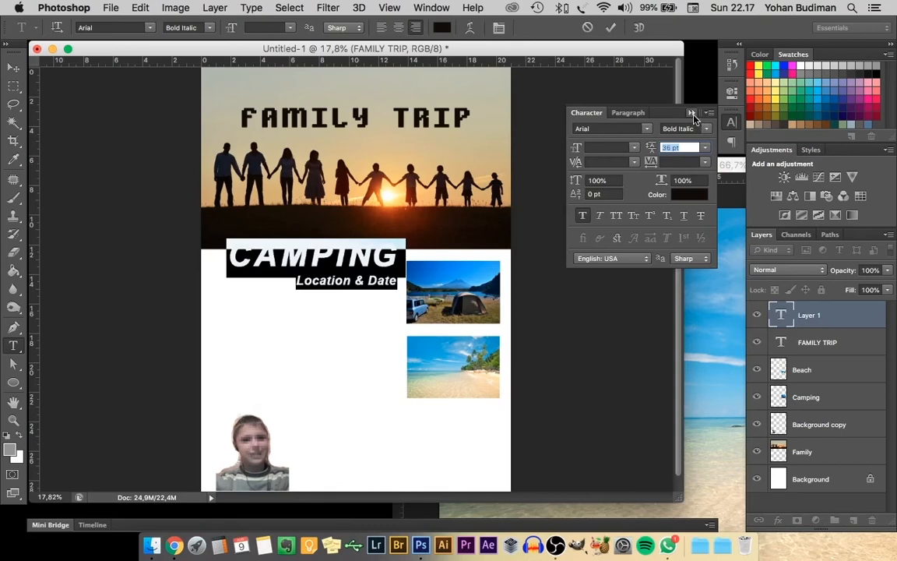
pyautogui.click(692, 114)
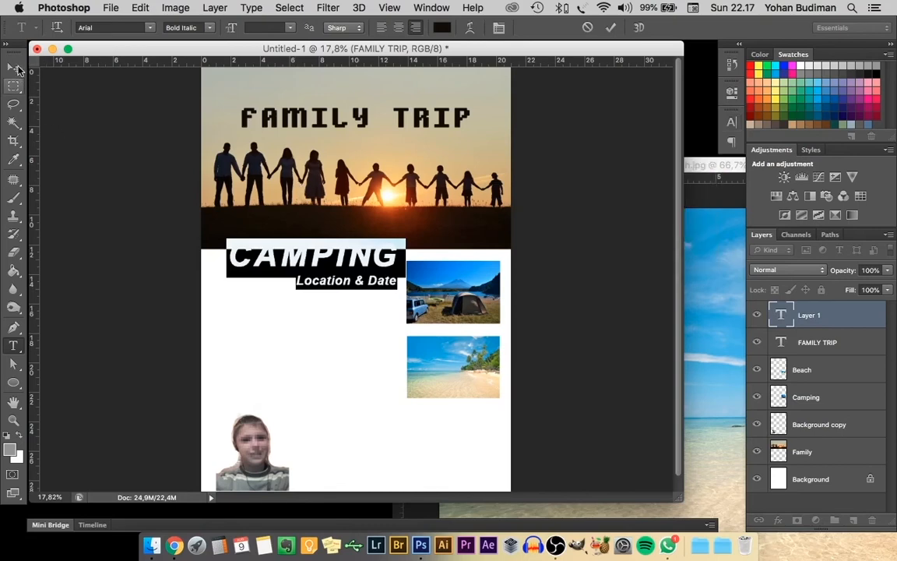
pyautogui.click(14, 67)
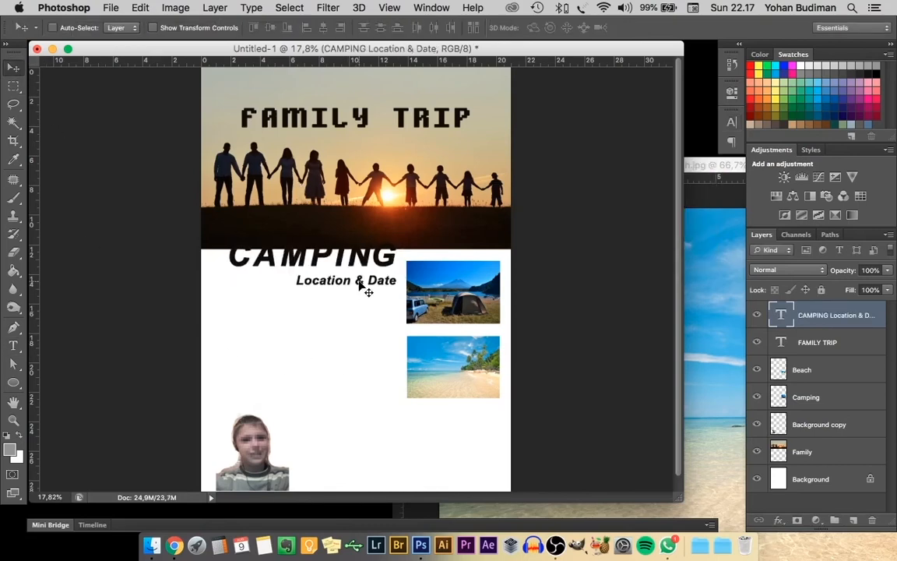
pyautogui.moveTo(360, 284); pyautogui.dragTo(365, 309)
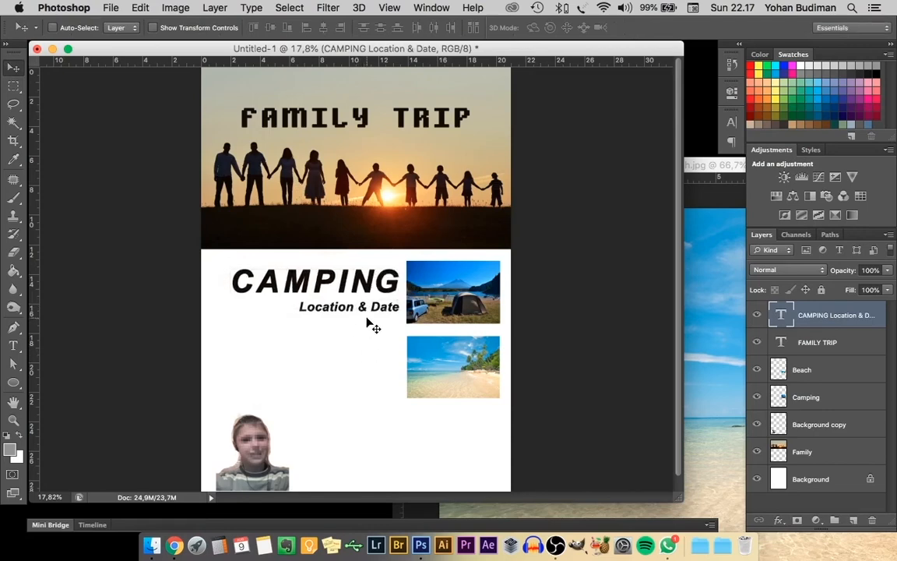
# Duplicate the camping caption layer as Beach Trip and move the copy straight down beside the beach photo
pyautogui.rightClick(802, 321)
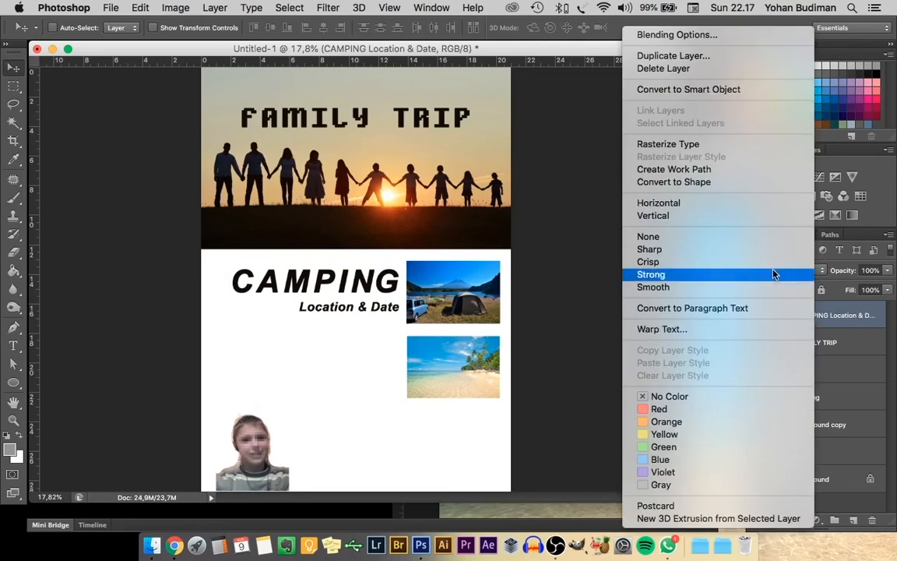
pyautogui.click(737, 56)
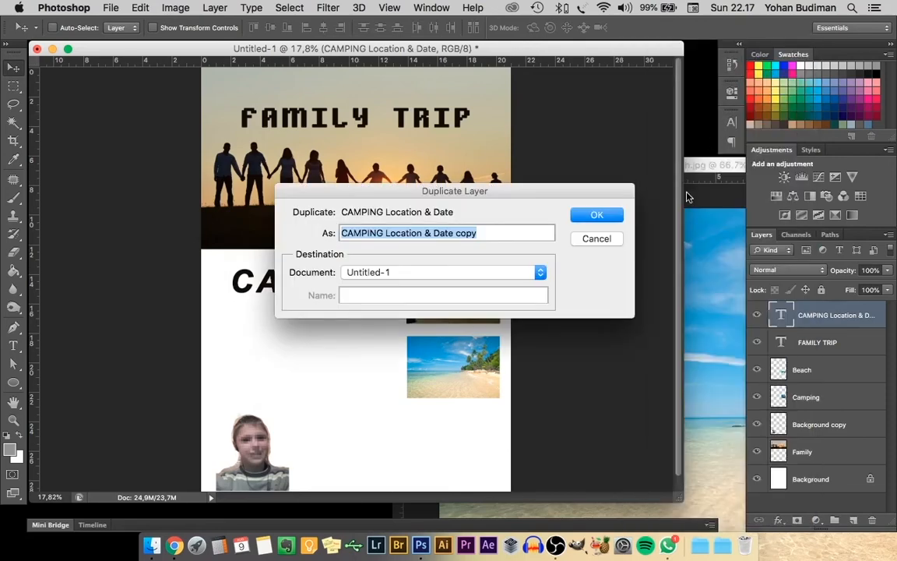
pyautogui.write('Beach Tr')
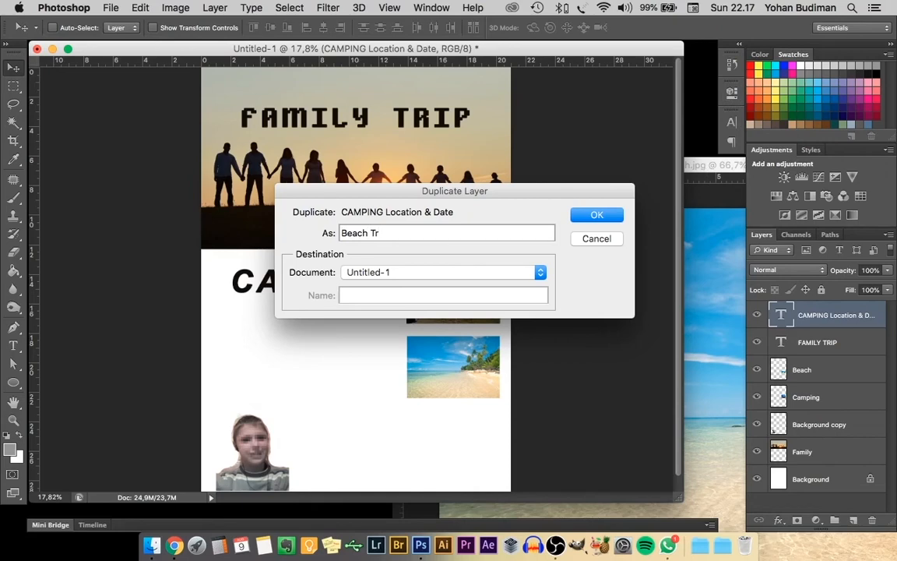
pyautogui.write('ip')
pyautogui.press('Return')
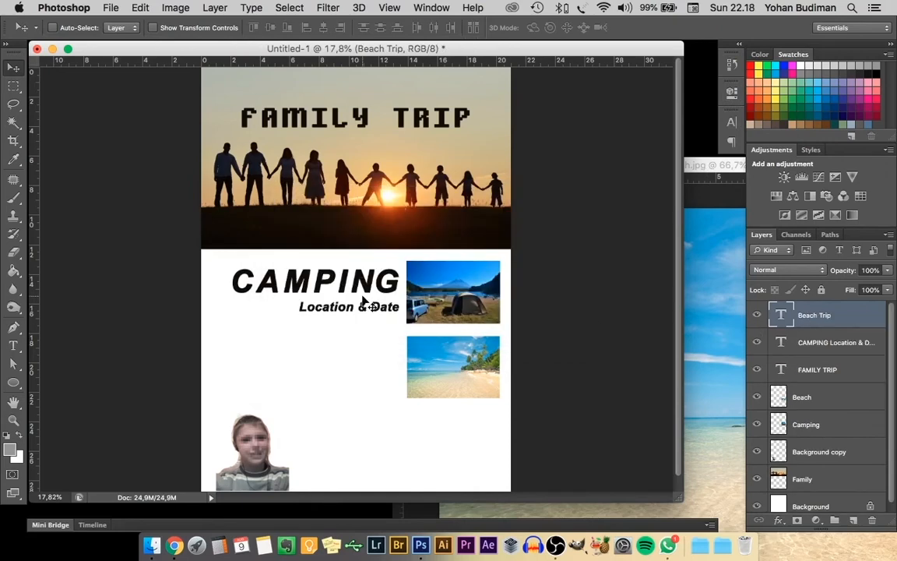
pyautogui.moveTo(384, 295); pyautogui.dragTo(382, 363)
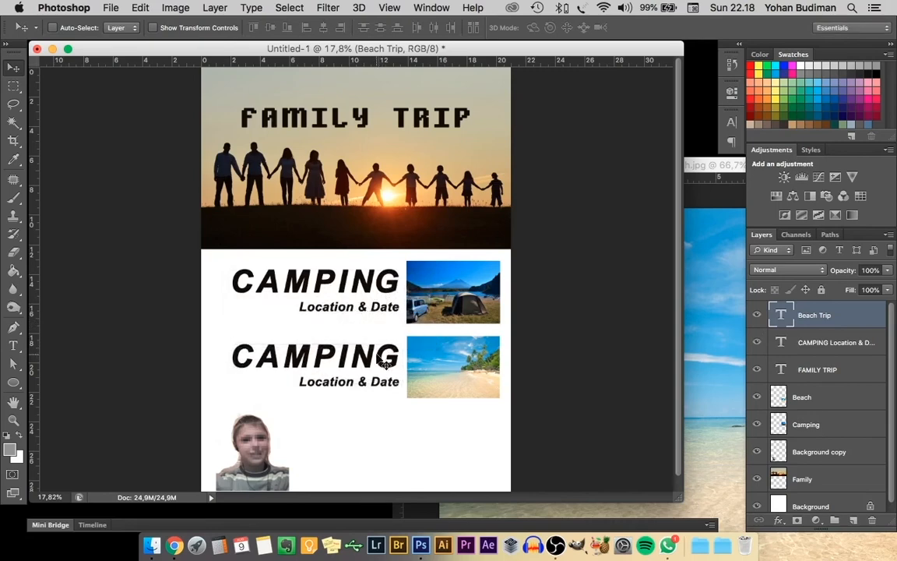
# Replace the word CAMPING with BEACH in the duplicated caption, keeping its Location & Date line
pyautogui.doubleClick(781, 315)
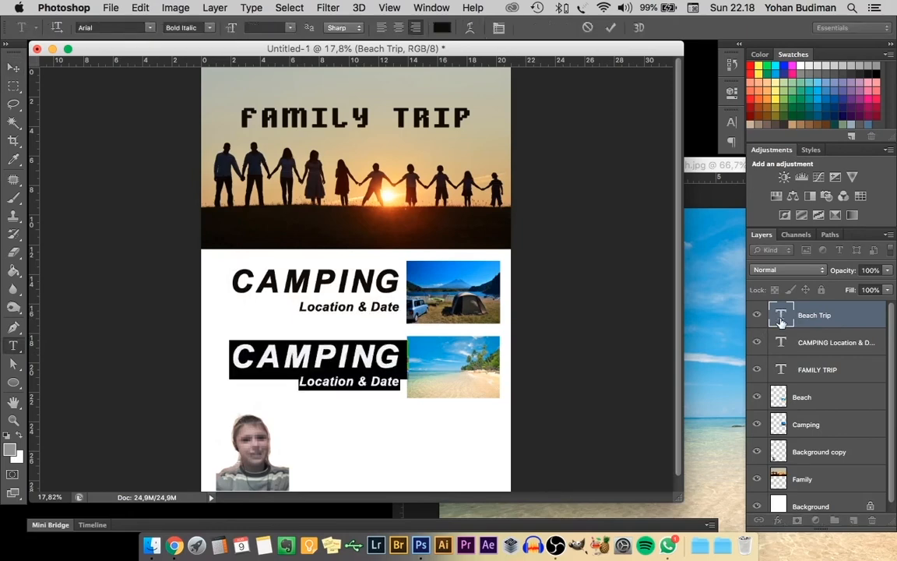
pyautogui.click(399, 356)
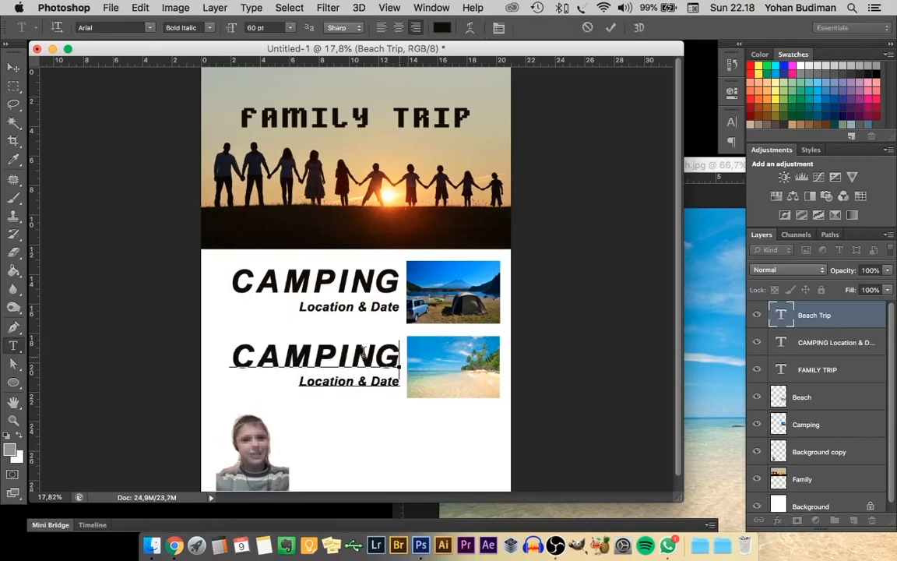
pyautogui.moveTo(364, 353); pyautogui.dragTo(231, 345)
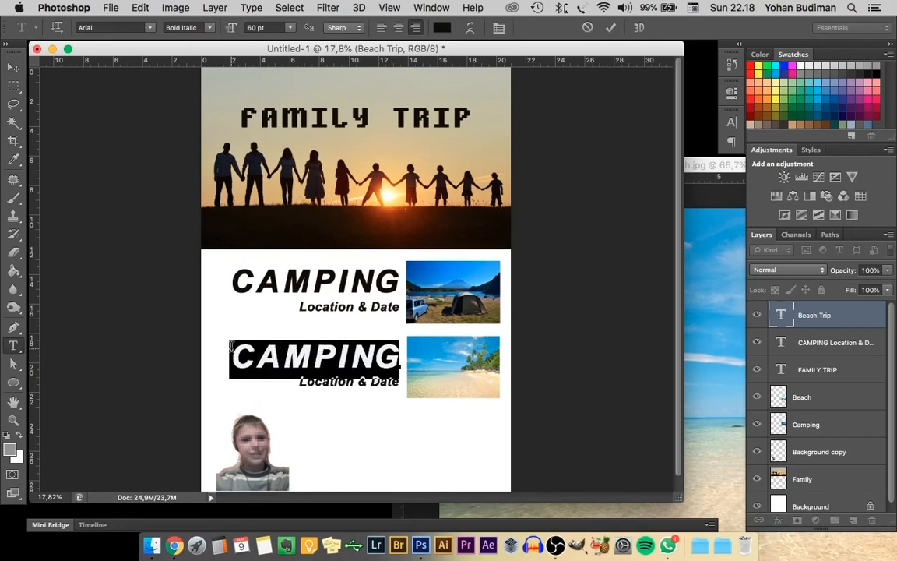
pyautogui.write('BEACH')
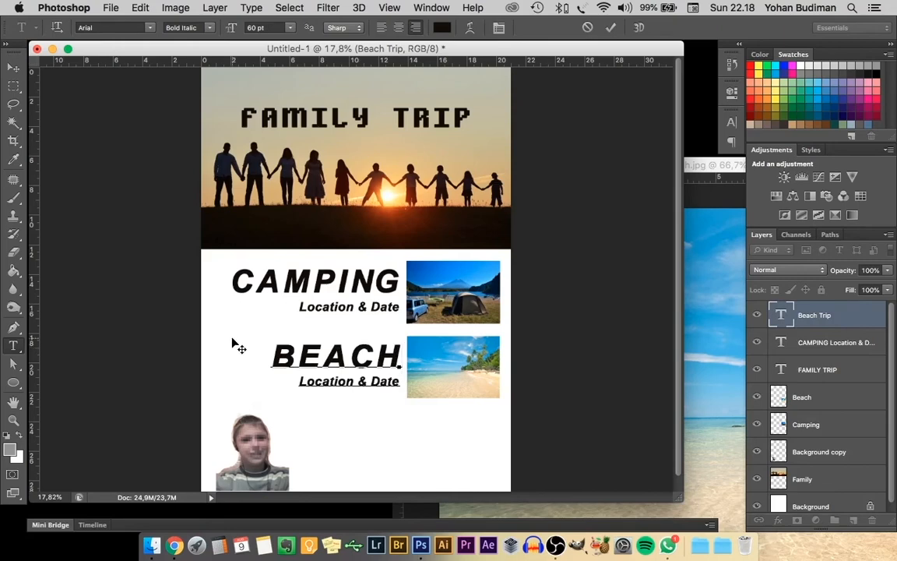
pyautogui.press('super+Return')
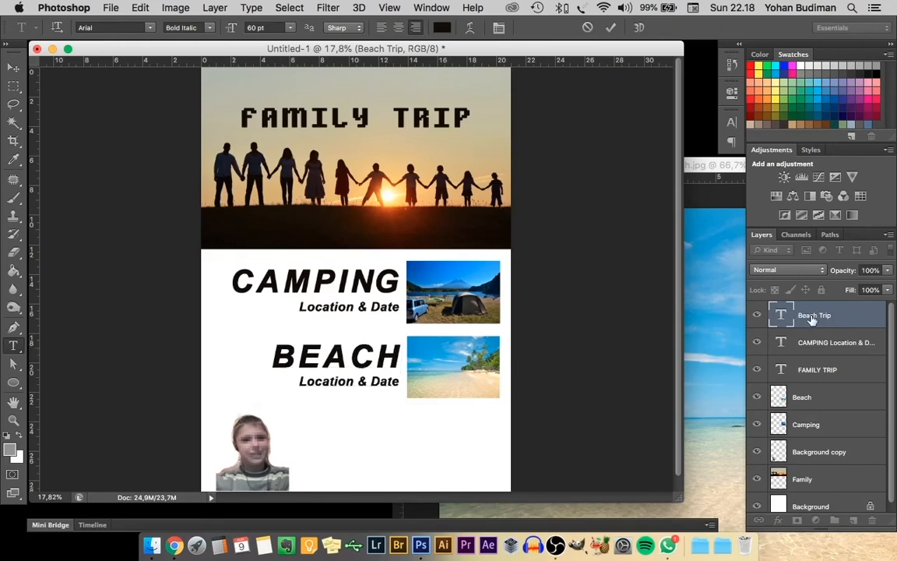
pyautogui.press('v')
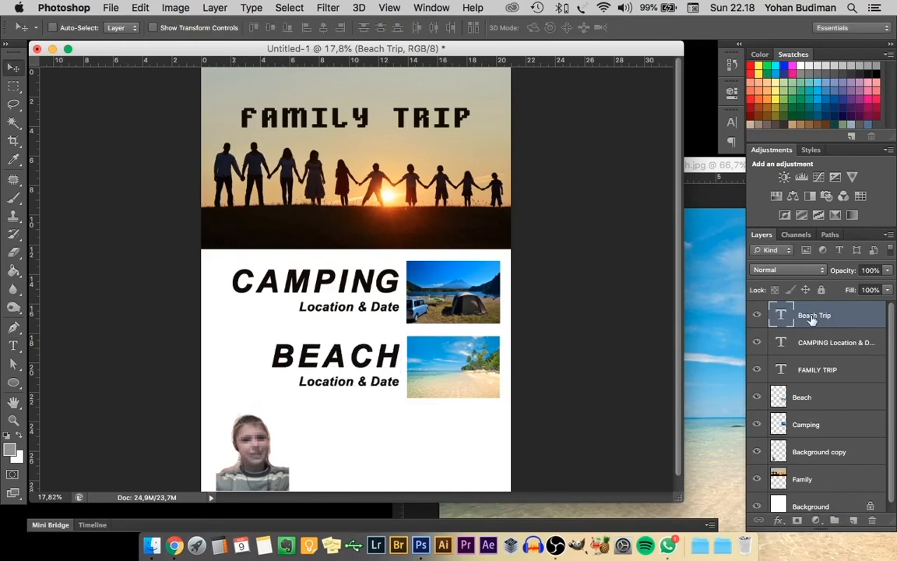
# Try left alignment on the BEACH caption and restore its right alignment
pyautogui.click(14, 348)
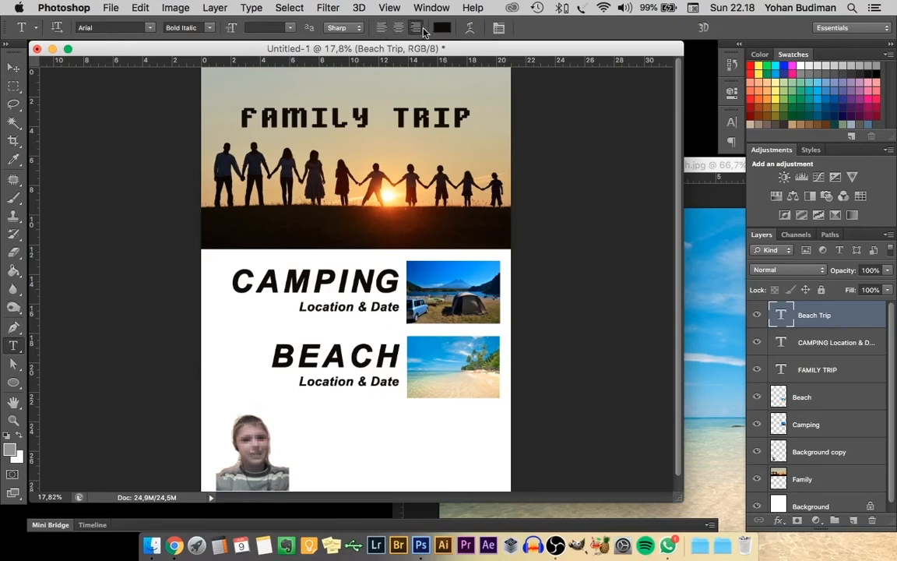
pyautogui.click(381, 30)
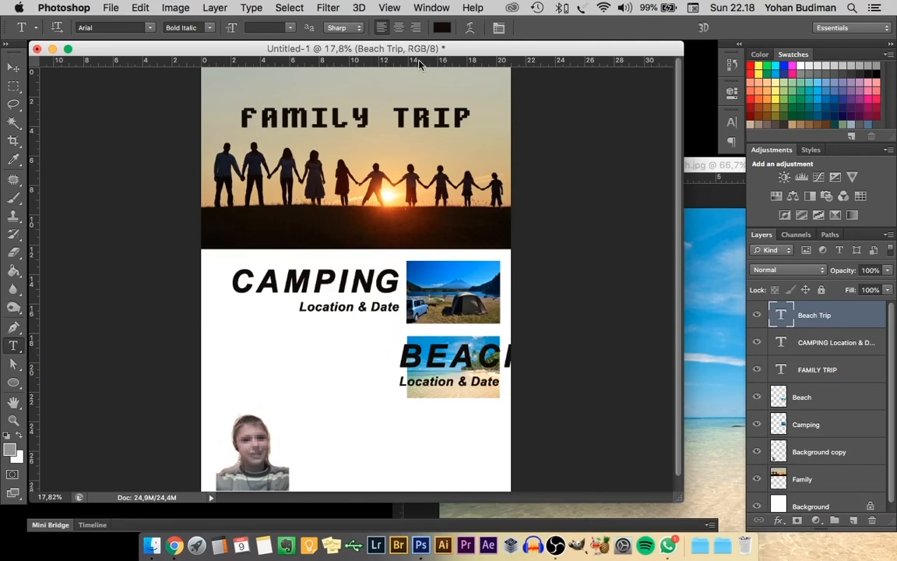
pyautogui.click(415, 28)
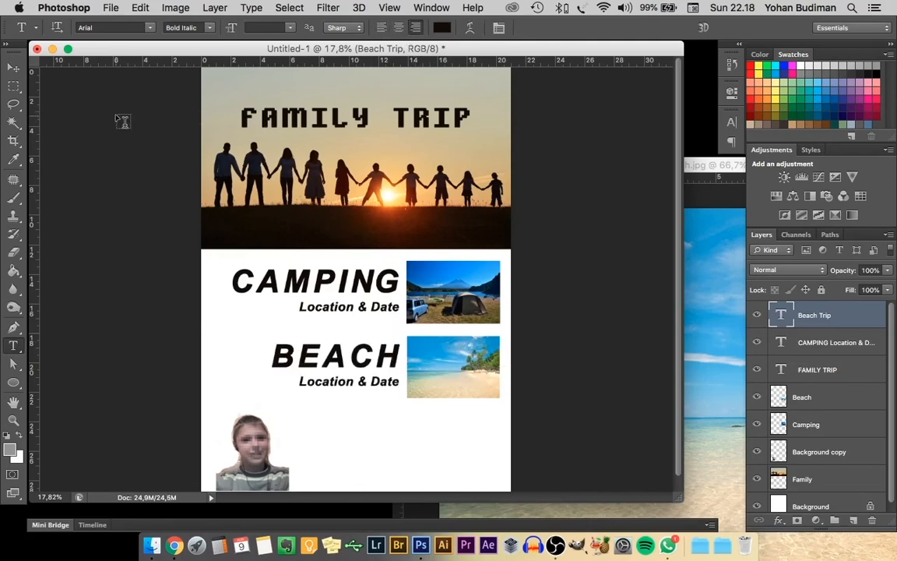
# Add a left-aligned text layer beside the selfie reading "your Name", with "date of making" on a second line
pyautogui.click(309, 434)
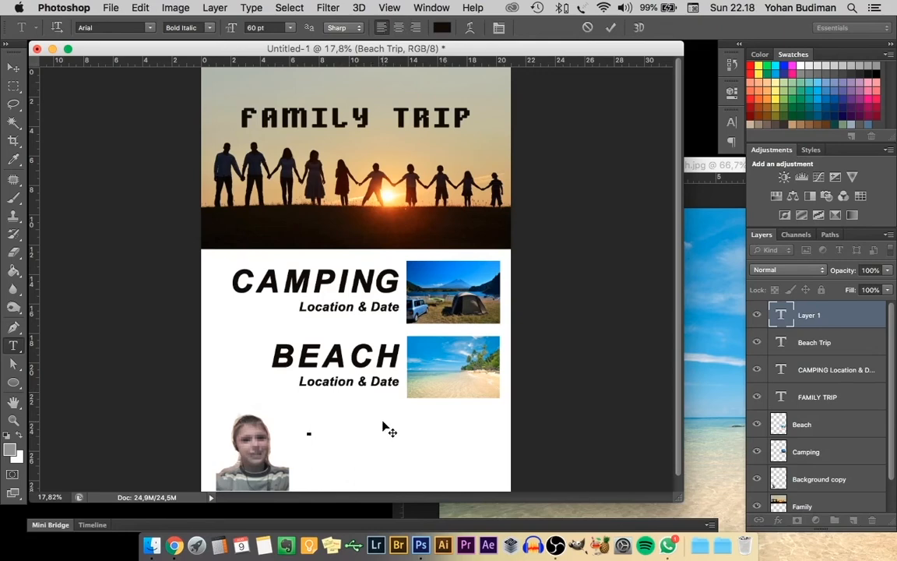
pyautogui.write('your')
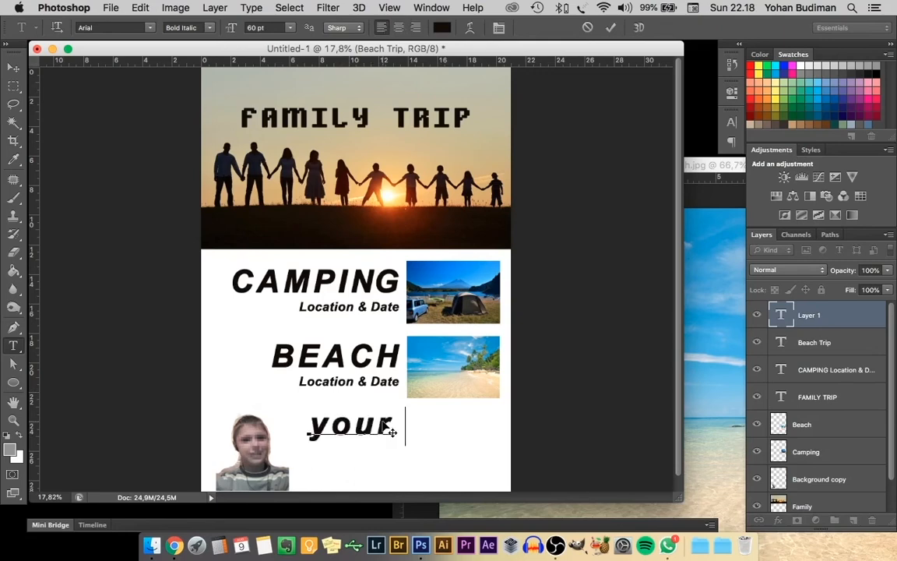
pyautogui.write(' Name')
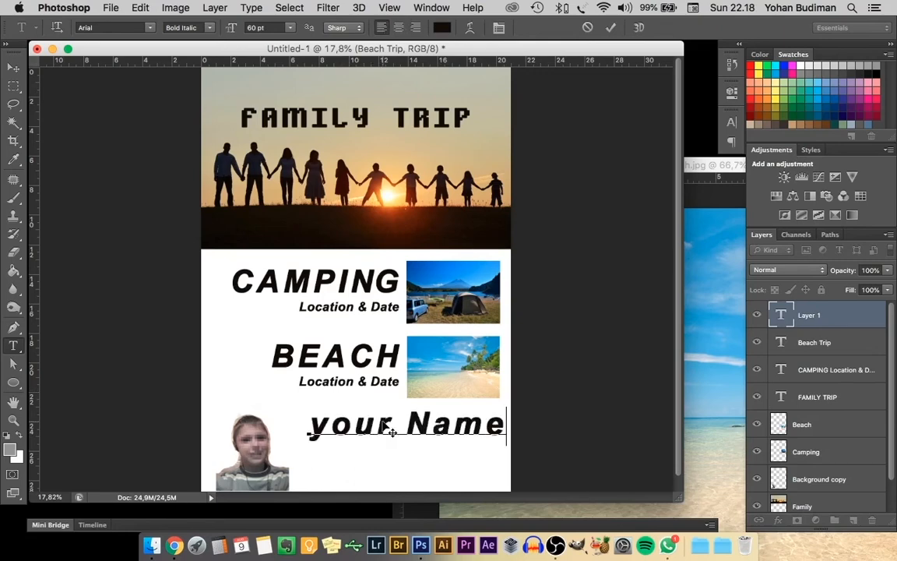
pyautogui.press('Return')
pyautogui.write('date')
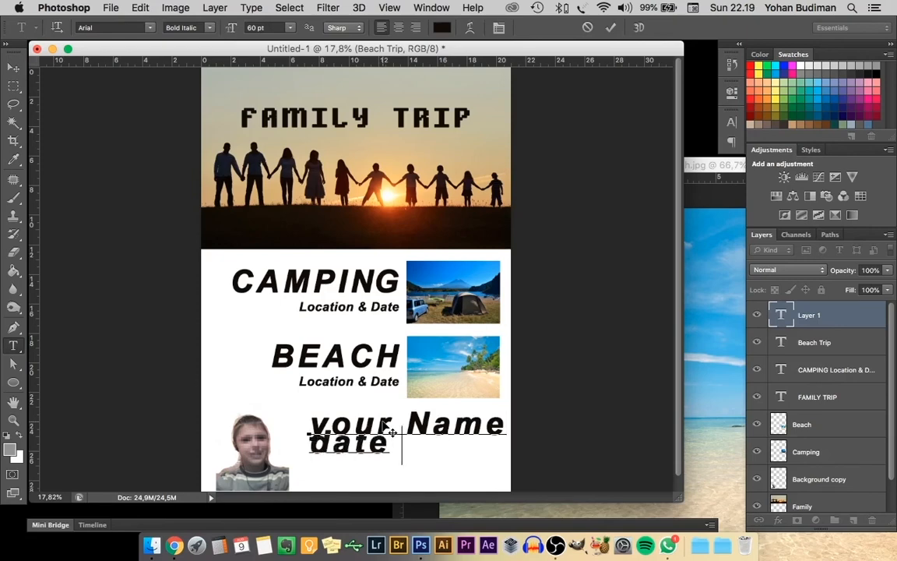
pyautogui.write(' of m')
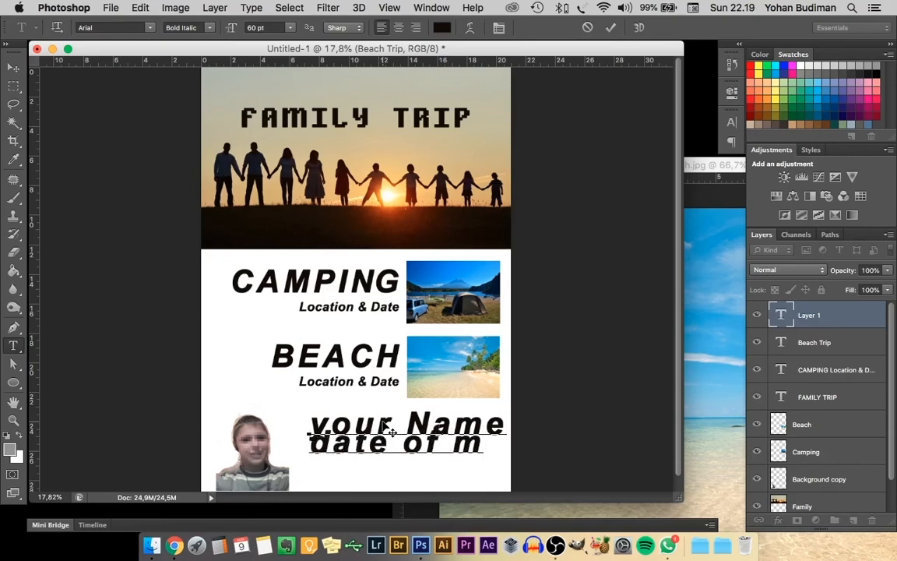
pyautogui.write('aking')
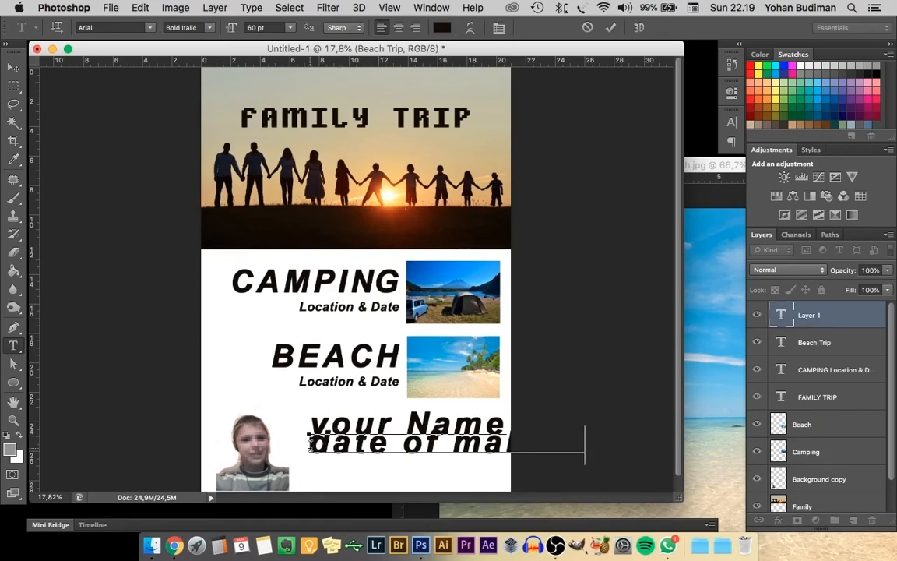
# Reduce the "date of making" line to 24 pt
pyautogui.keyDown('shift'); pyautogui.click(309, 446); pyautogui.keyUp('shift')
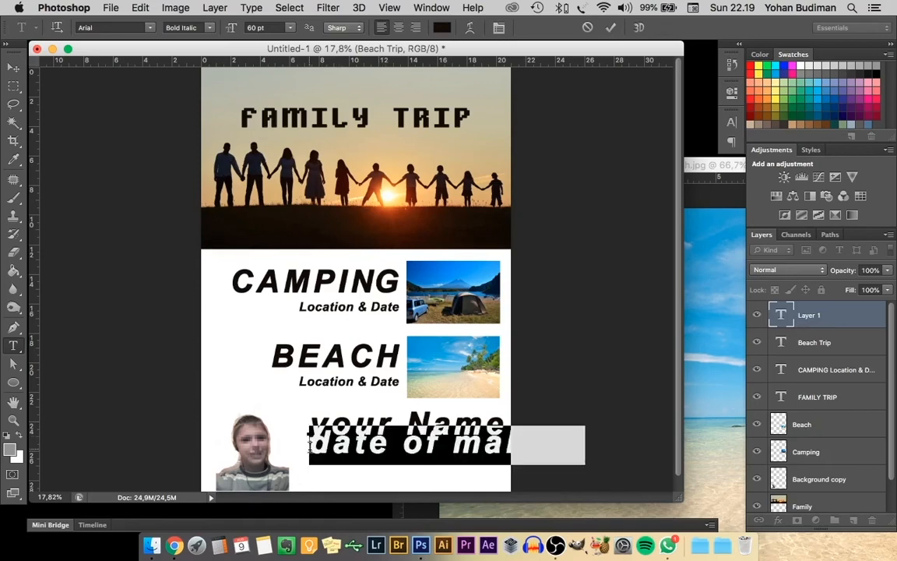
pyautogui.click(292, 28)
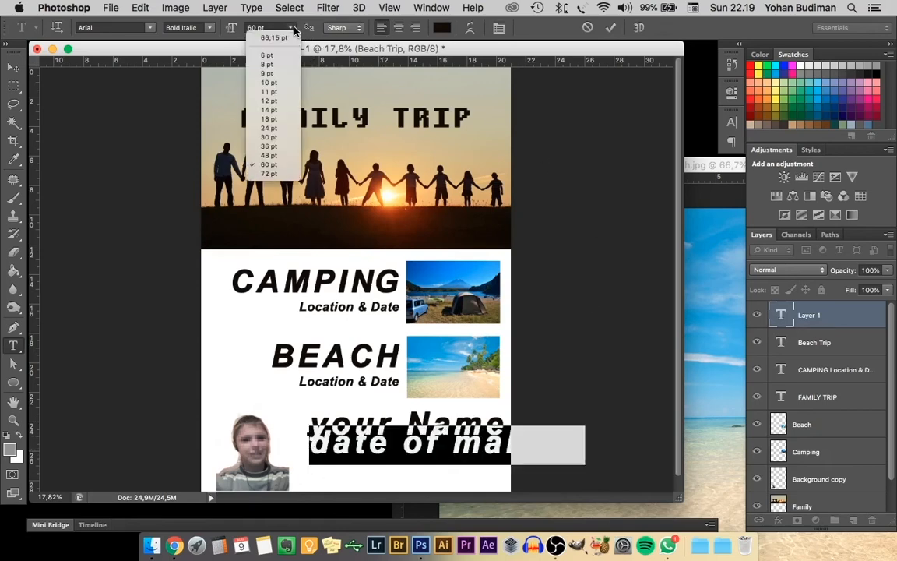
pyautogui.click(272, 128)
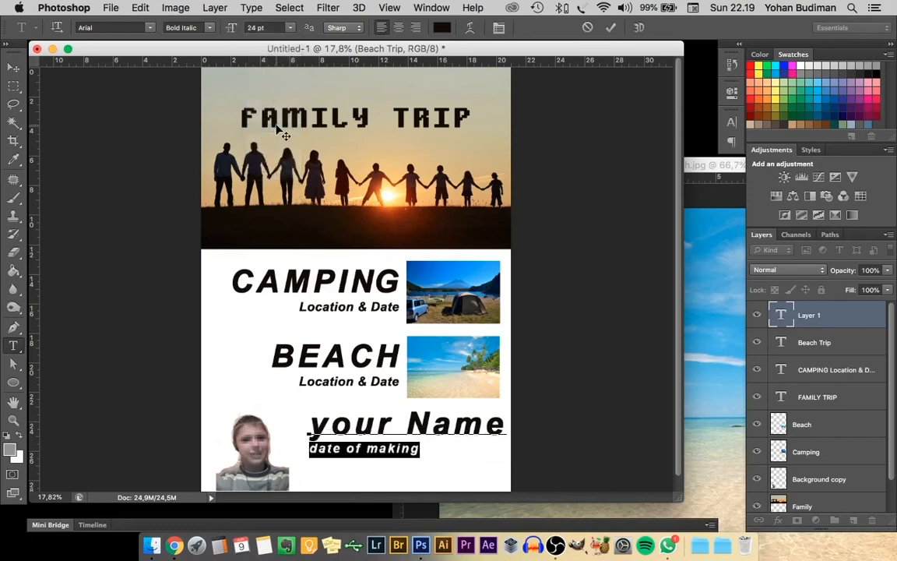
# Capitalize the first letter of the selfie caption so its first line reads "Your Name"
pyautogui.click(329, 423)
pyautogui.moveTo(329, 423); pyautogui.dragTo(307, 421)
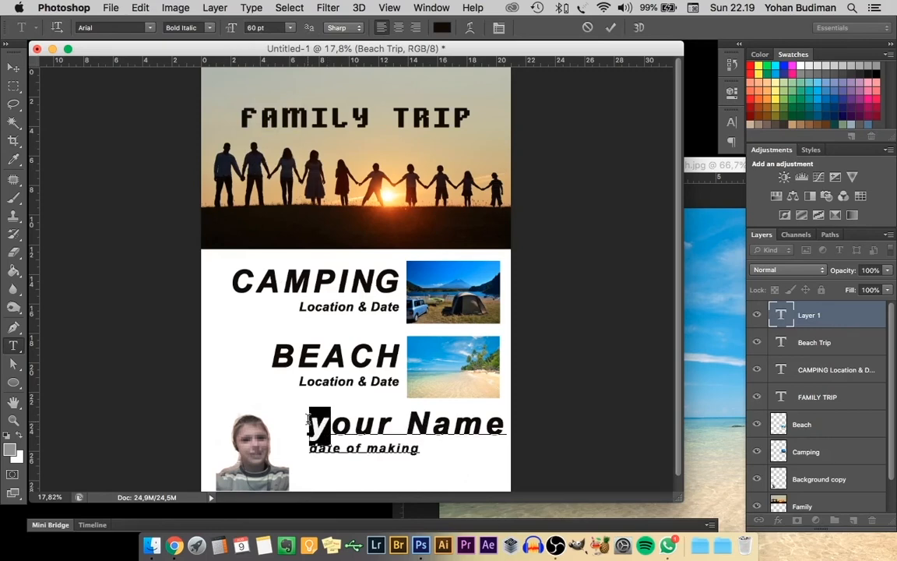
pyautogui.write('Y')
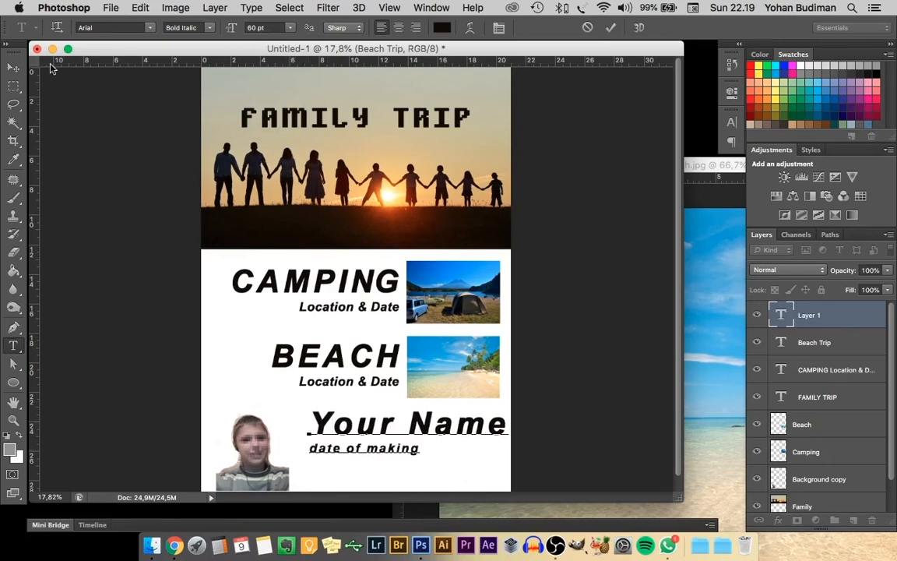
# Move the "Your Name" caption down and slightly closer to the selfie, level with the selfie's lower half
pyautogui.click(13, 68)
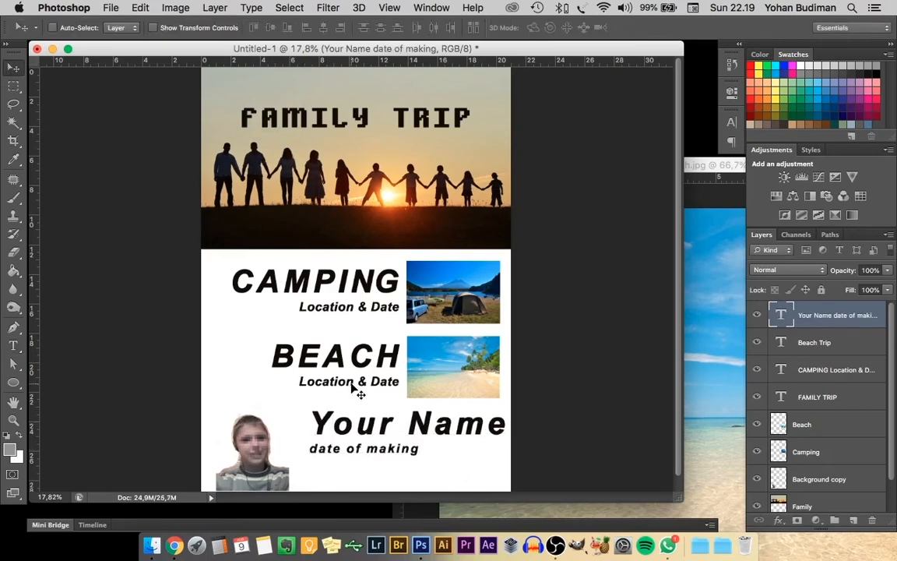
pyautogui.scroll(-2, 358, 389)
pyautogui.scroll(-1, 353, 386)
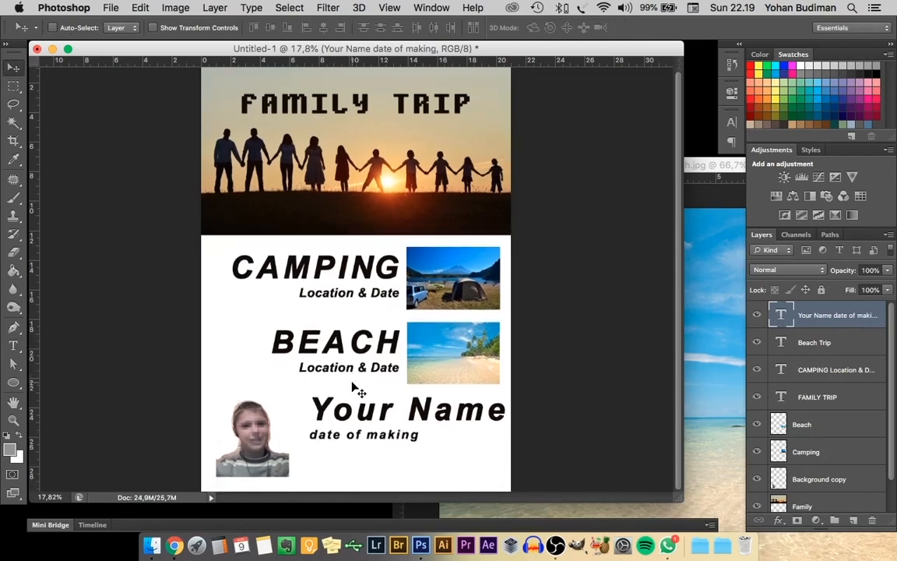
pyautogui.moveTo(353, 387); pyautogui.dragTo(341, 421)
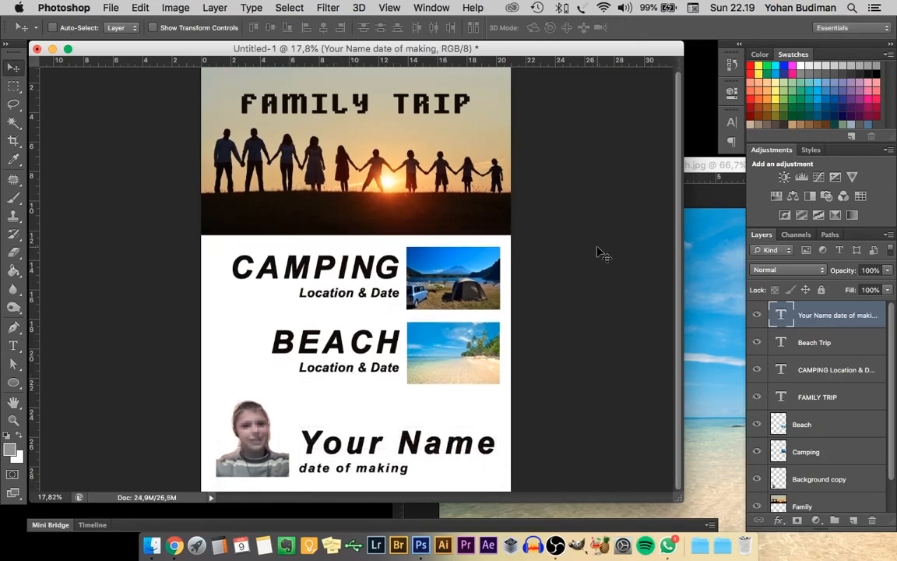
# Save the poster in Photoshop format with layers as "POSTER trip 1.psd" in the P5 Material folder, with Maximize Compatibility on
pyautogui.click(113, 10)
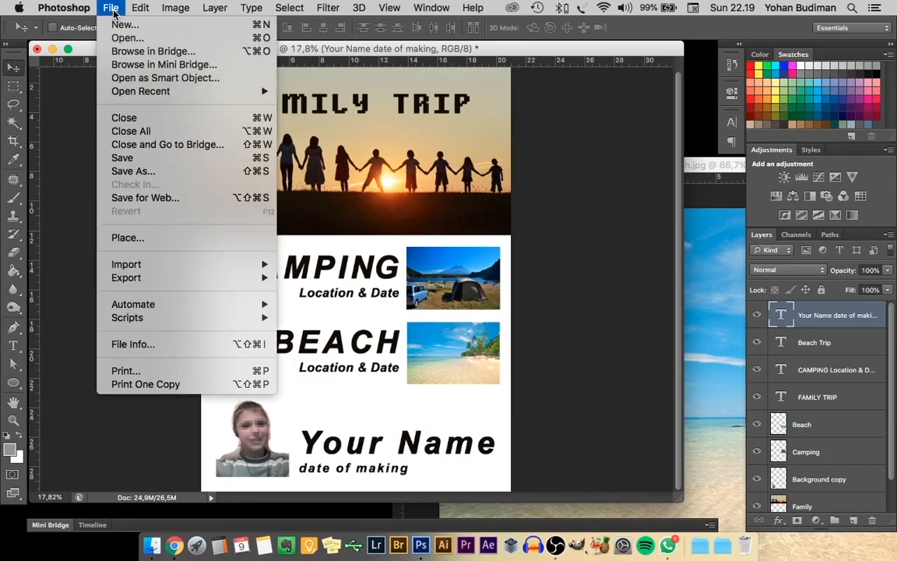
pyautogui.click(134, 160)
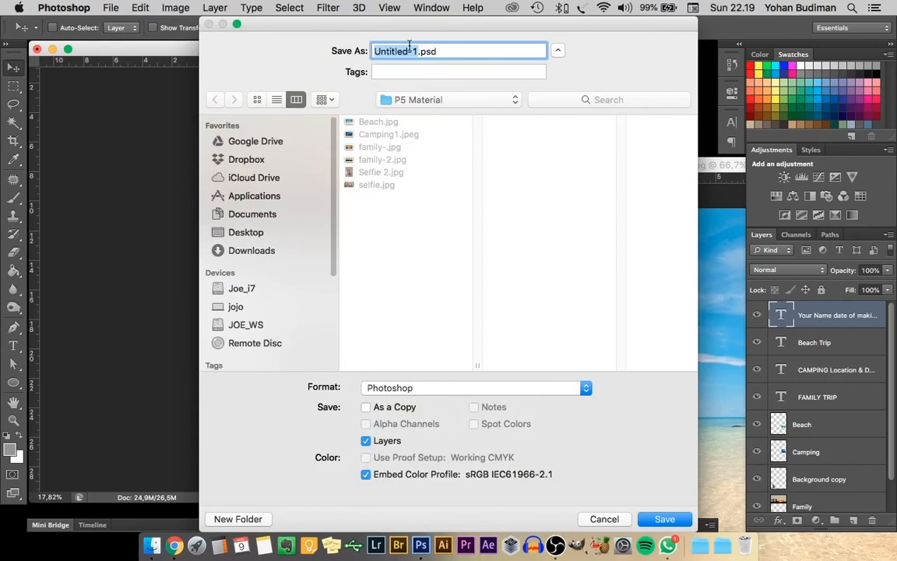
pyautogui.write('POSTER')
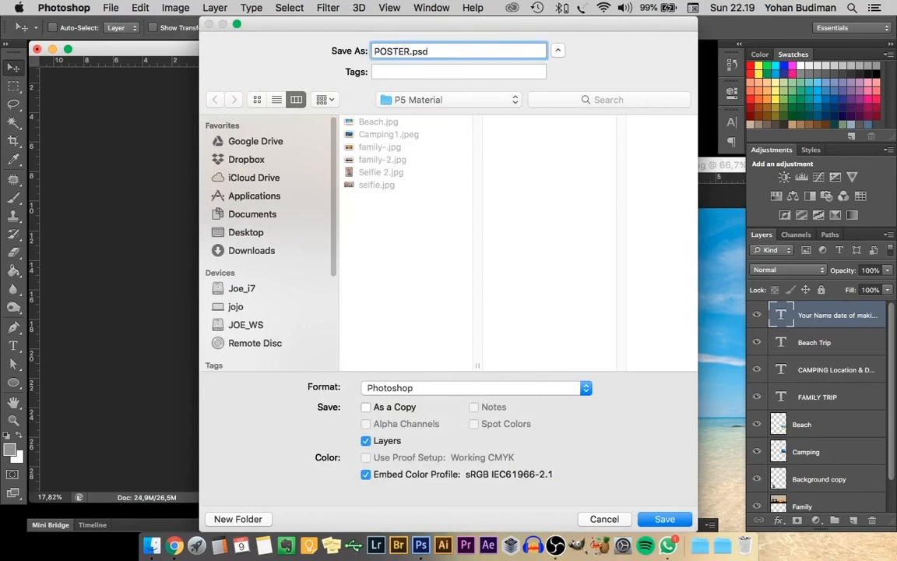
pyautogui.write(' trip 1')
pyautogui.click(667, 519)
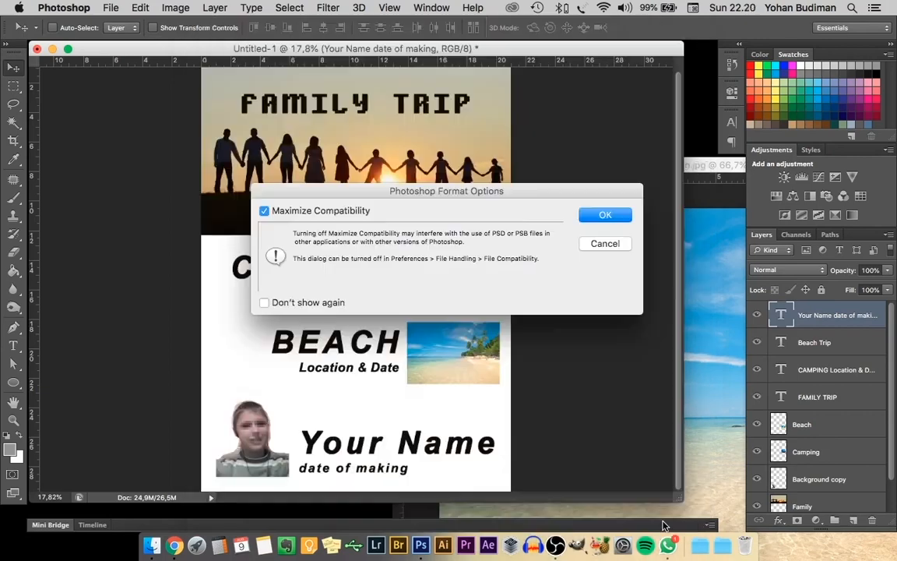
pyautogui.click(621, 217)
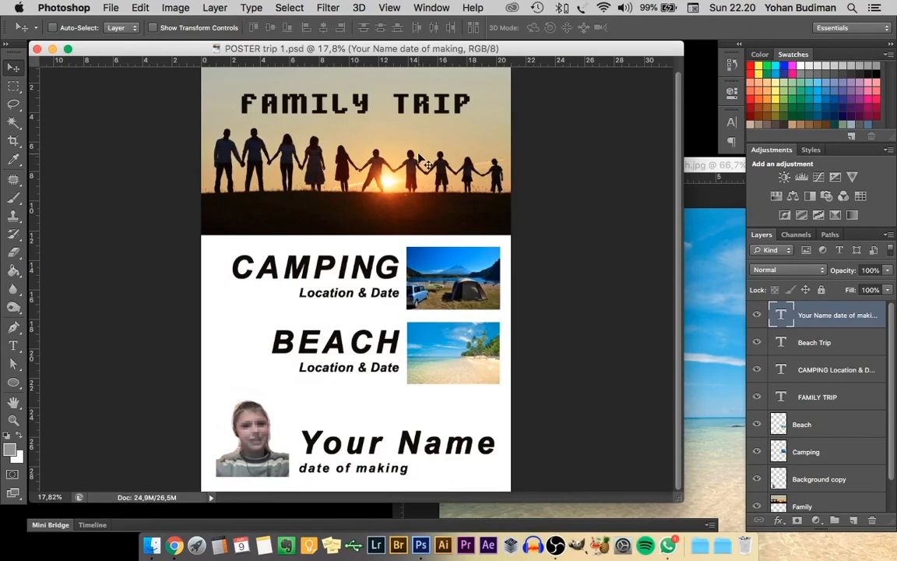
# Save a JPEG copy of the poster as "POSTER trip 1.jpg" in the P5 Material folder at Maximum quality 12, Baseline ("Standard")
pyautogui.click(111, 9)
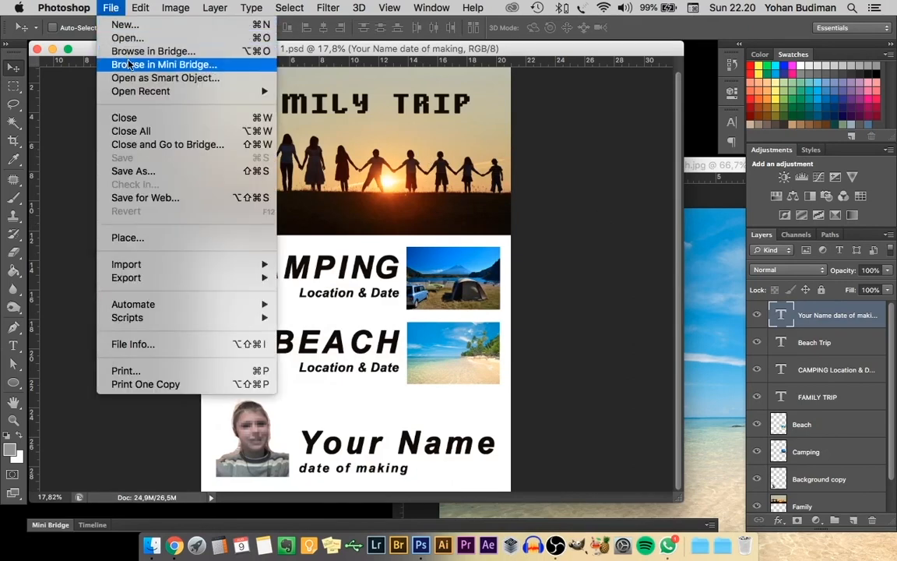
pyautogui.click(144, 177)
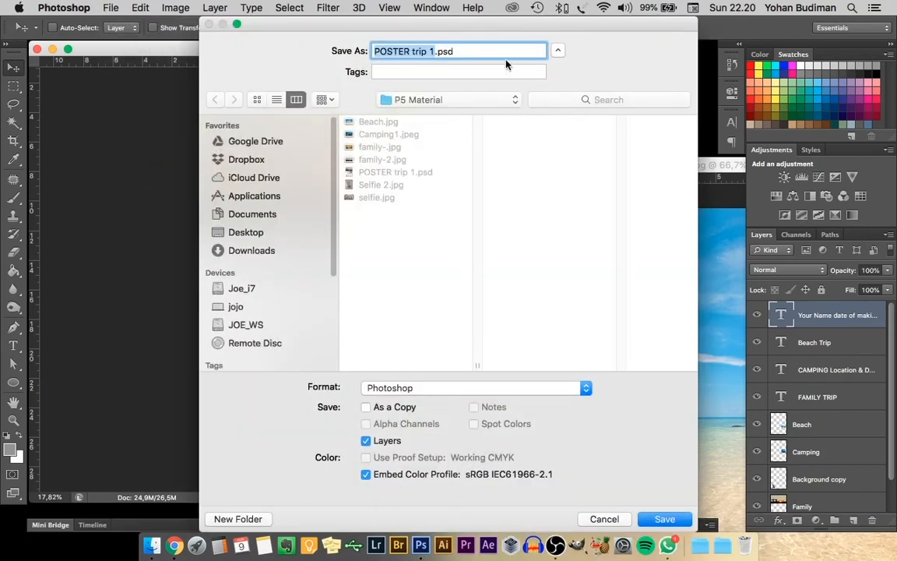
pyautogui.moveTo(463, 52); pyautogui.dragTo(433, 51)
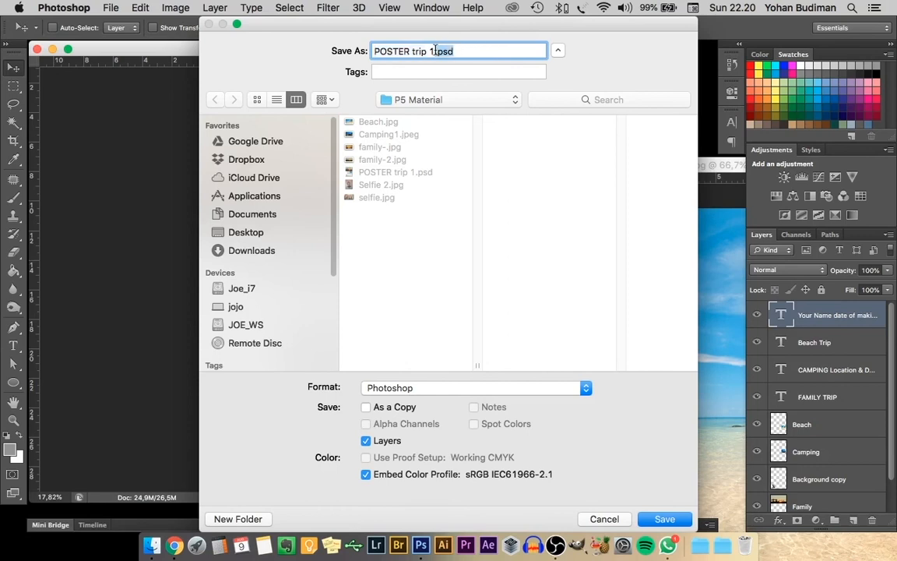
pyautogui.click(562, 389)
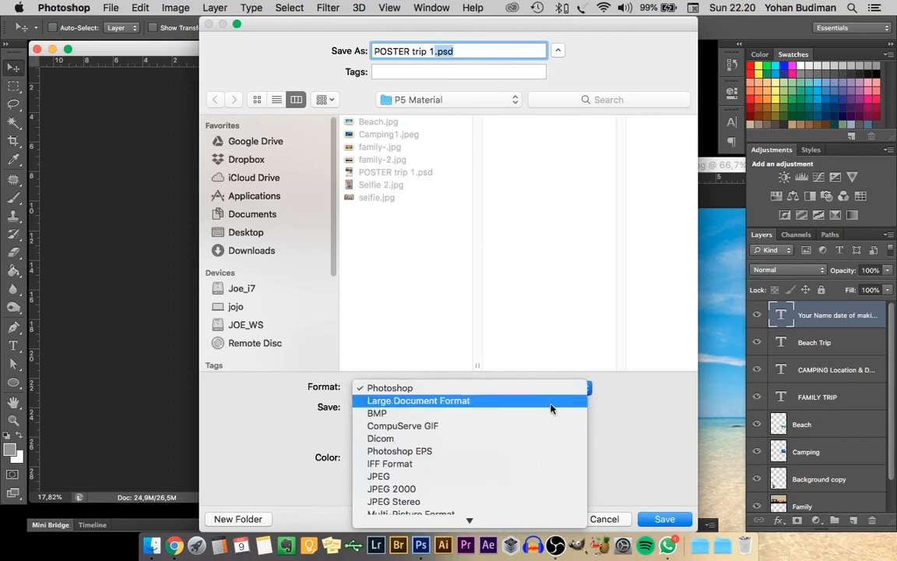
pyautogui.click(496, 476)
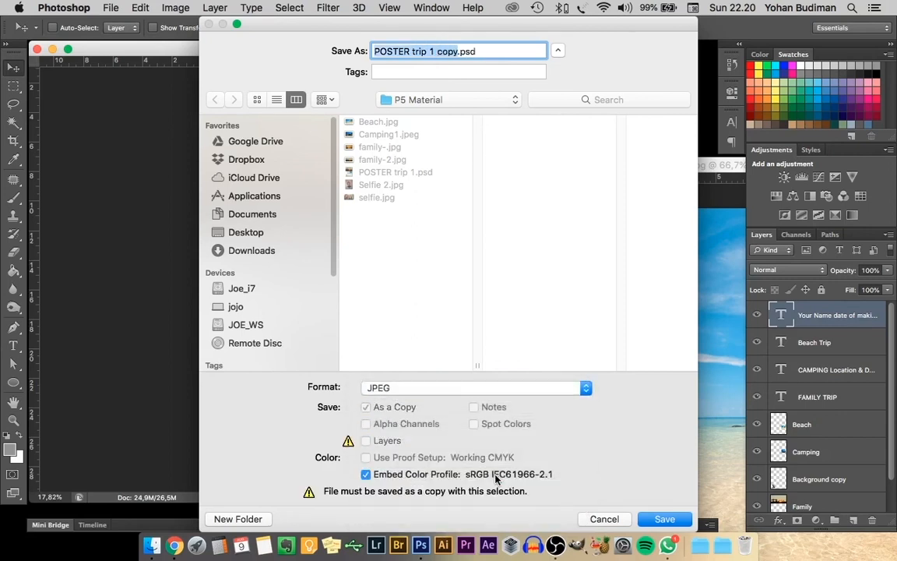
pyautogui.click(486, 51)
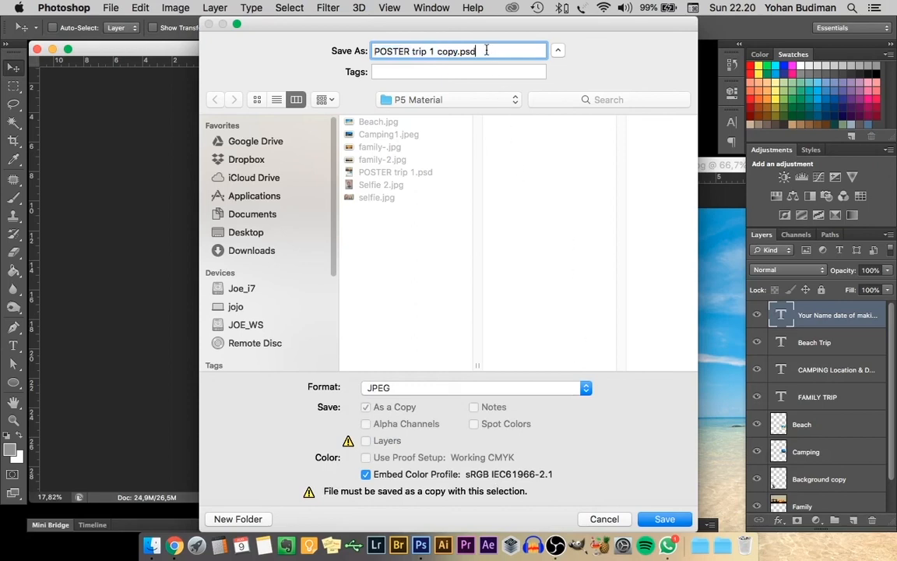
pyautogui.moveTo(486, 51); pyautogui.dragTo(434, 56)
pyautogui.write('.jpg')
pyautogui.click(665, 519)
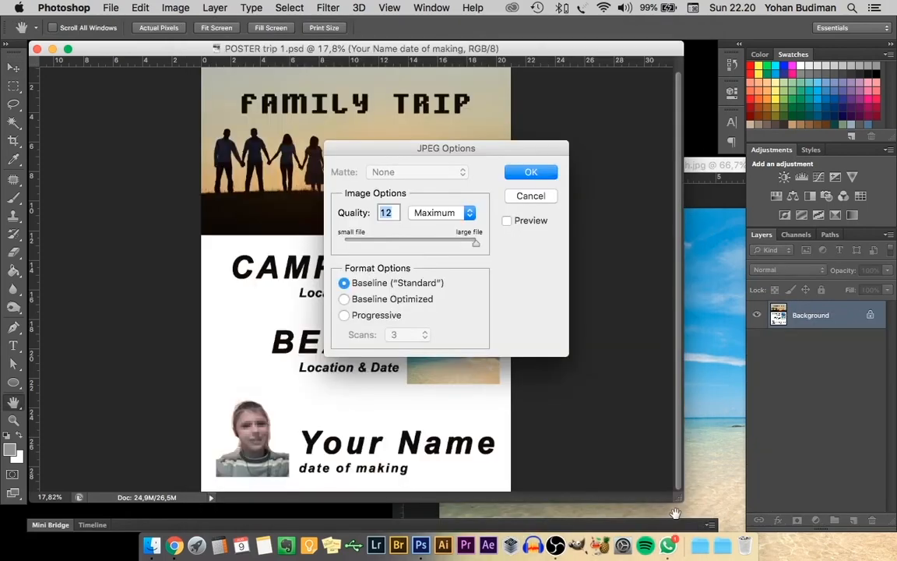
pyautogui.click(536, 172)
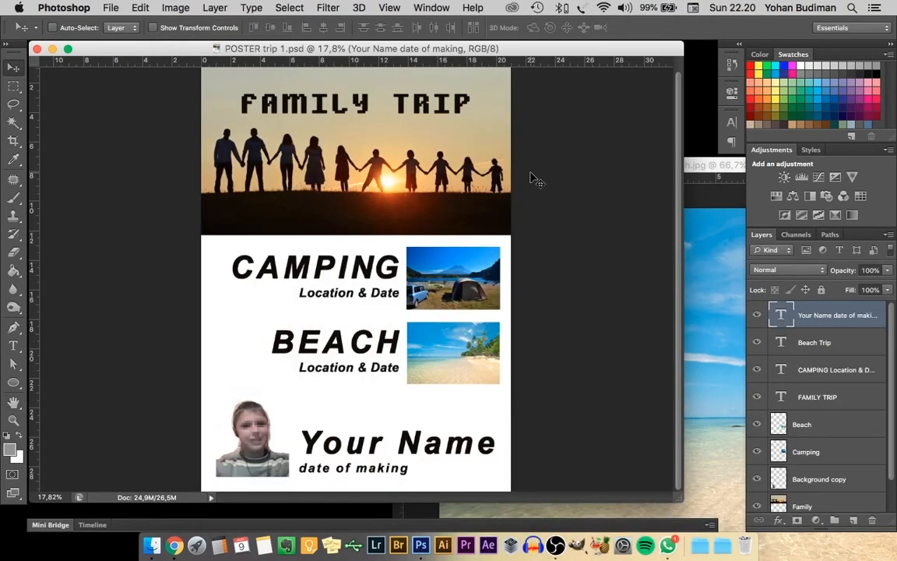